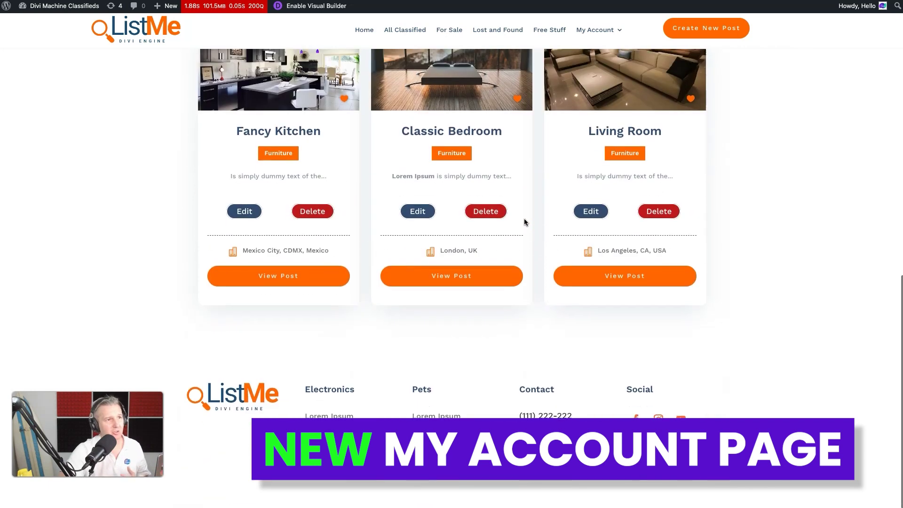
Go from the front-end My Account page to the WordPress admin Dashboard via the admin bar
{"action": "left_click", "coordinate": [301, 92]}
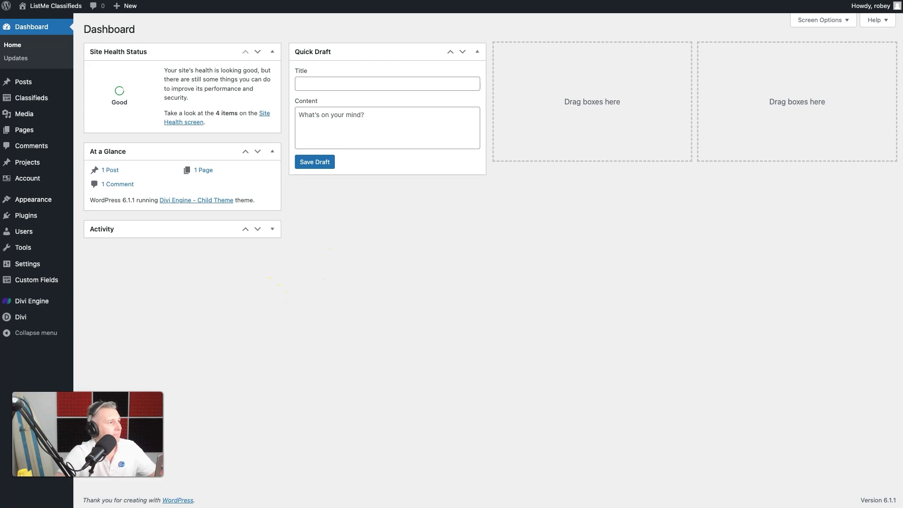
Open the Dashboard account page from All Accounts in the Divi Builder with its existing content
{"action": "mouse_move", "coordinate": [38, 182]}
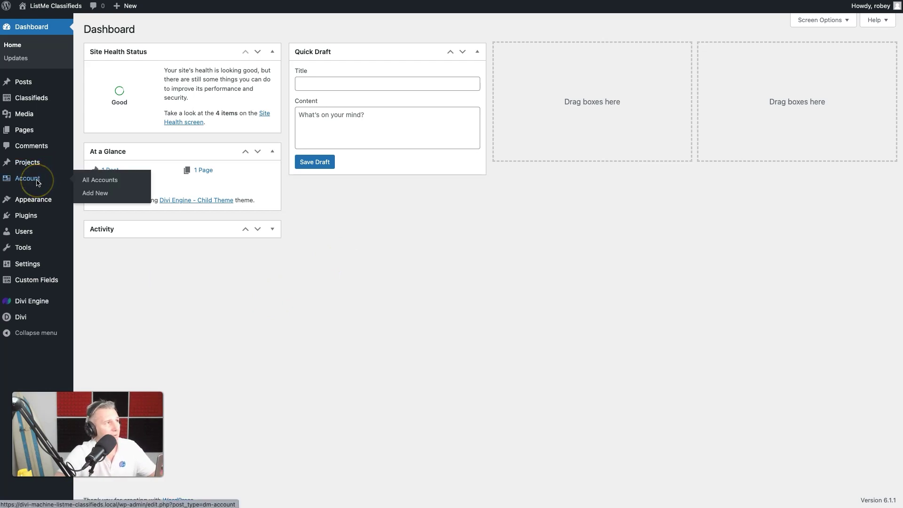
{"action": "left_click", "coordinate": [109, 181]}
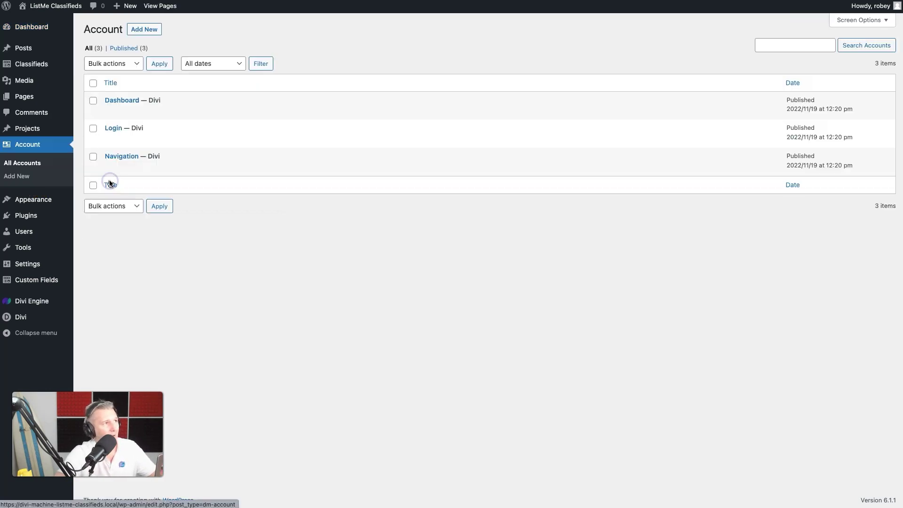
{"action": "mouse_move", "coordinate": [123, 166]}
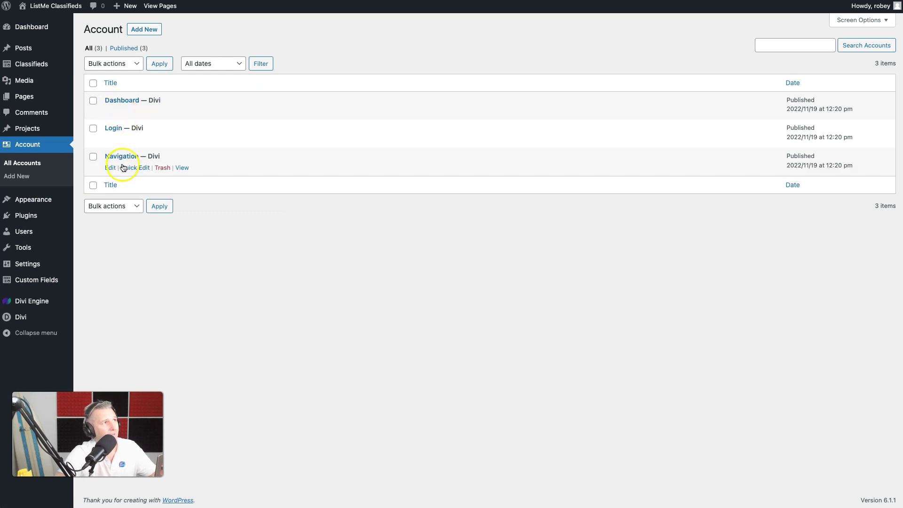
{"action": "mouse_move", "coordinate": [191, 142]}
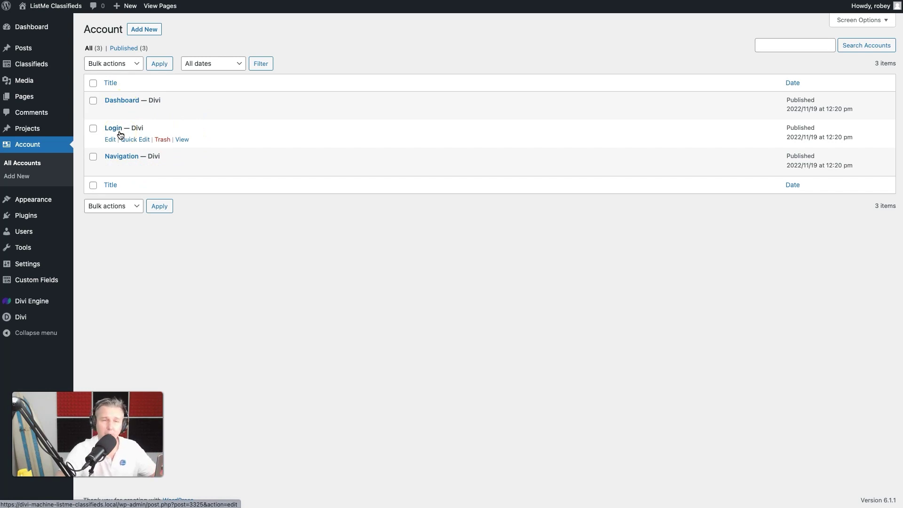
{"action": "left_click", "coordinate": [112, 112]}
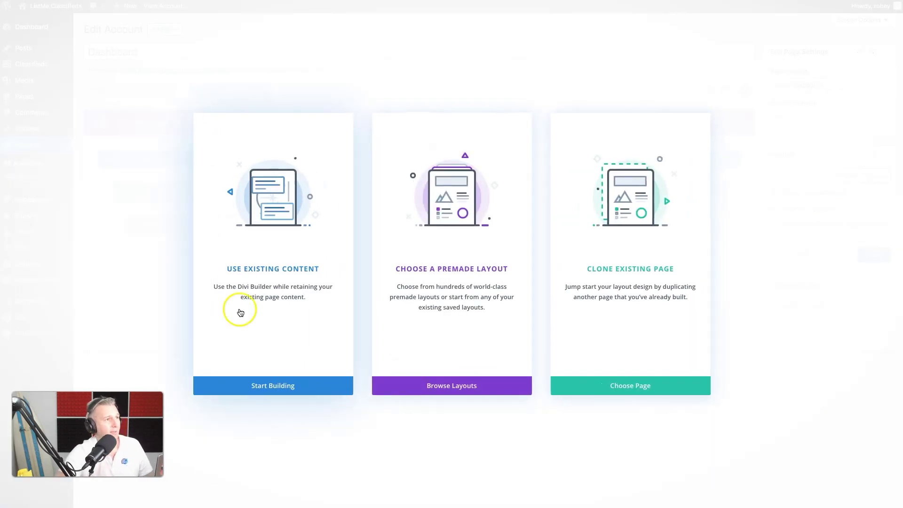
{"action": "left_click", "coordinate": [262, 385]}
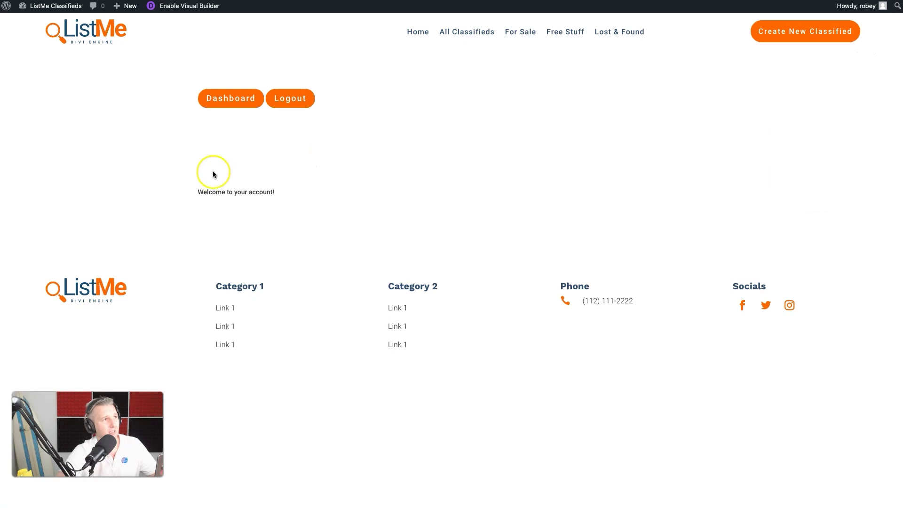
{"action": "key", "text": "ctrl+shift+Tab"}
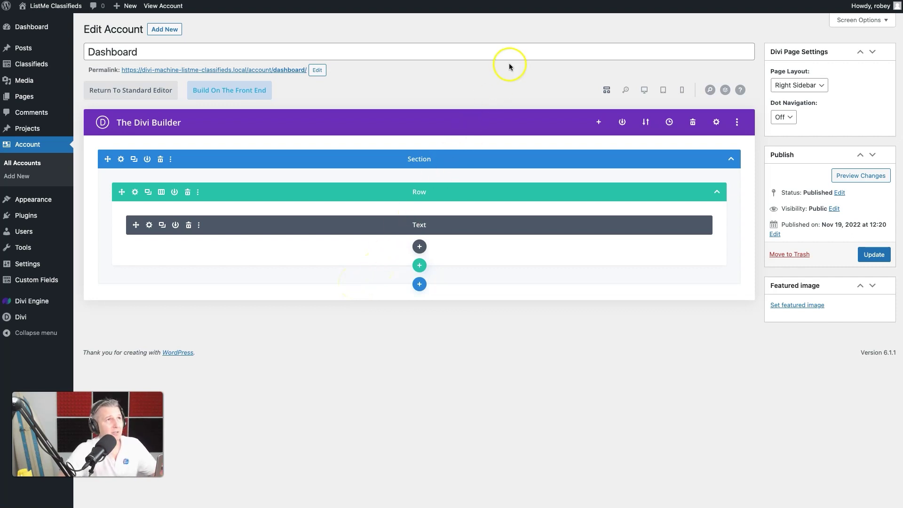
Open the welcome text module's settings and dock the panel beside the page preview
{"action": "left_click", "coordinate": [150, 226]}
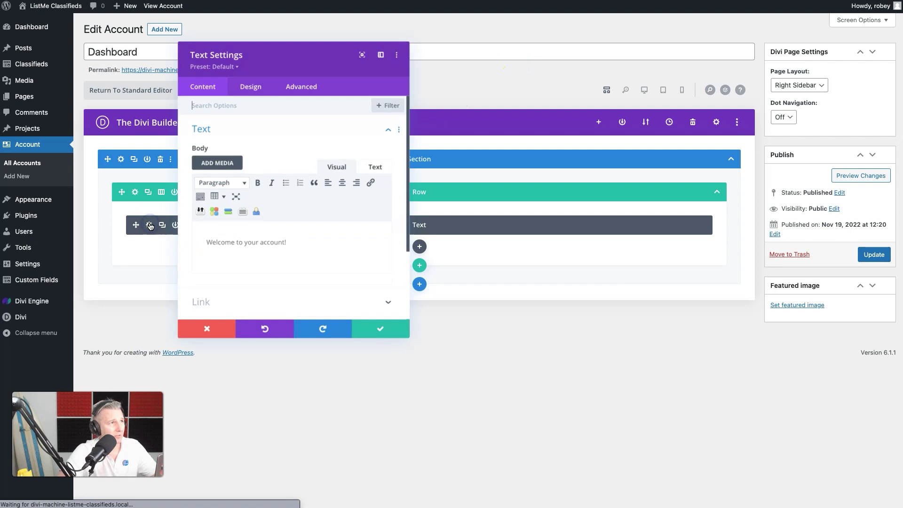
{"action": "left_click", "coordinate": [231, 243]}
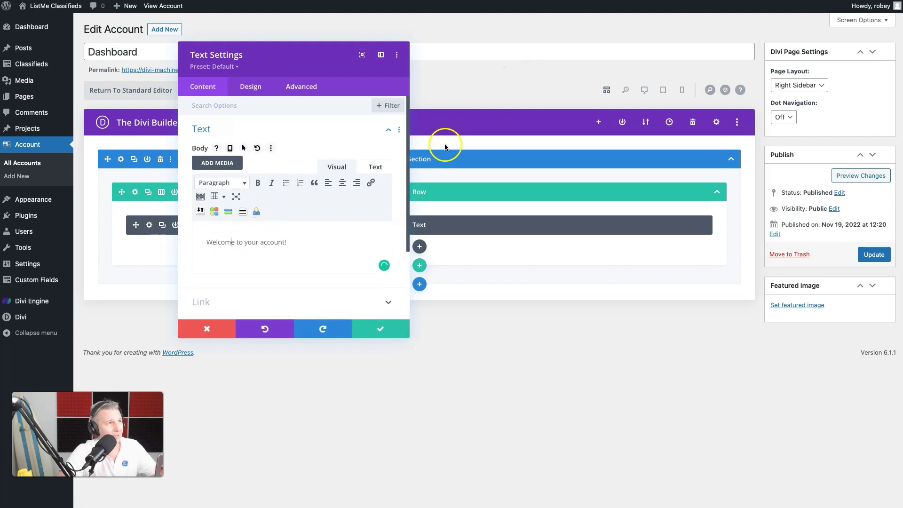
{"action": "left_click_drag", "start_coordinate": [385, 59], "coordinate": [721, 137]}
{"action": "left_click", "coordinate": [674, 163]}
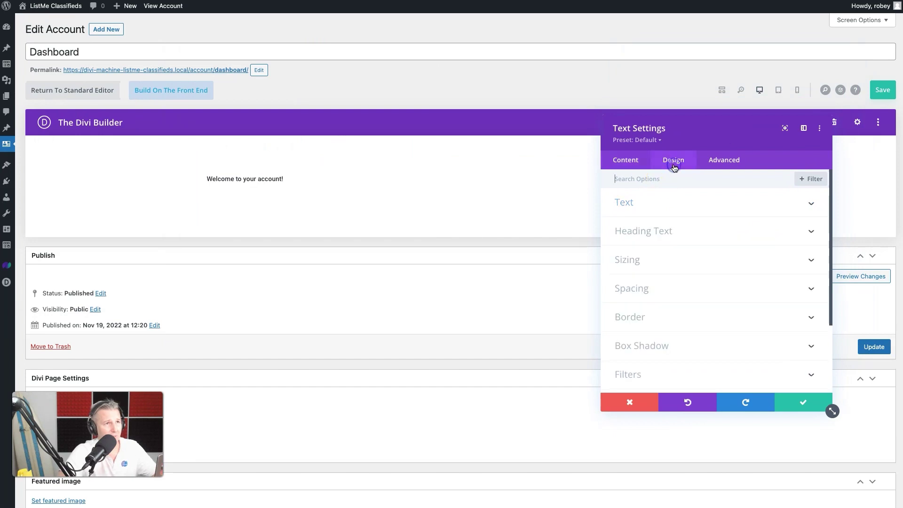
{"action": "left_click", "coordinate": [625, 160]}
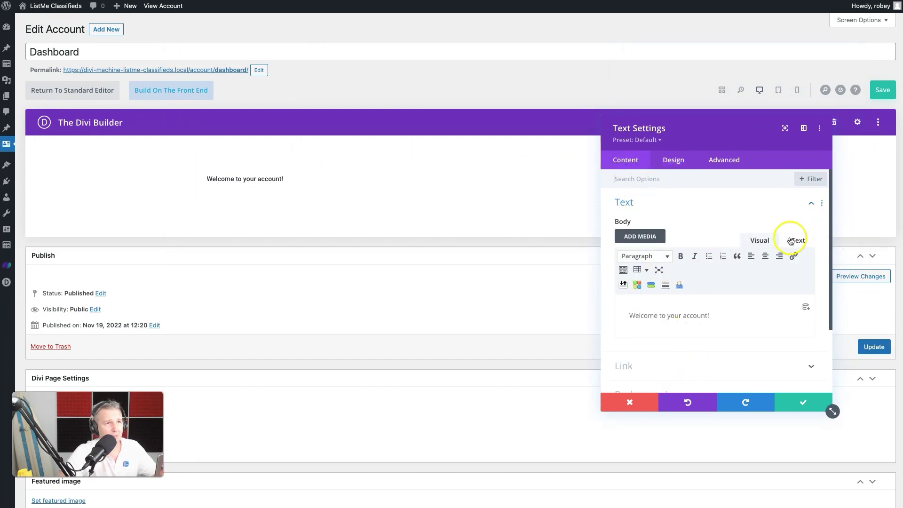
{"action": "left_click", "coordinate": [790, 240]}
{"action": "left_click", "coordinate": [759, 240]}
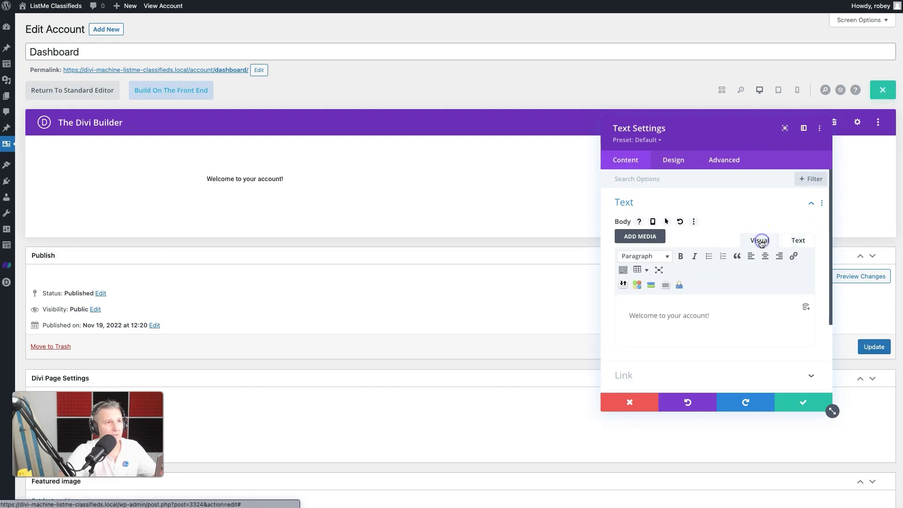
Make the welcome text bold, dark blue #334e6f and about 38px, then save the module
{"action": "left_click", "coordinate": [670, 161]}
{"action": "left_click", "coordinate": [623, 201]}
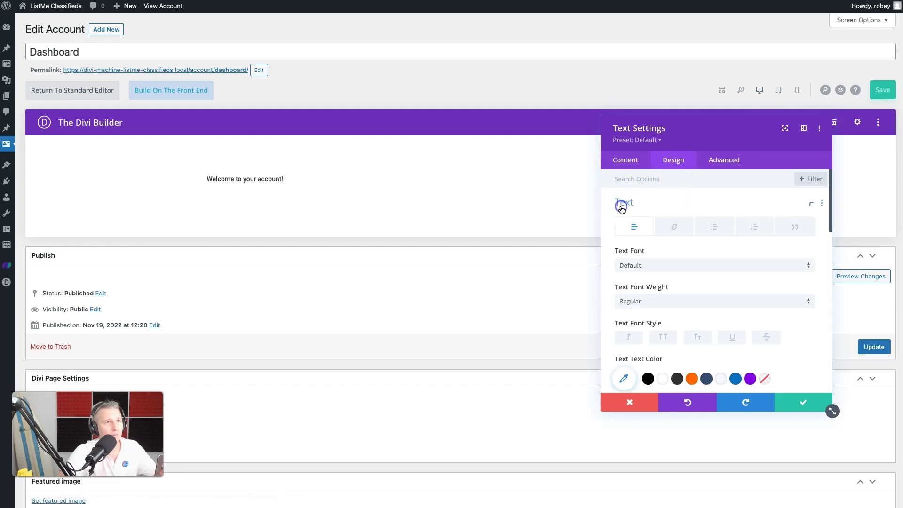
{"action": "scroll", "coordinate": [691, 269], "scroll_direction": "down", "scroll_amount": 1}
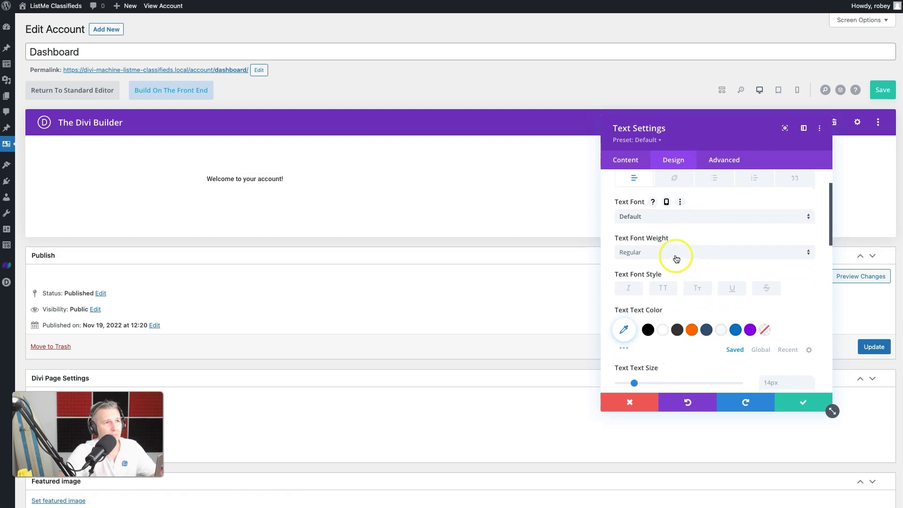
{"action": "left_click", "coordinate": [674, 254]}
{"action": "left_click", "coordinate": [669, 307]}
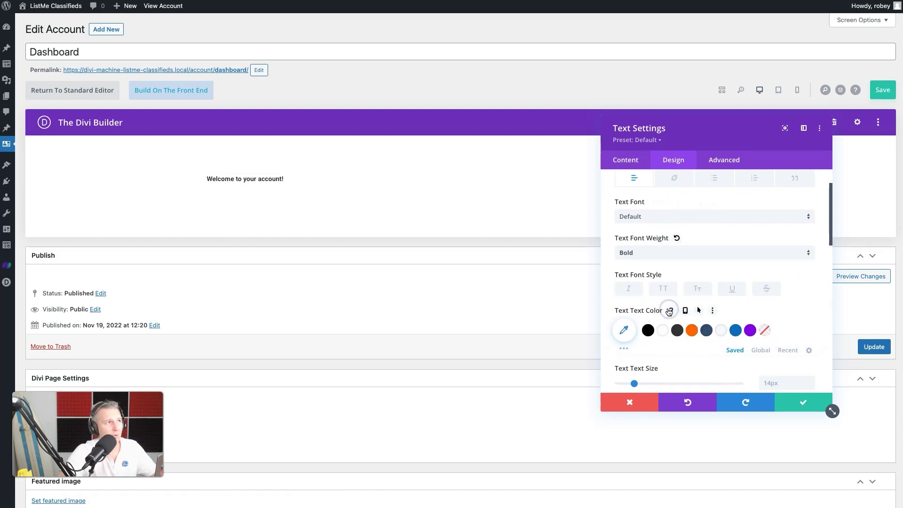
{"action": "scroll", "coordinate": [708, 283], "scroll_direction": "down", "scroll_amount": 3}
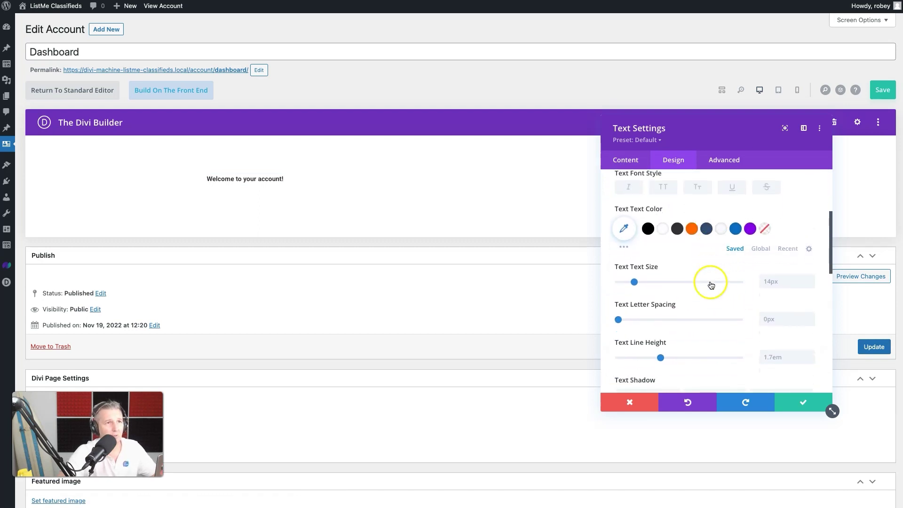
{"action": "left_click", "coordinate": [707, 229]}
{"action": "left_click", "coordinate": [791, 279]}
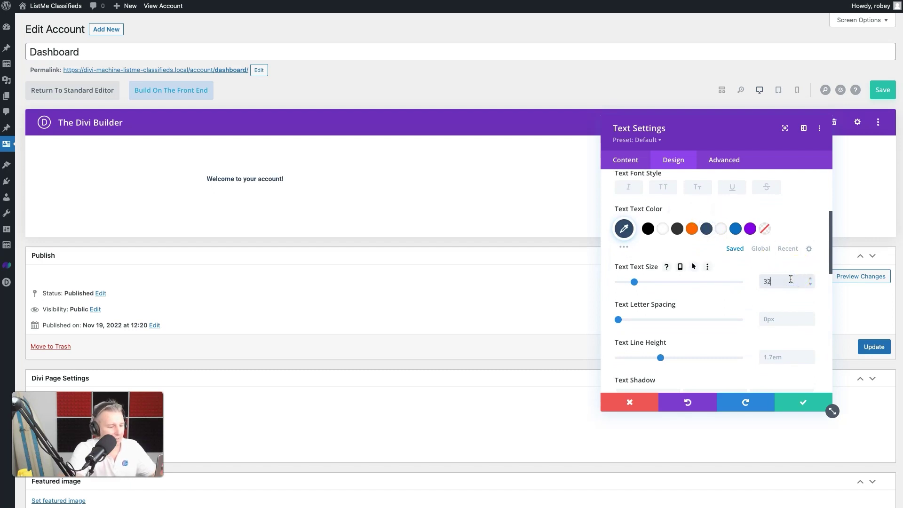
{"action": "type", "text": "32px"}
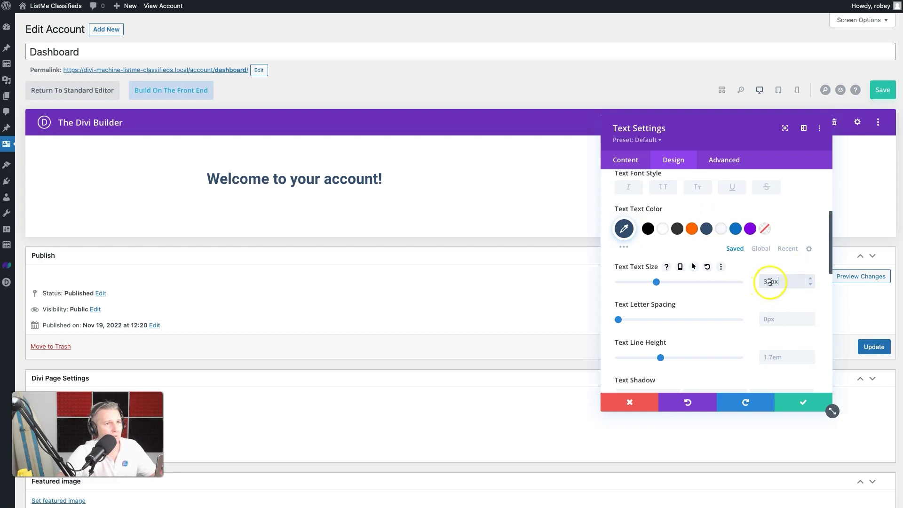
{"action": "key", "text": "Up"}
{"action": "key", "text": "Up"}
{"action": "key", "text": "Up"}
{"action": "key", "text": "Up"}
{"action": "key", "text": "Up"}
{"action": "key", "text": "Up"}
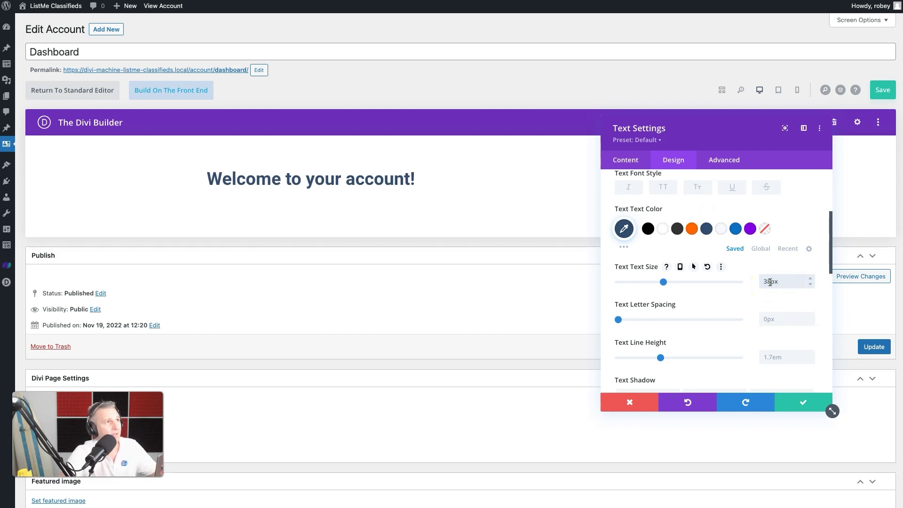
{"action": "scroll", "coordinate": [611, 222], "scroll_direction": "up", "scroll_amount": 3}
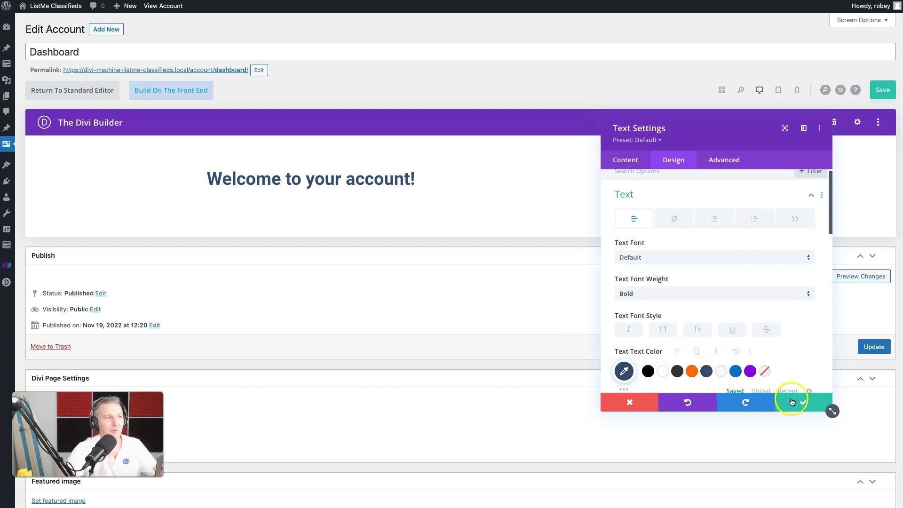
{"action": "left_click", "coordinate": [792, 402]}
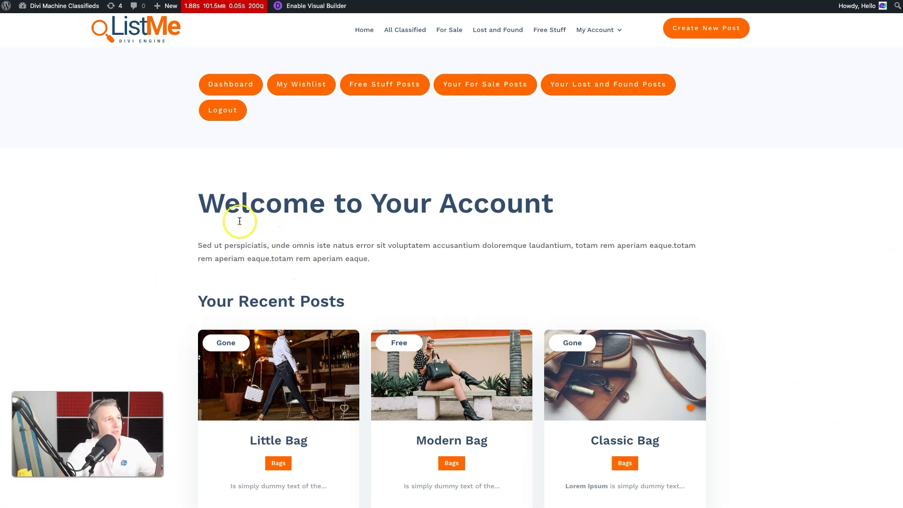
Select the sample paragraph under the welcome heading on the front-end account page
{"action": "left_click_drag", "start_coordinate": [199, 244], "coordinate": [384, 258]}
{"action": "key", "text": "ctrl+c"}
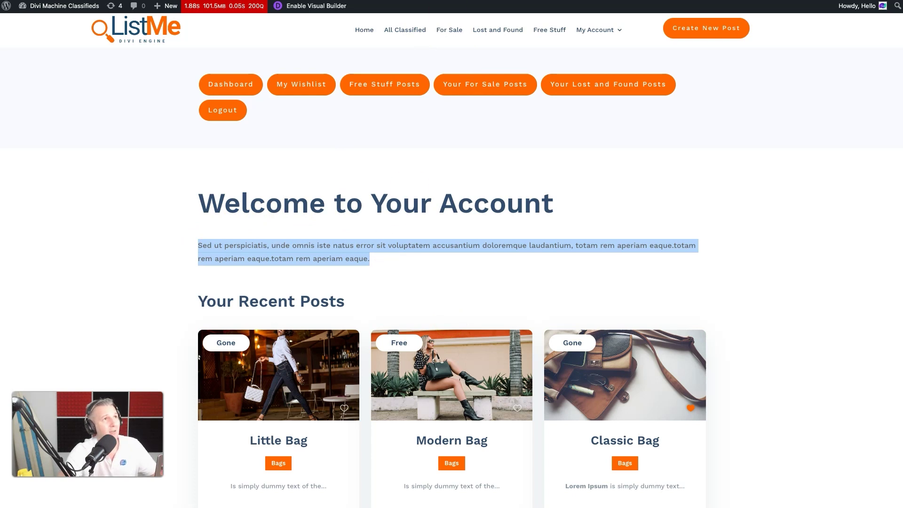
{"action": "right_click", "coordinate": [485, 1]}
{"action": "key", "text": "Escape"}
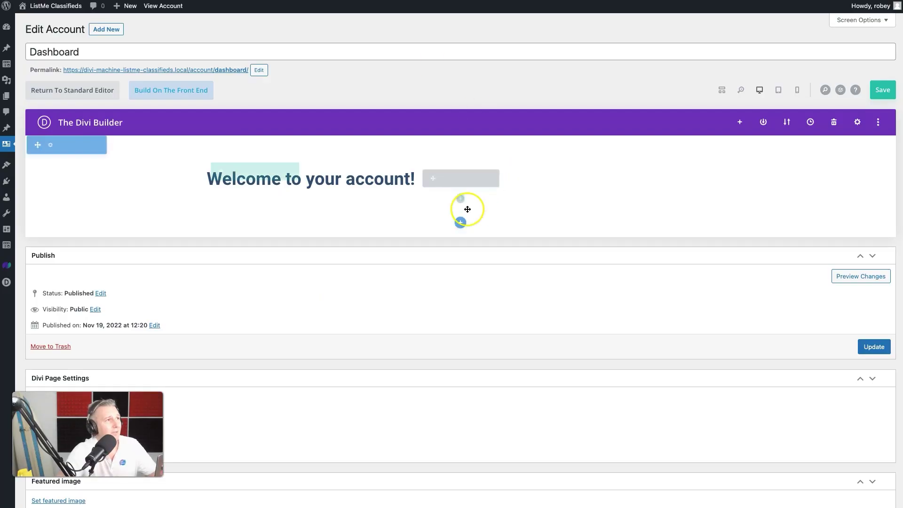
Insert a new Text module below the welcome text and paste the sample paragraph into it
{"action": "mouse_move", "coordinate": [347, 182]}
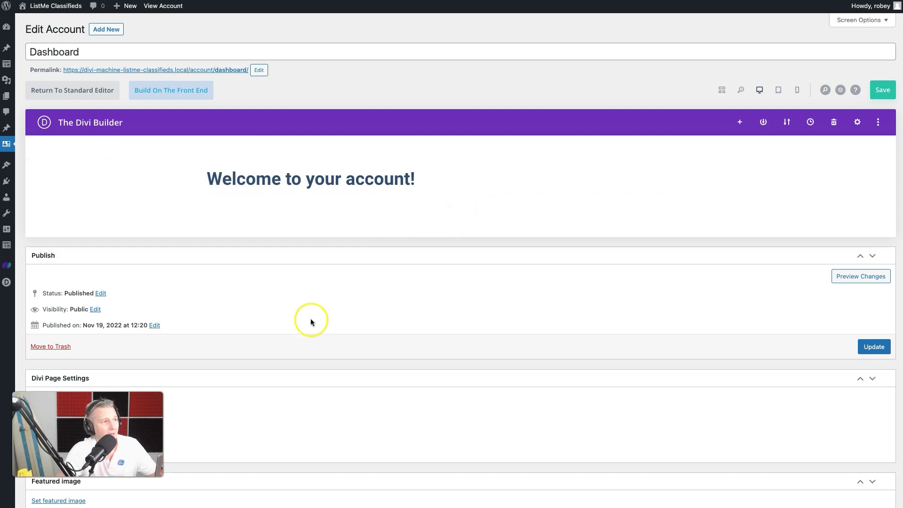
{"action": "left_click", "coordinate": [734, 94]}
{"action": "left_click", "coordinate": [419, 247]}
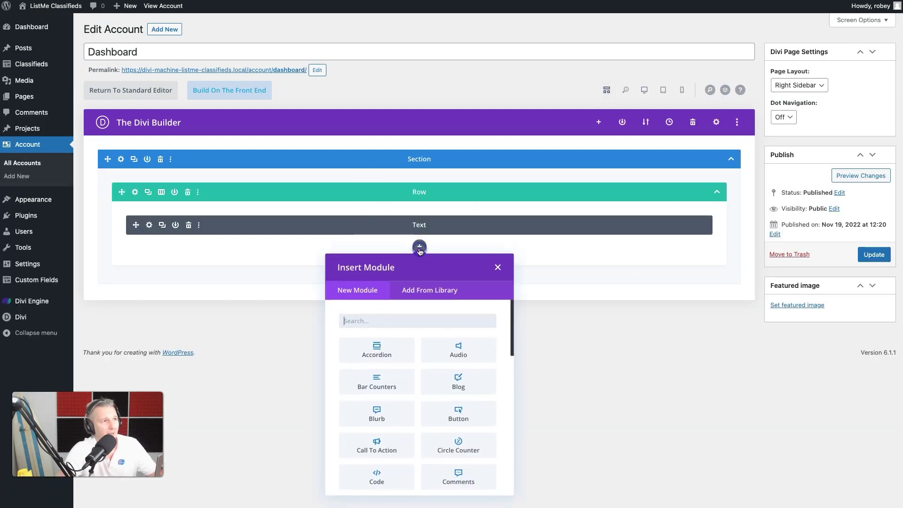
{"action": "type", "text": "text"}
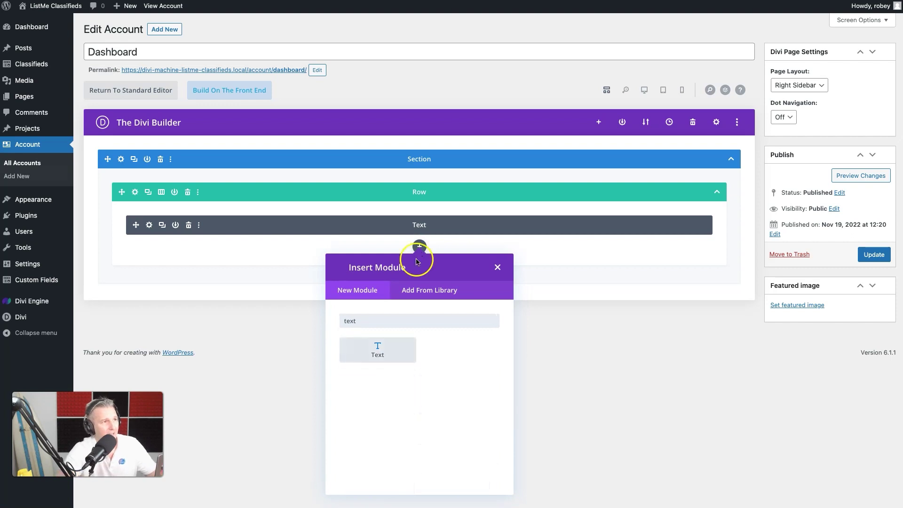
{"action": "left_click", "coordinate": [377, 350]}
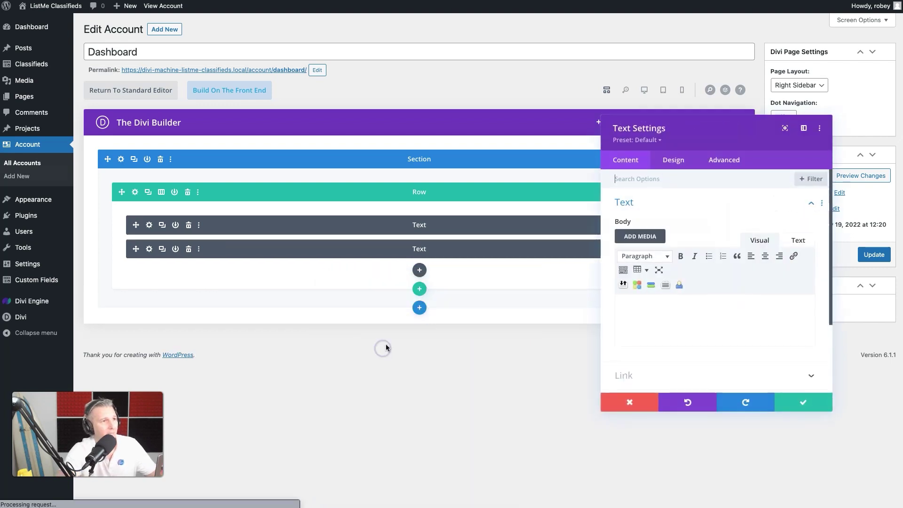
{"action": "left_click", "coordinate": [798, 241]}
{"action": "left_click", "coordinate": [762, 239]}
{"action": "left_click", "coordinate": [662, 298]}
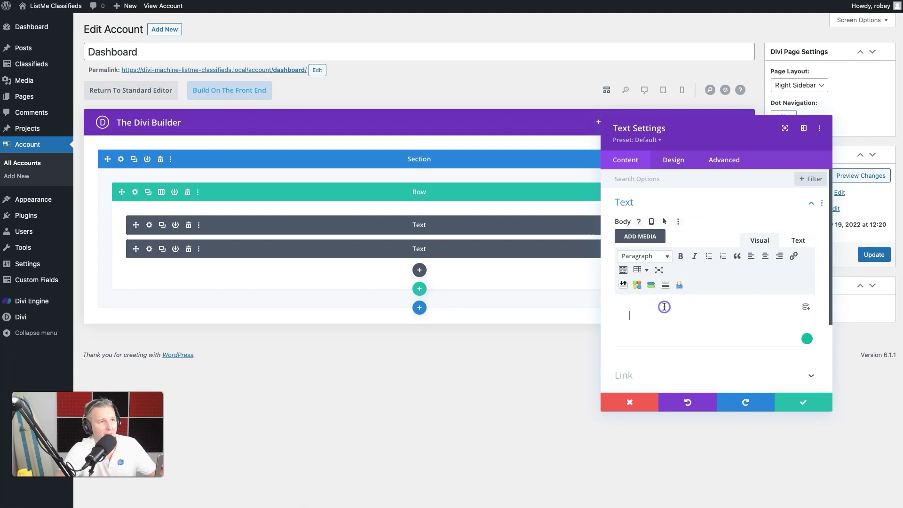
{"action": "key", "text": "ctrl+v"}
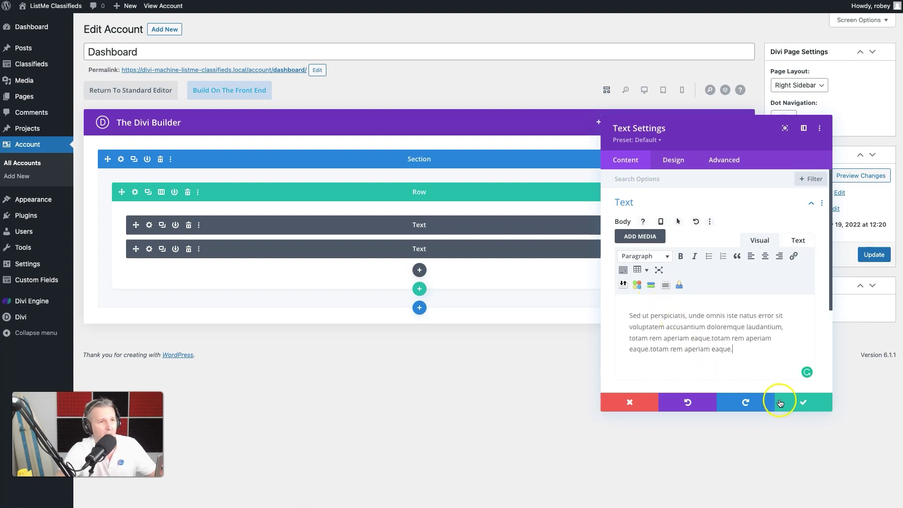
{"action": "left_click", "coordinate": [778, 401]}
Style the sample paragraph with Light weight, #333333 colour and 16px size, and save it
{"action": "left_click", "coordinate": [644, 89]}
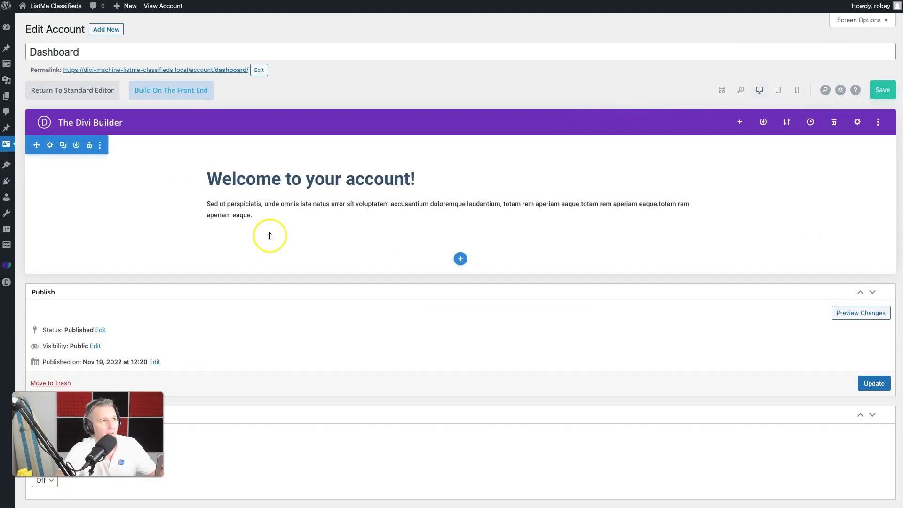
{"action": "left_click", "coordinate": [444, 203]}
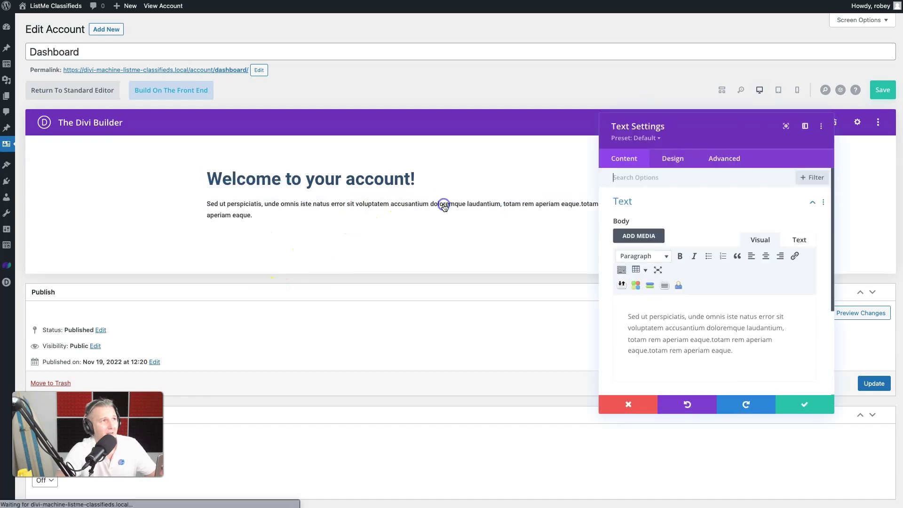
{"action": "left_click", "coordinate": [680, 169]}
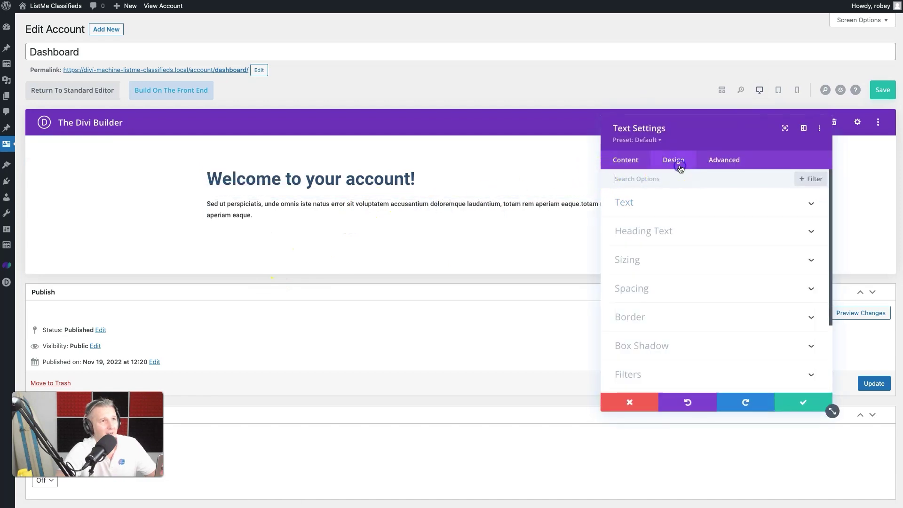
{"action": "left_click", "coordinate": [650, 203]}
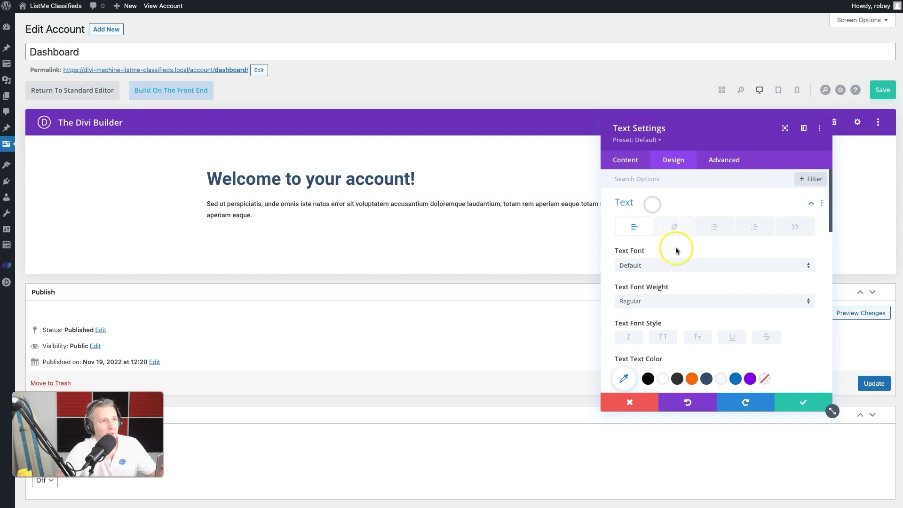
{"action": "left_click", "coordinate": [675, 303]}
{"action": "left_click", "coordinate": [673, 309]}
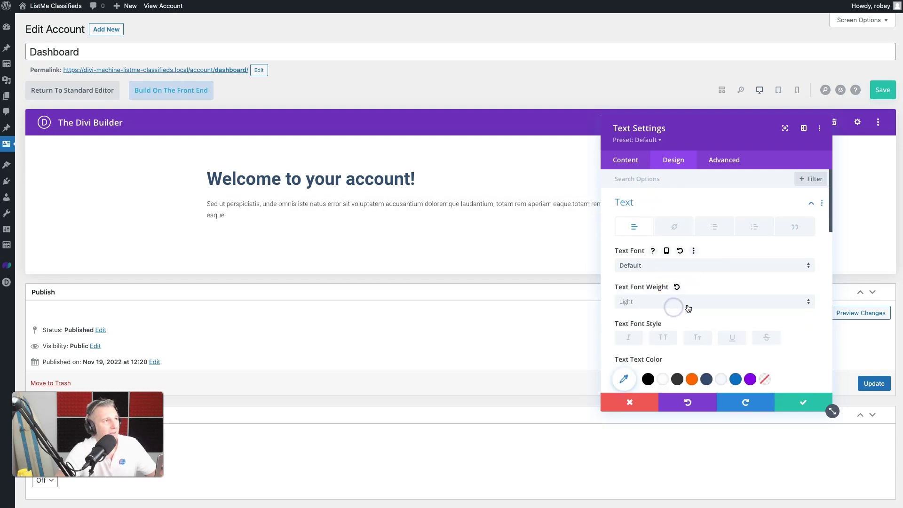
{"action": "scroll", "coordinate": [705, 300], "scroll_direction": "down", "scroll_amount": 2}
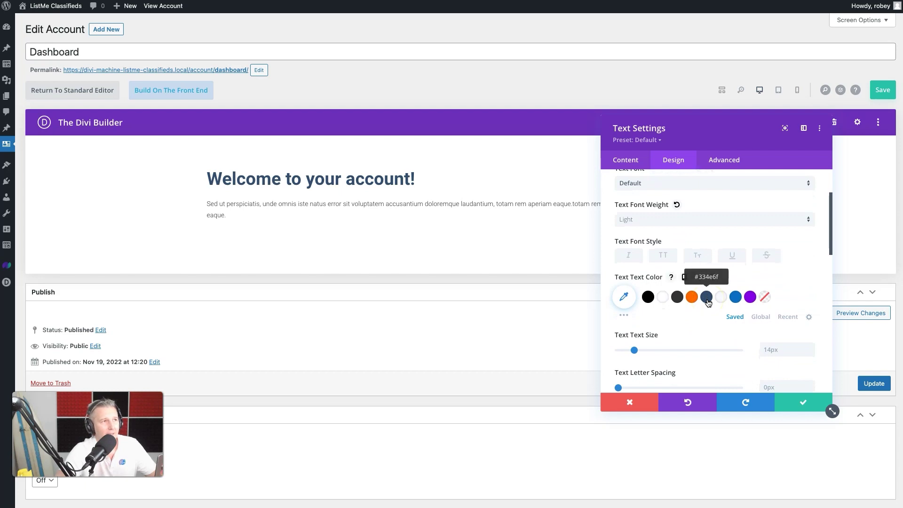
{"action": "left_click", "coordinate": [678, 298]}
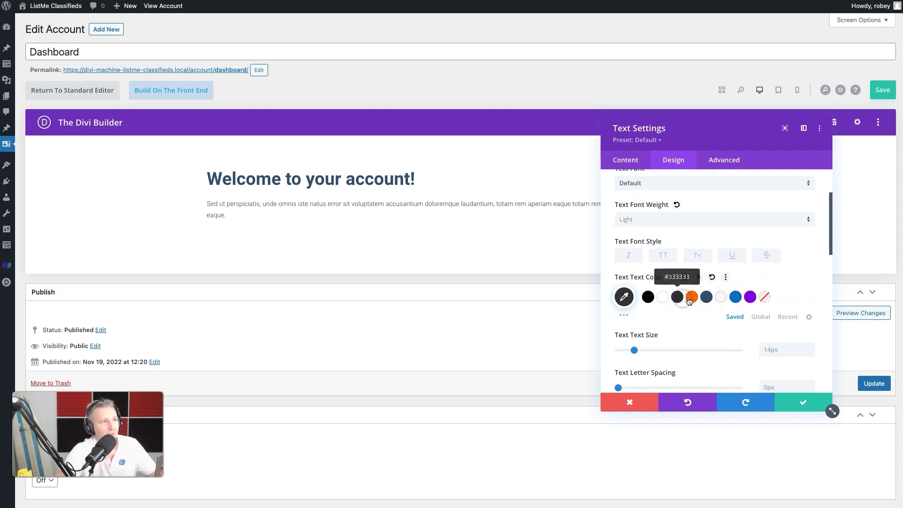
{"action": "scroll", "coordinate": [705, 303], "scroll_direction": "down", "scroll_amount": 2}
{"action": "left_click", "coordinate": [809, 267]}
{"action": "key", "text": "Up"}
{"action": "key", "text": "Up"}
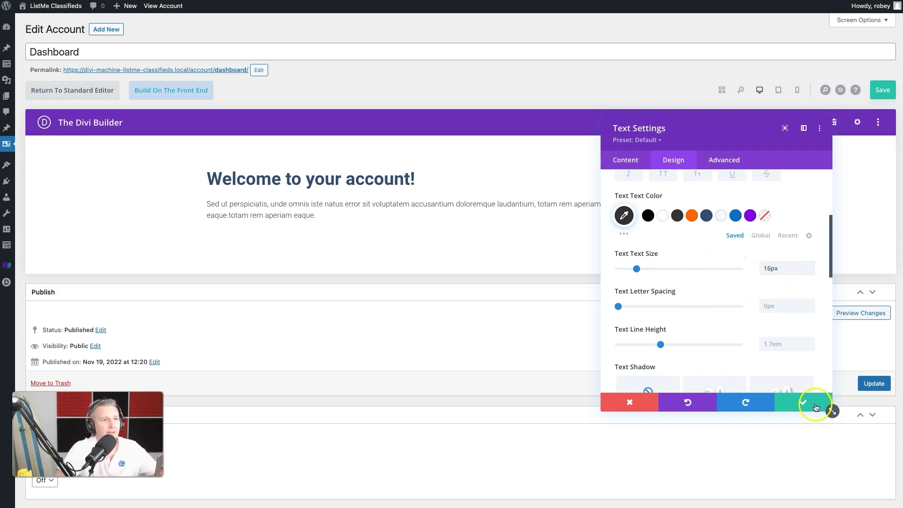
{"action": "left_click", "coordinate": [802, 402]}
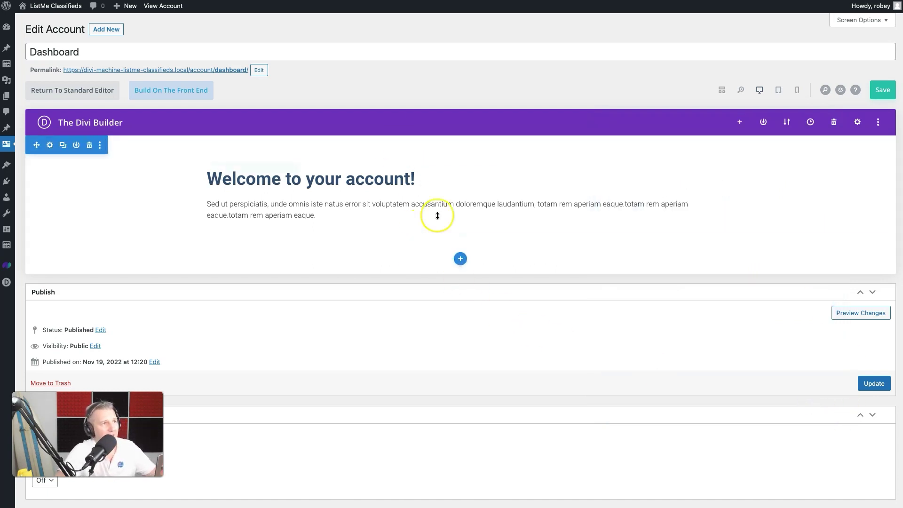
{"action": "mouse_move", "coordinate": [459, 235]}
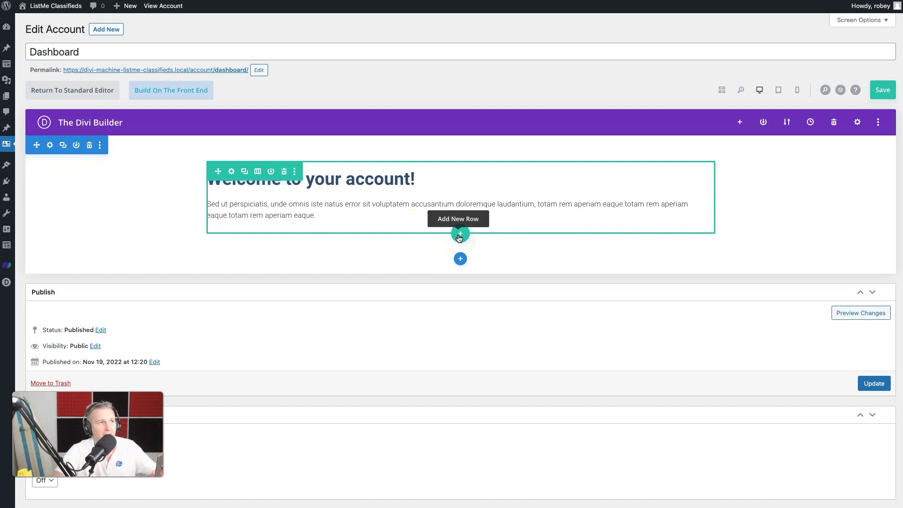
Add a single-column row below the paragraph, then delete the Archive Loop module tried in it
{"action": "left_click", "coordinate": [460, 234]}
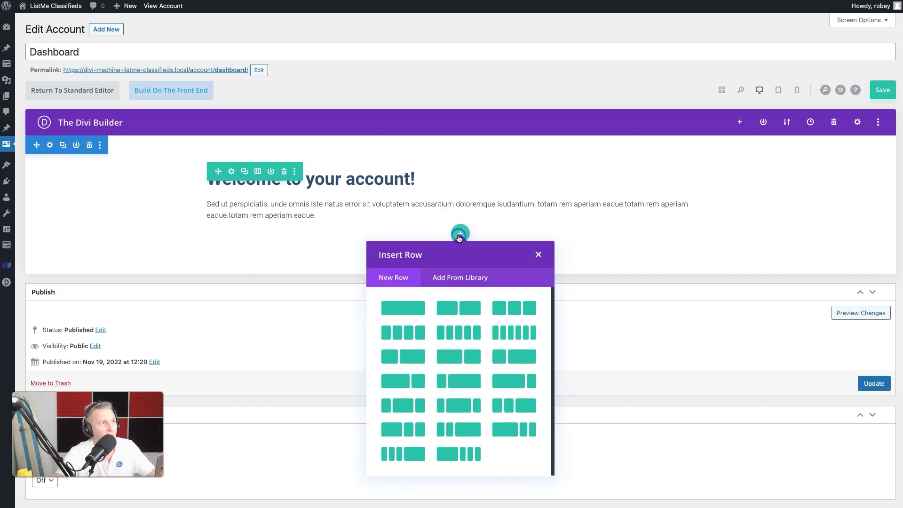
{"action": "left_click", "coordinate": [410, 311]}
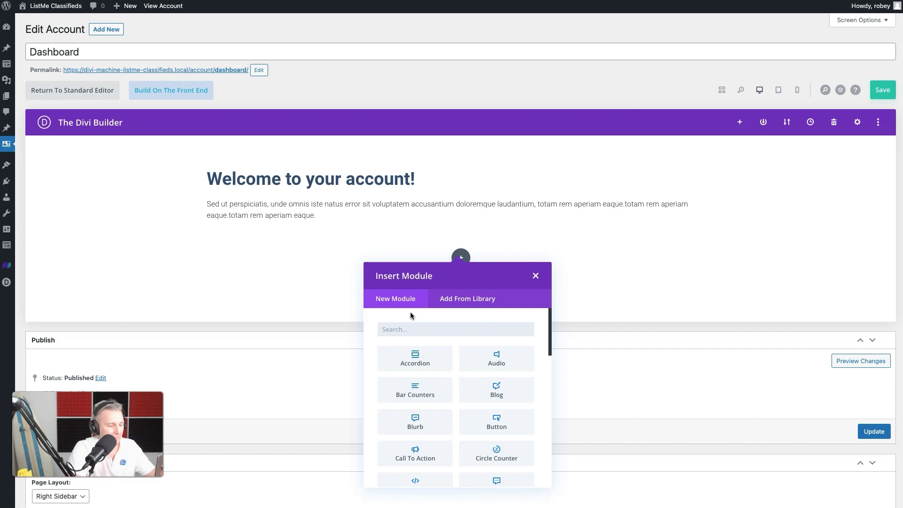
{"action": "type", "text": "archi"}
{"action": "left_click", "coordinate": [414, 361]}
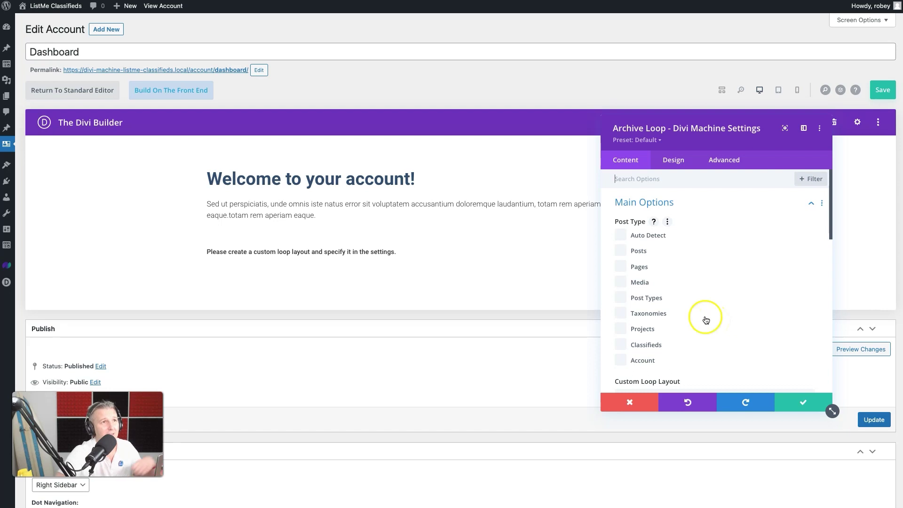
{"action": "left_click", "coordinate": [636, 401]}
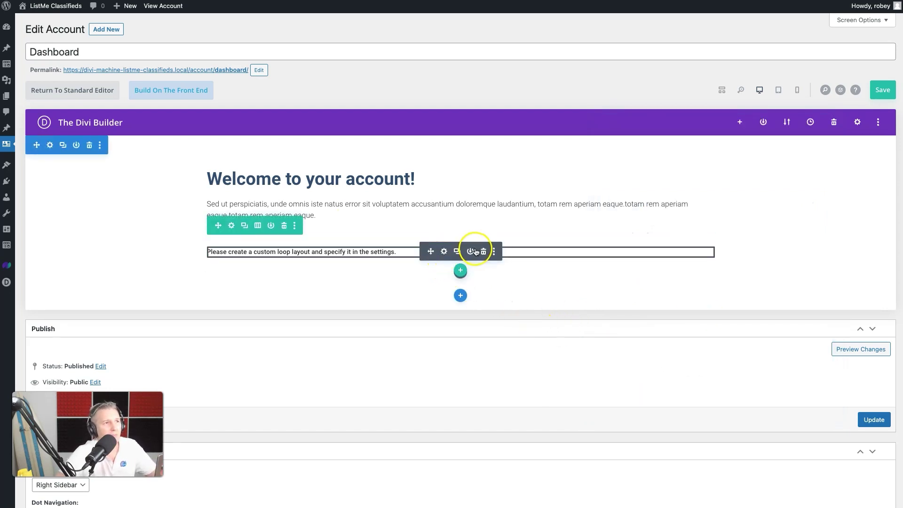
{"action": "left_click", "coordinate": [483, 251]}
Insert a Post Carousel - Divi Machine module into the empty row
{"action": "left_click", "coordinate": [460, 258]}
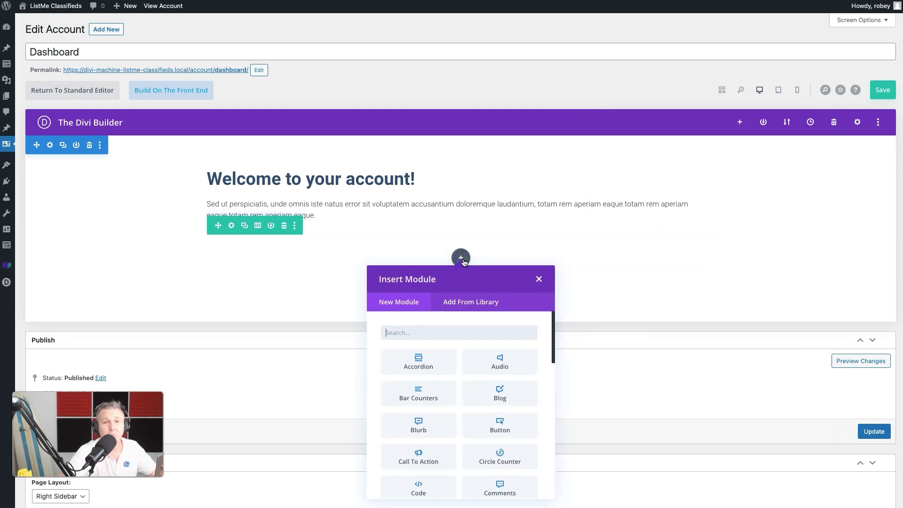
{"action": "left_click", "coordinate": [434, 368]}
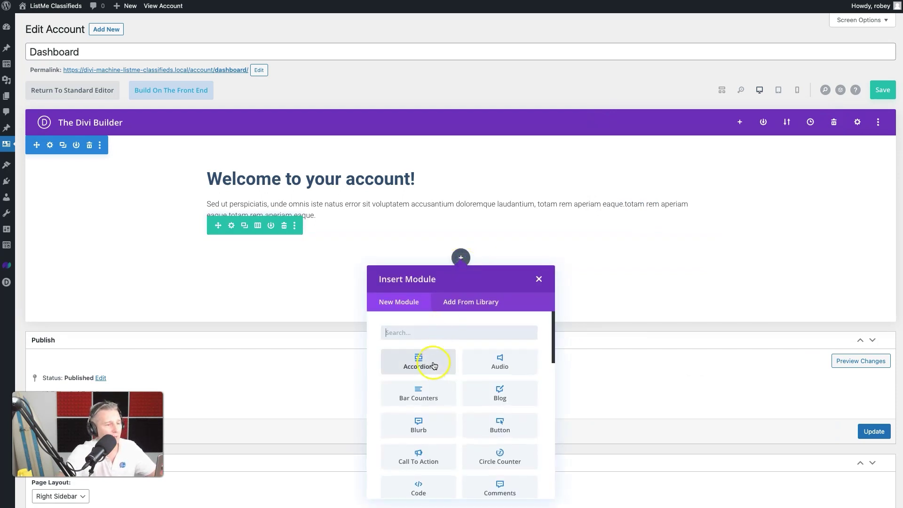
{"action": "type", "text": "car"}
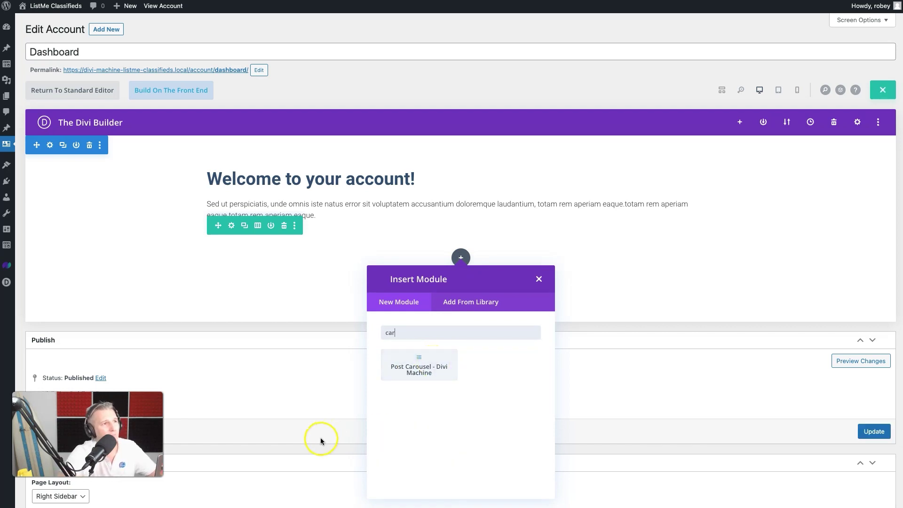
{"action": "left_click", "coordinate": [417, 365]}
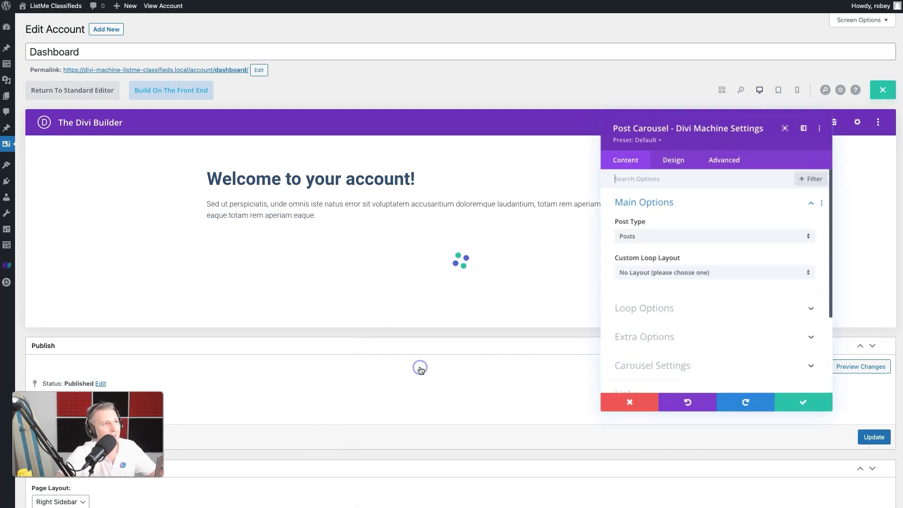
Set the carousel Post Type to Classifieds and the Custom Loop Layout to Classifieds Loop
{"action": "left_click", "coordinate": [703, 237]}
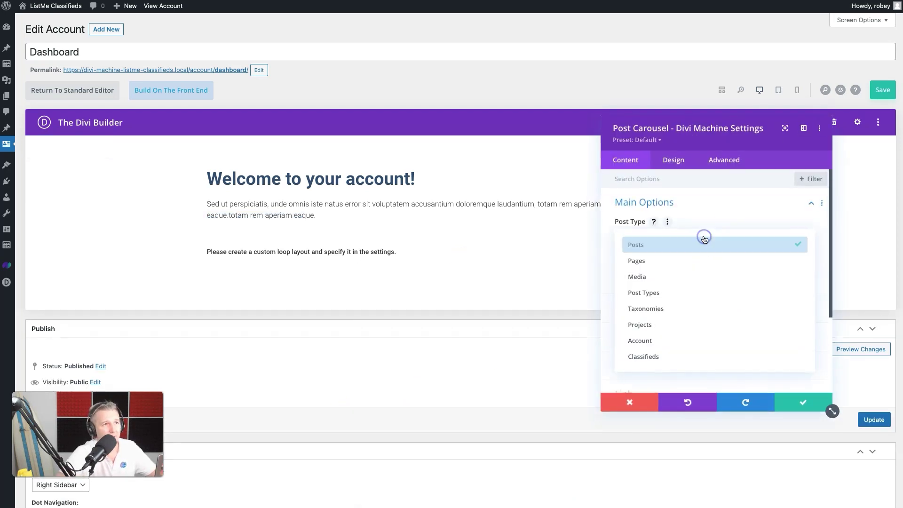
{"action": "left_click", "coordinate": [686, 356]}
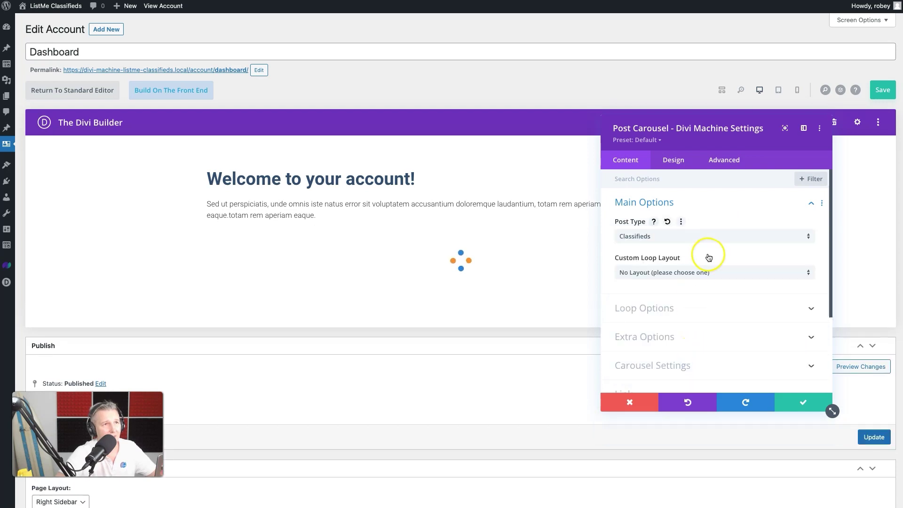
{"action": "left_click", "coordinate": [711, 236]}
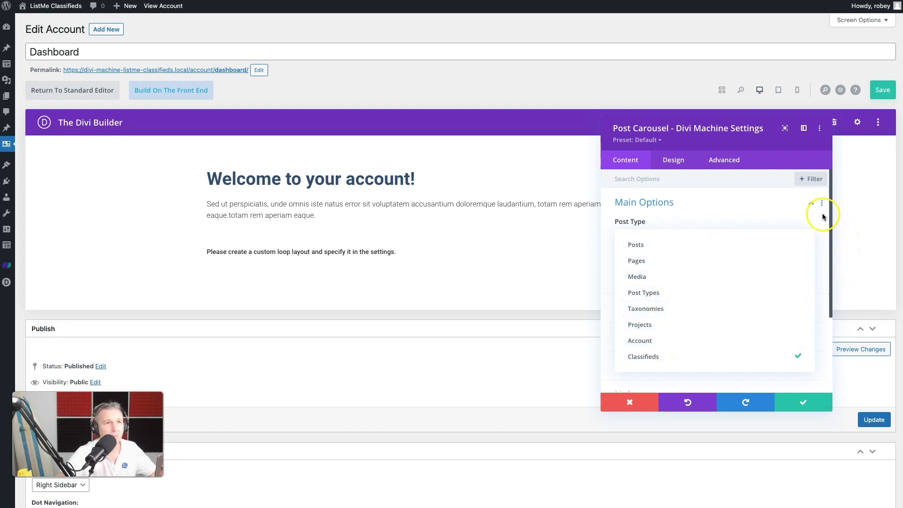
{"action": "left_click", "coordinate": [822, 232]}
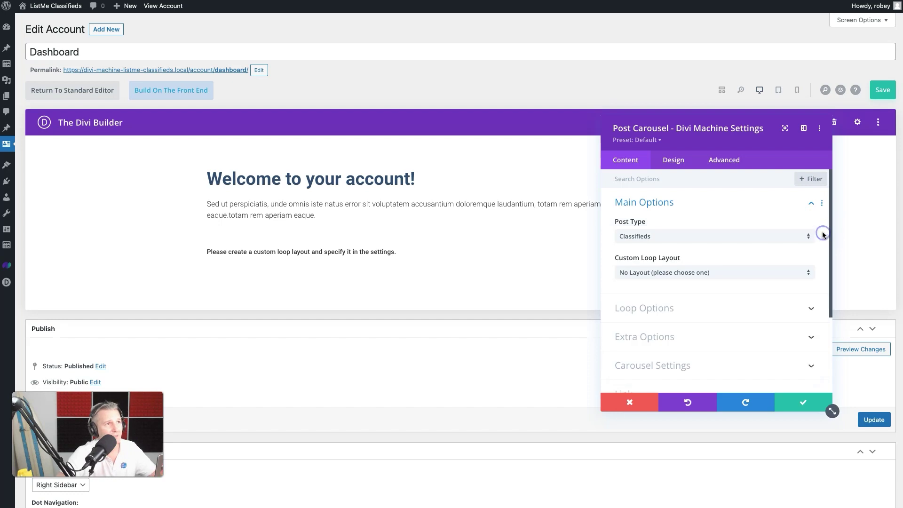
{"action": "left_click", "coordinate": [660, 278]}
{"action": "left_click", "coordinate": [661, 279]}
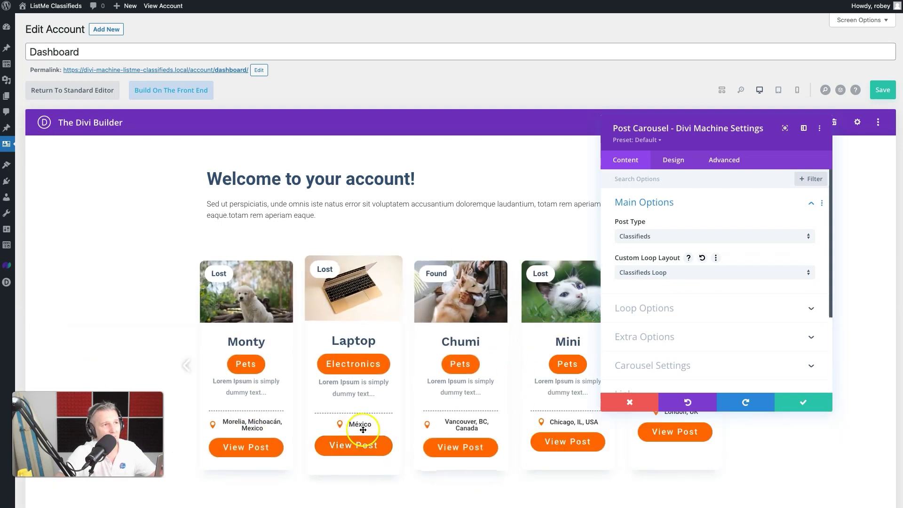
Sort the carousel classifieds in Descending order and expand its Extra Options
{"action": "left_click", "coordinate": [712, 308]}
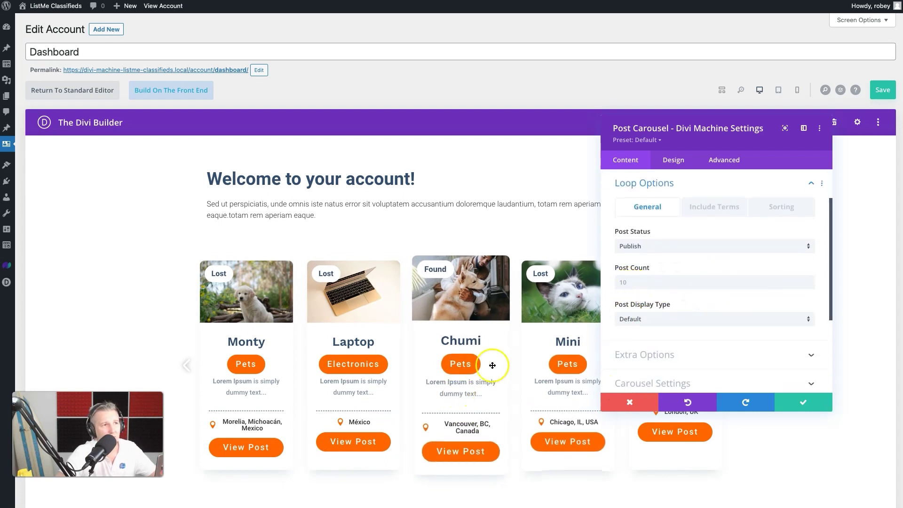
{"action": "left_click", "coordinate": [789, 211]}
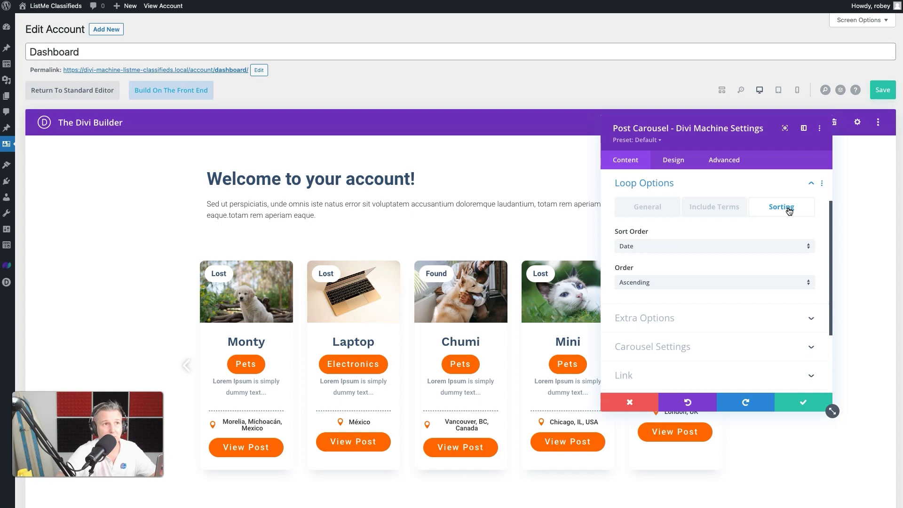
{"action": "left_click", "coordinate": [652, 284]}
{"action": "left_click", "coordinate": [648, 305]}
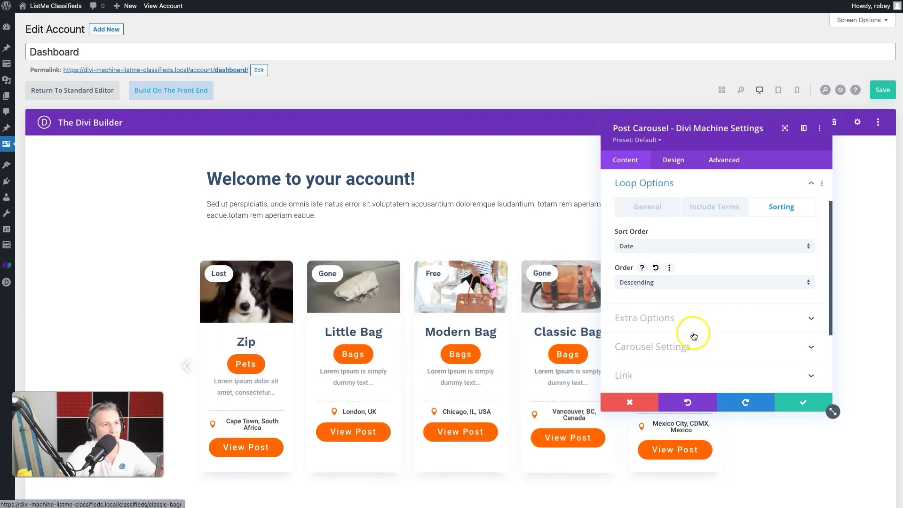
{"action": "left_click", "coordinate": [695, 318]}
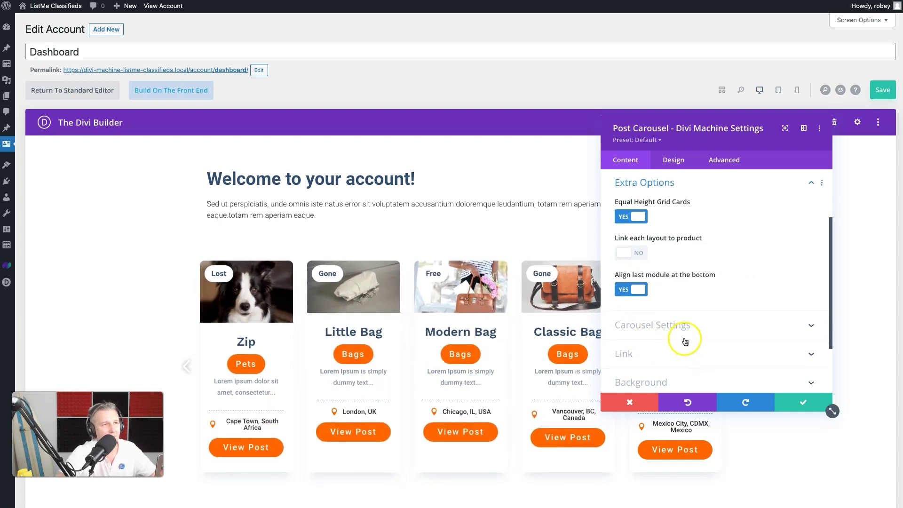
Set the carousel to show 3 posts in view on desktop and on tablet portrait
{"action": "scroll", "coordinate": [684, 341], "scroll_direction": "down", "scroll_amount": 3}
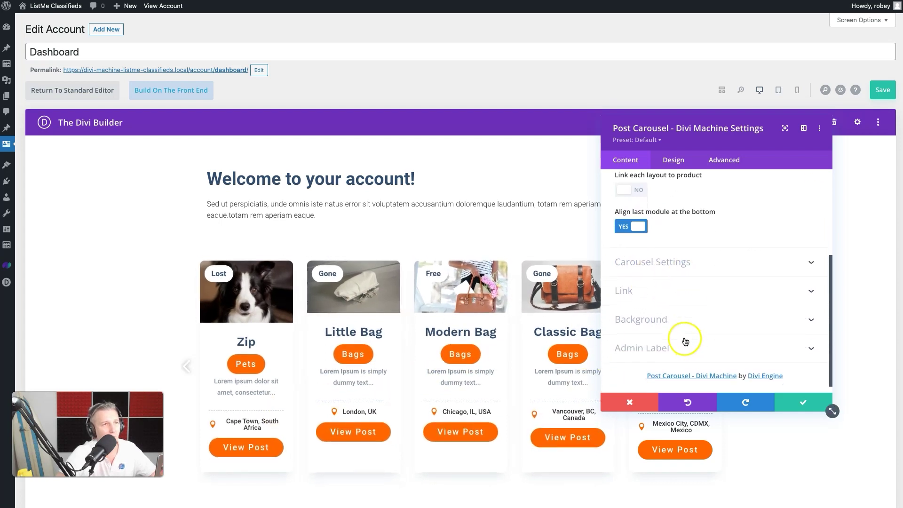
{"action": "left_click", "coordinate": [701, 270]}
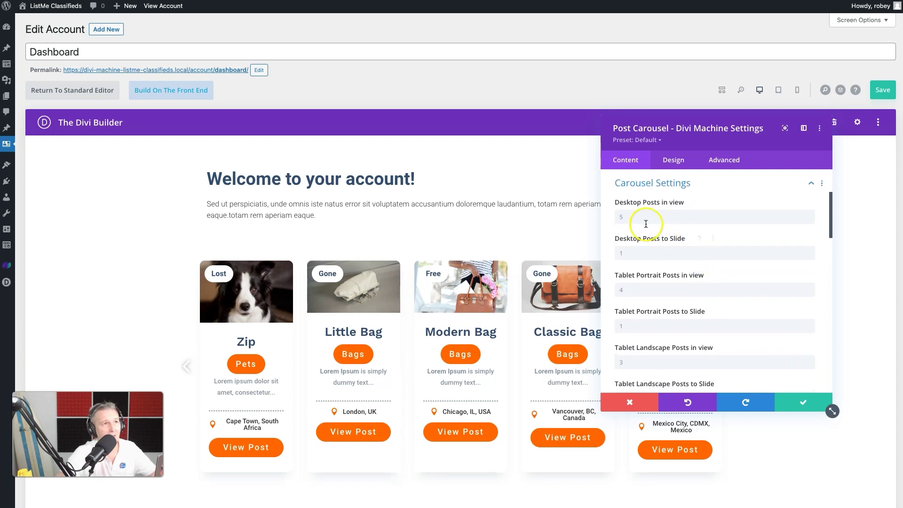
{"action": "left_click", "coordinate": [643, 217]}
{"action": "type", "text": "3"}
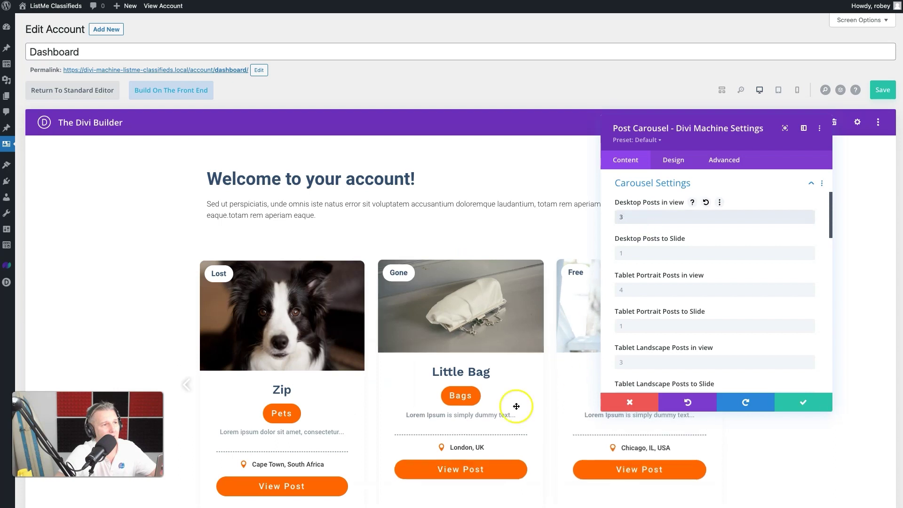
{"action": "scroll", "coordinate": [503, 414], "scroll_direction": "down", "scroll_amount": 2}
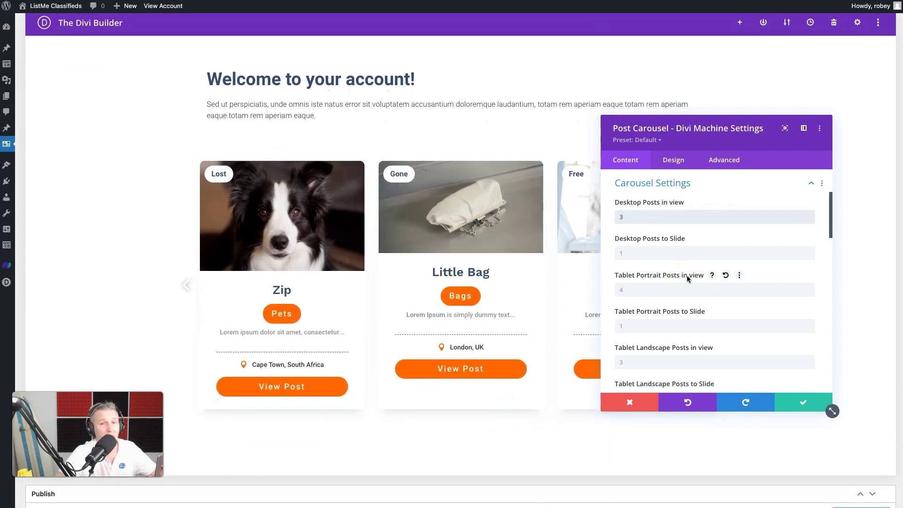
{"action": "scroll", "coordinate": [686, 275], "scroll_direction": "down", "scroll_amount": 3}
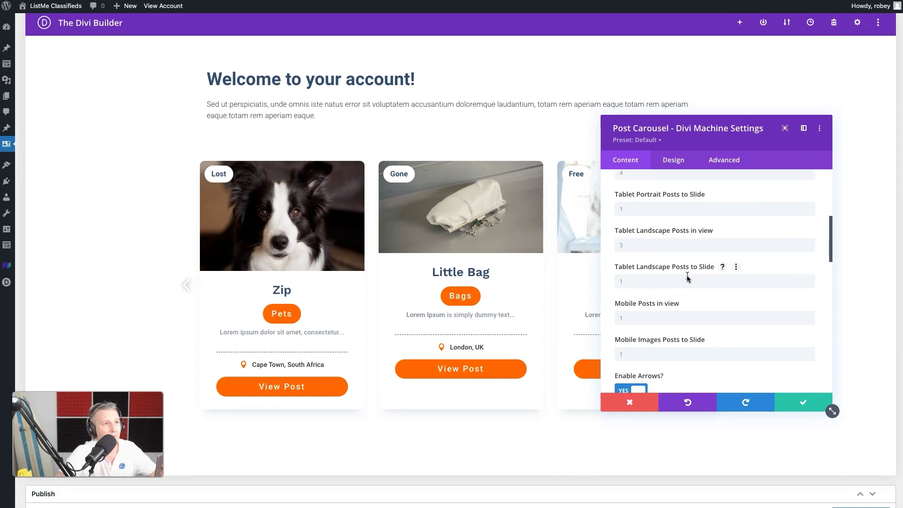
{"action": "scroll", "coordinate": [687, 275], "scroll_direction": "up", "scroll_amount": 5}
{"action": "scroll", "coordinate": [685, 278], "scroll_direction": "down", "scroll_amount": 2}
{"action": "scroll", "coordinate": [671, 304], "scroll_direction": "down", "scroll_amount": 1}
{"action": "left_click", "coordinate": [660, 267]}
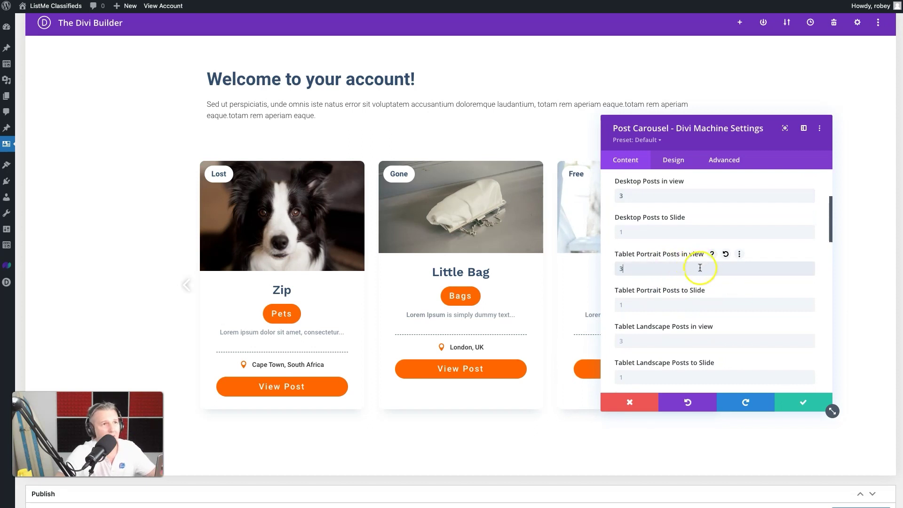
{"action": "scroll", "coordinate": [660, 319], "scroll_direction": "down", "scroll_amount": 5}
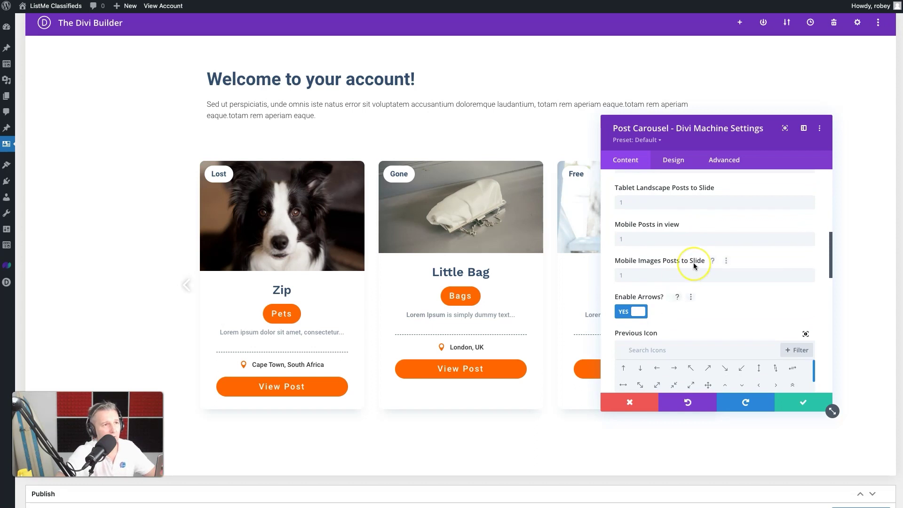
{"action": "scroll", "coordinate": [693, 263], "scroll_direction": "down", "scroll_amount": 2}
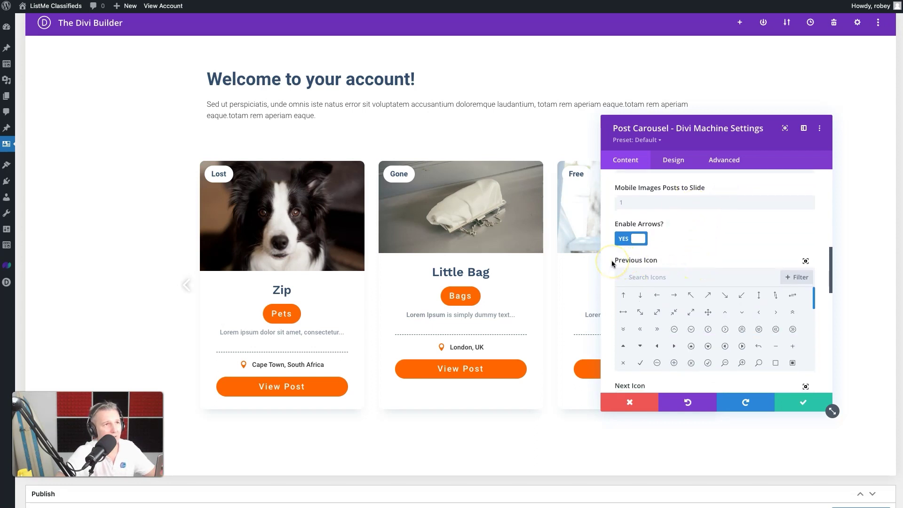
{"action": "scroll", "coordinate": [611, 263], "scroll_direction": "down", "scroll_amount": 5}
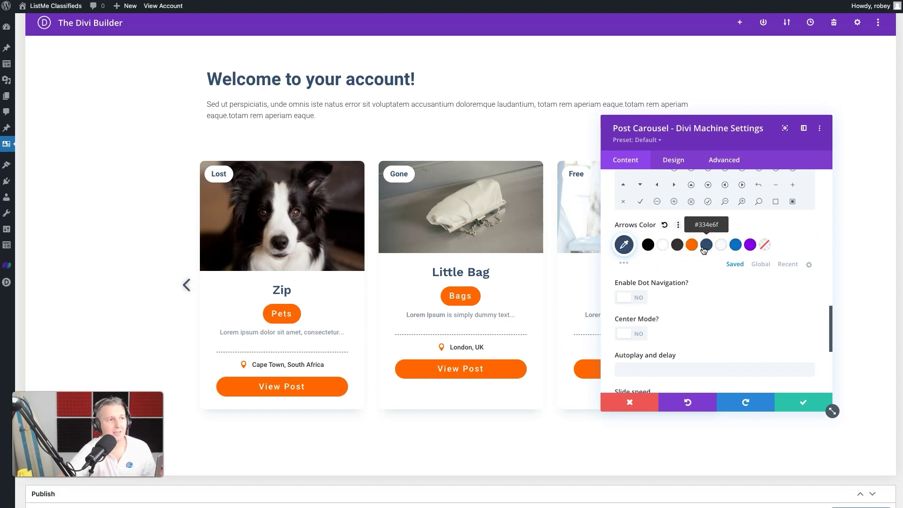
Turn on the carousel's dot navigation with navy dots
{"action": "left_click", "coordinate": [626, 295]}
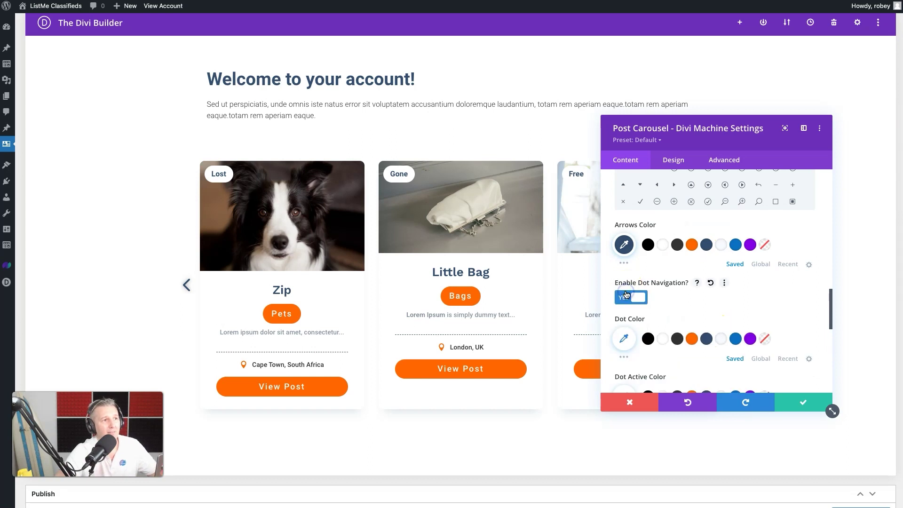
{"action": "scroll", "coordinate": [627, 294], "scroll_direction": "down", "scroll_amount": 2}
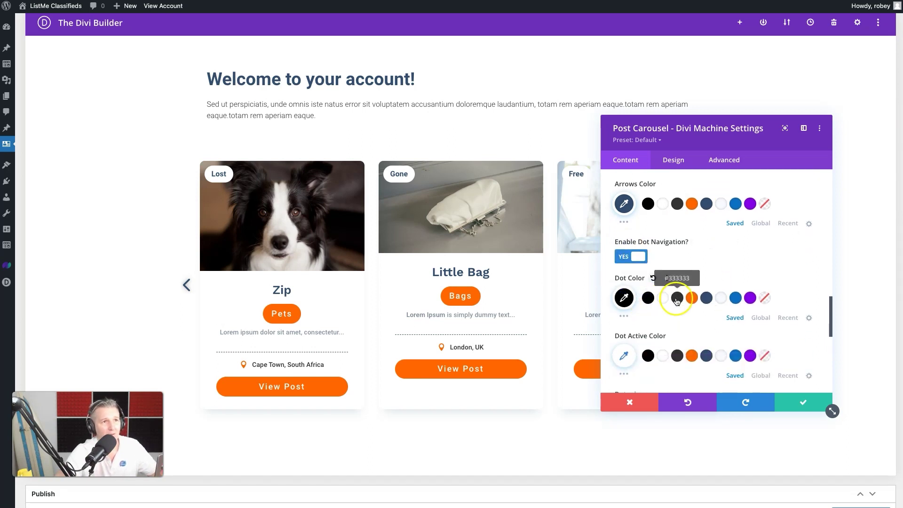
{"action": "left_click", "coordinate": [706, 298]}
{"action": "scroll", "coordinate": [549, 362], "scroll_direction": "down", "scroll_amount": 6}
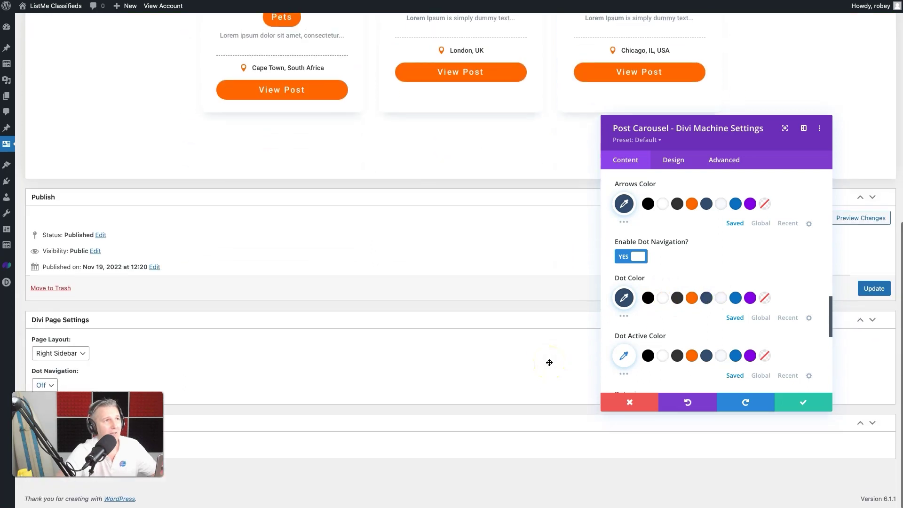
{"action": "scroll", "coordinate": [550, 362], "scroll_direction": "up", "scroll_amount": 9}
{"action": "scroll", "coordinate": [549, 362], "scroll_direction": "down", "scroll_amount": 2}
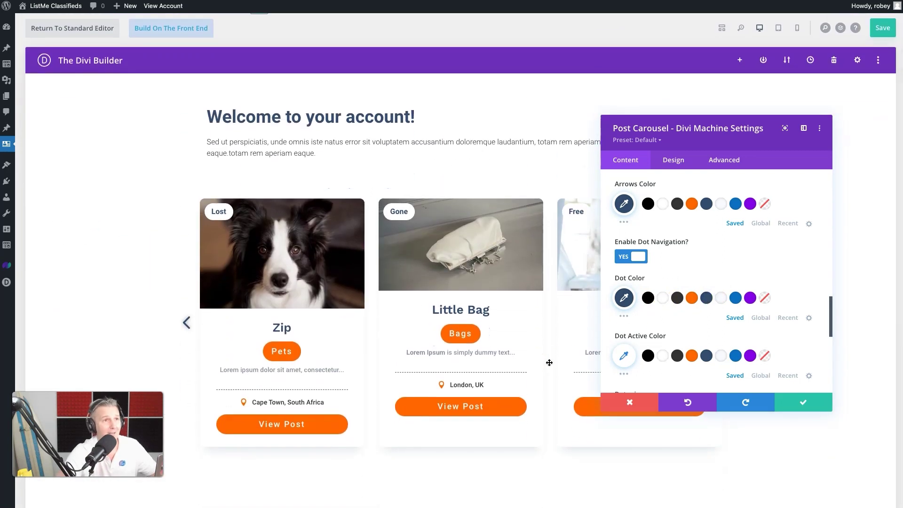
{"action": "scroll", "coordinate": [703, 308], "scroll_direction": "down", "scroll_amount": 5}
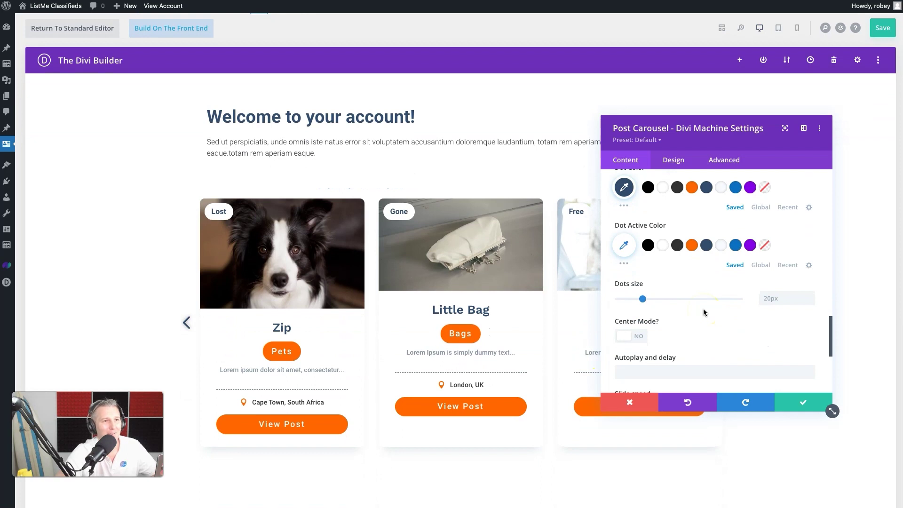
{"action": "scroll", "coordinate": [703, 308], "scroll_direction": "down", "scroll_amount": 3}
Leave Center Mode off, apply the carousel settings and save the Dashboard page
{"action": "left_click", "coordinate": [630, 241]}
{"action": "left_click", "coordinate": [630, 240]}
{"action": "scroll", "coordinate": [732, 247], "scroll_direction": "down", "scroll_amount": 4}
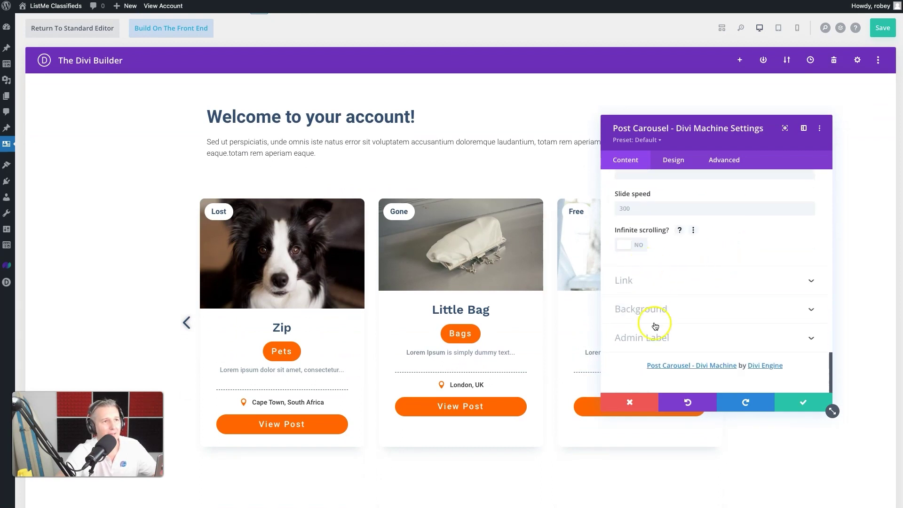
{"action": "left_click", "coordinate": [798, 403]}
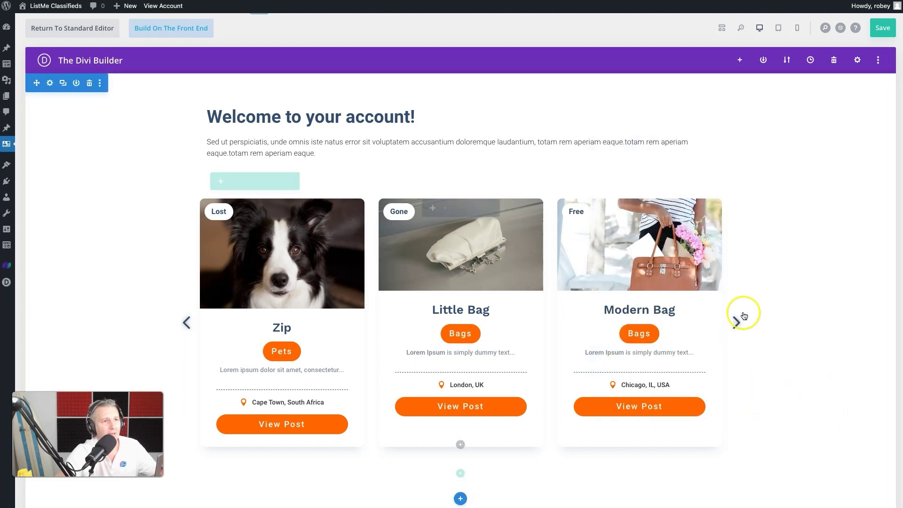
{"action": "left_click", "coordinate": [879, 33]}
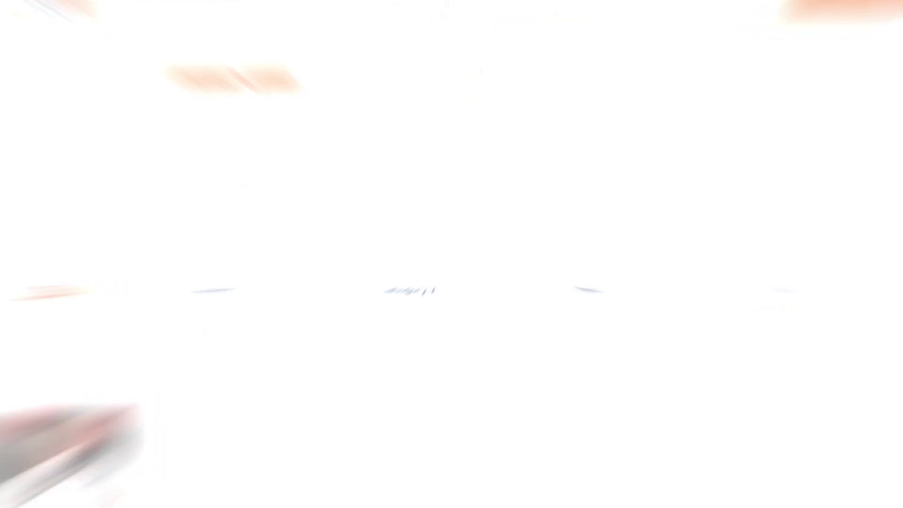
Page through the live carousel's listings with its dots, ending on the fourth set
{"action": "scroll", "coordinate": [366, 132], "scroll_direction": "down", "scroll_amount": 2}
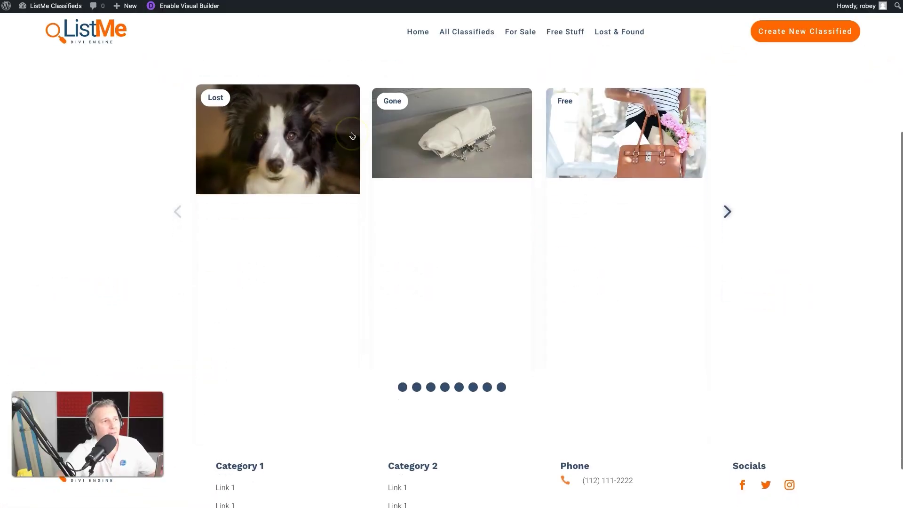
{"action": "left_click", "coordinate": [427, 391]}
{"action": "left_click", "coordinate": [472, 390]}
{"action": "left_click", "coordinate": [450, 389]}
{"action": "left_click", "coordinate": [445, 390]}
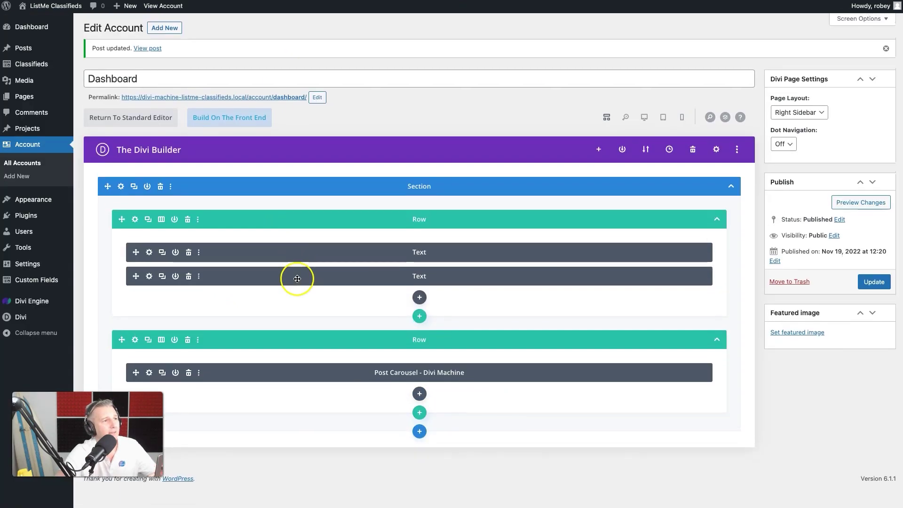
Turn Equal Height Grid Cards on and then back off in the Post Carousel settings
{"action": "left_click", "coordinate": [149, 374]}
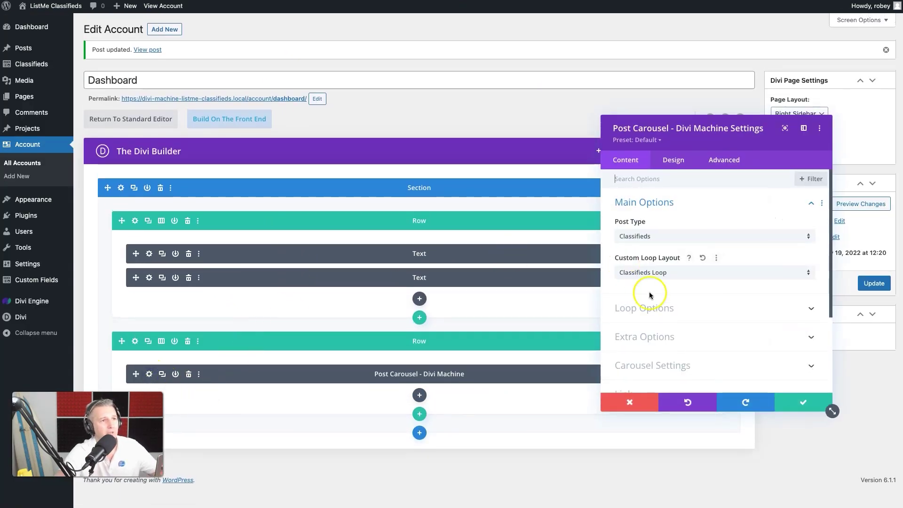
{"action": "scroll", "coordinate": [658, 334], "scroll_direction": "down", "scroll_amount": 2}
{"action": "left_click", "coordinate": [668, 287]}
{"action": "left_click", "coordinate": [640, 221]}
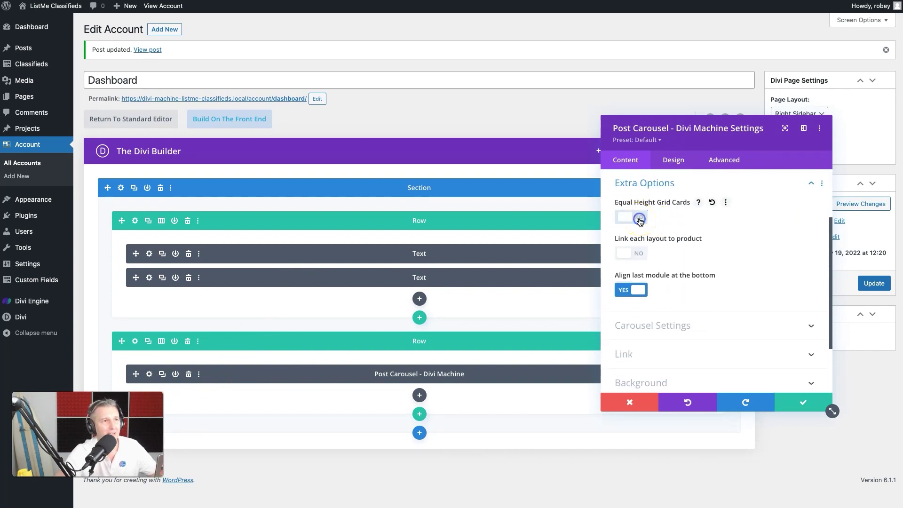
Apply the carousel settings, update the Dashboard page and review it live
{"action": "left_click", "coordinate": [695, 383]}
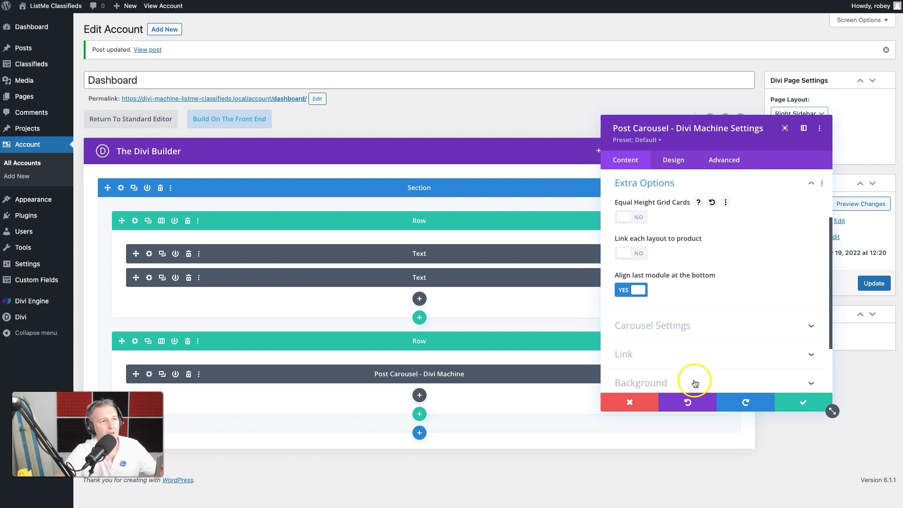
{"action": "left_click", "coordinate": [792, 407]}
{"action": "left_click", "coordinate": [874, 283]}
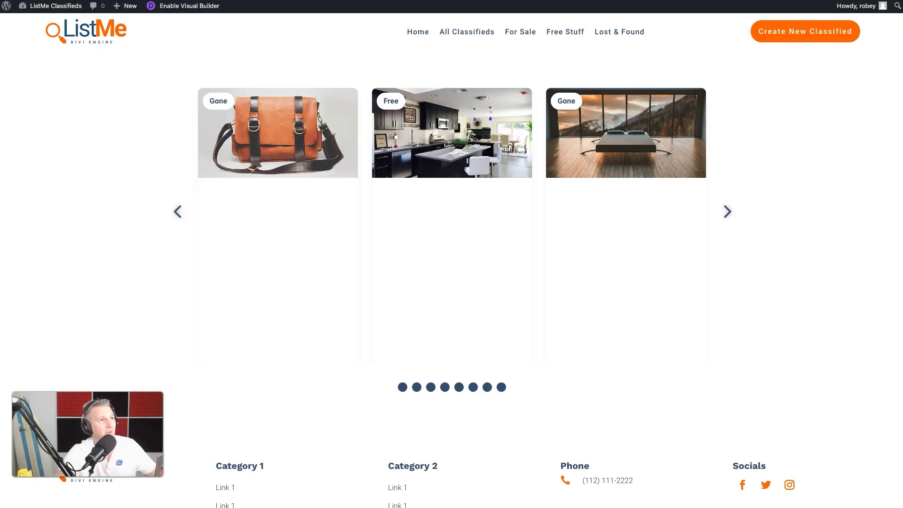
{"action": "scroll", "coordinate": [287, 276], "scroll_direction": "down", "scroll_amount": 2}
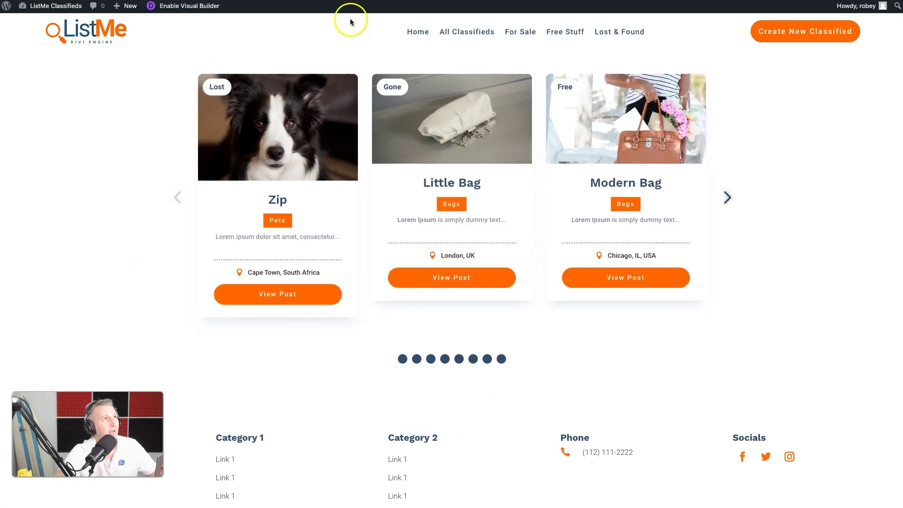
Back in the builder, open the Post Carousel settings and expand its layout options
{"action": "key", "text": "ctrl+Tab"}
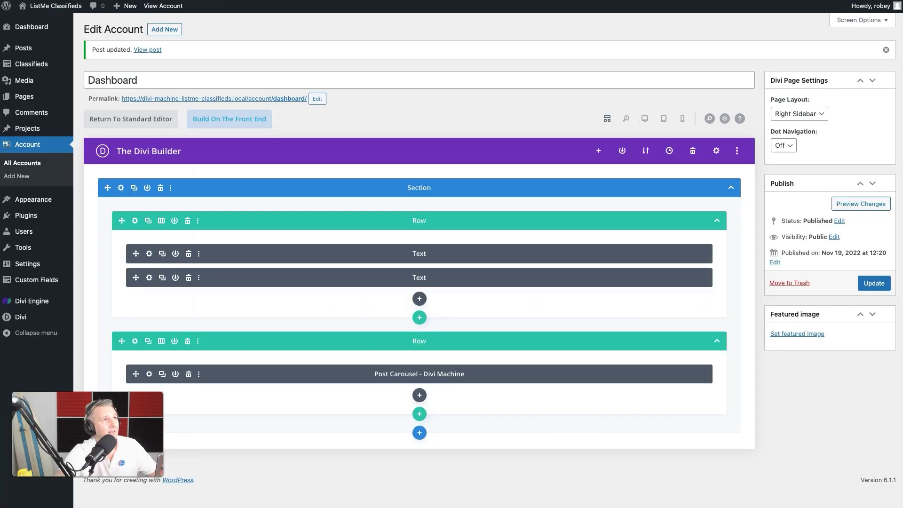
{"action": "left_click", "coordinate": [151, 375]}
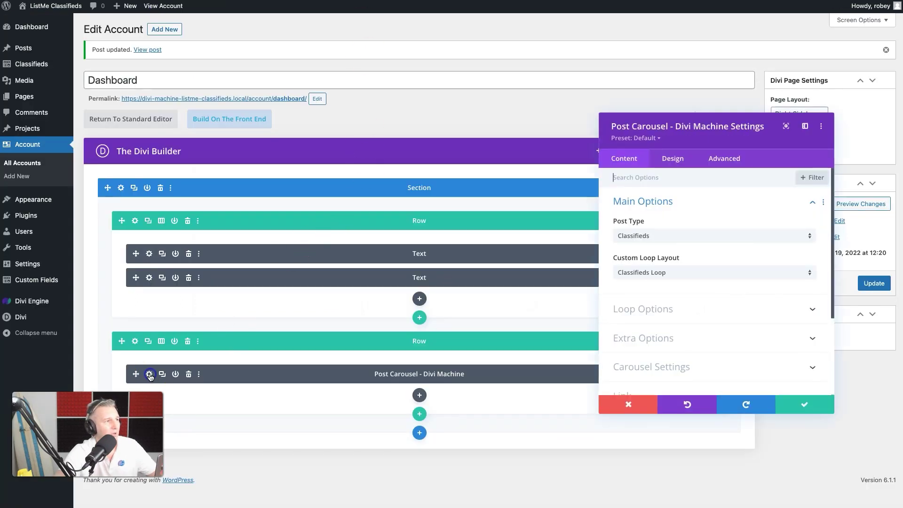
{"action": "scroll", "coordinate": [651, 359], "scroll_direction": "down", "scroll_amount": 3}
{"action": "left_click", "coordinate": [673, 262]}
{"action": "scroll", "coordinate": [675, 297], "scroll_direction": "down", "scroll_amount": 10}
{"action": "scroll", "coordinate": [677, 308], "scroll_direction": "down", "scroll_amount": 3}
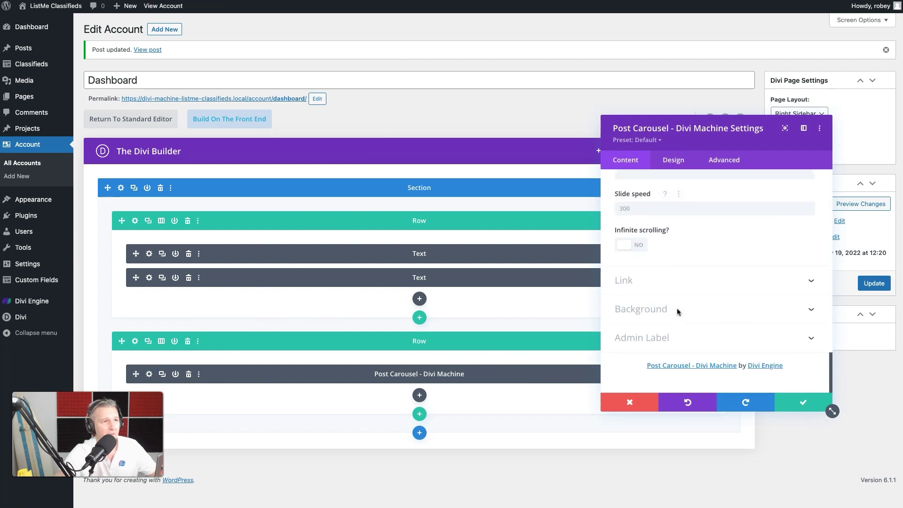
{"action": "scroll", "coordinate": [676, 309], "scroll_direction": "up", "scroll_amount": 5}
{"action": "scroll", "coordinate": [676, 309], "scroll_direction": "up", "scroll_amount": 2}
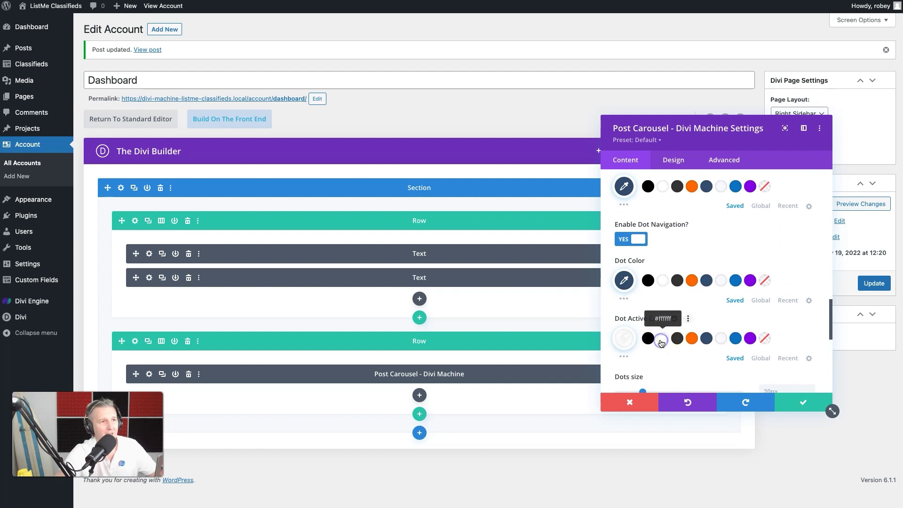
Make the dots light #f8fafd with a navy active dot, then save and update the page
{"action": "left_click", "coordinate": [662, 280]}
{"action": "left_click", "coordinate": [690, 281]}
{"action": "left_click", "coordinate": [722, 281]}
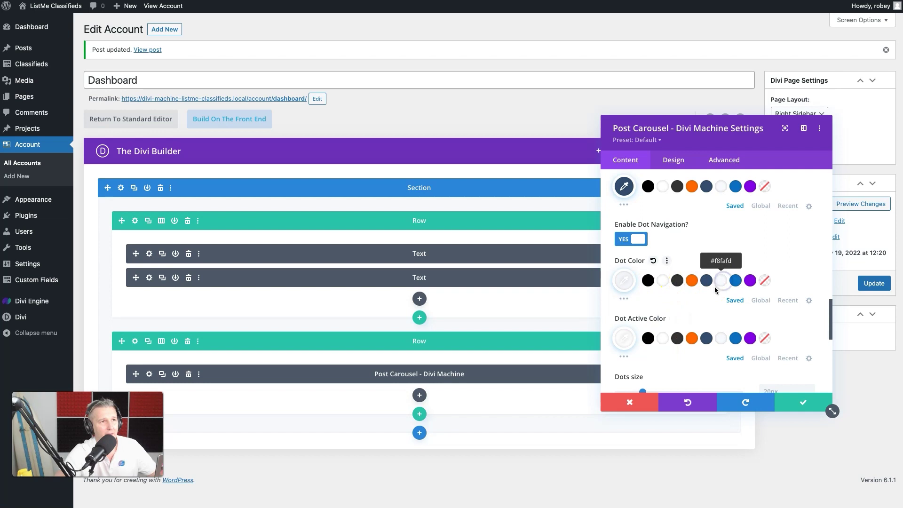
{"action": "left_click", "coordinate": [705, 338]}
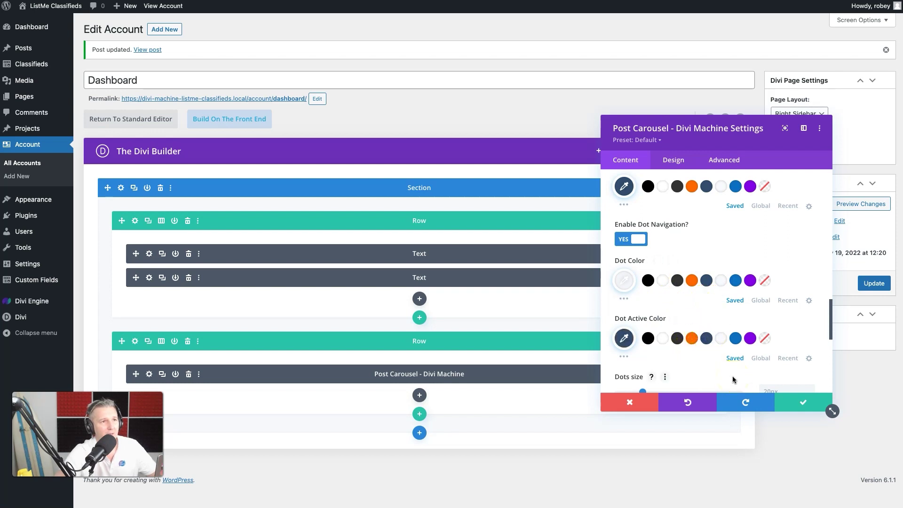
{"action": "left_click", "coordinate": [786, 399]}
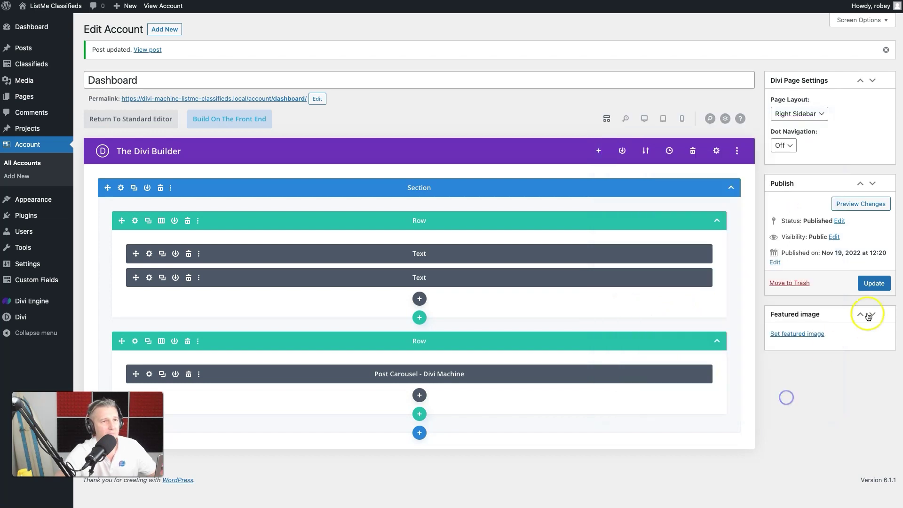
{"action": "left_click", "coordinate": [869, 283]}
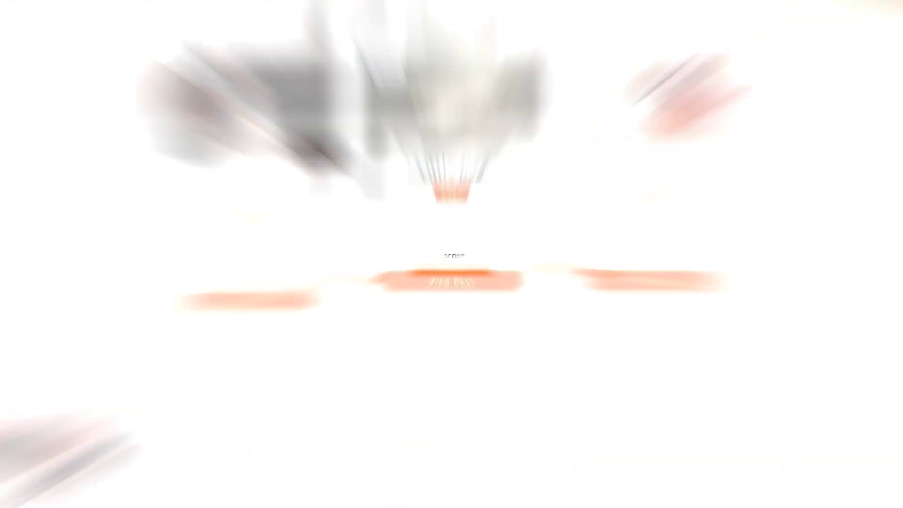
Test the live carousel's dot navigation, then open the Dashboard section's settings in the builder
{"action": "left_click", "coordinate": [459, 358]}
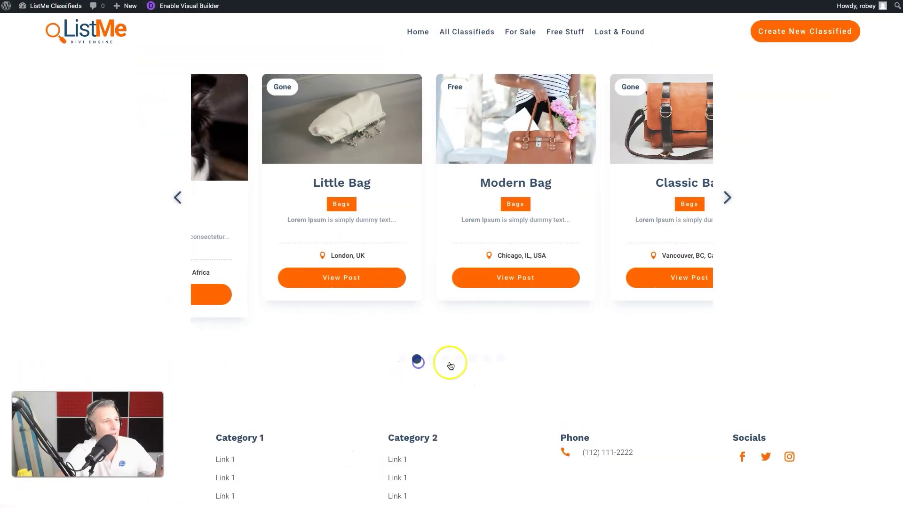
{"action": "left_click", "coordinate": [474, 360]}
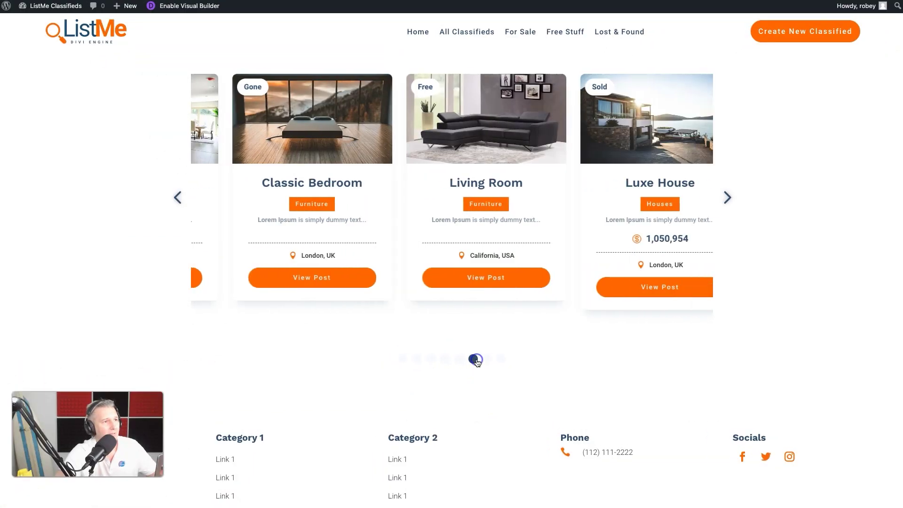
{"action": "scroll", "coordinate": [474, 361], "scroll_direction": "up", "scroll_amount": 5}
{"action": "scroll", "coordinate": [476, 362], "scroll_direction": "down", "scroll_amount": 5}
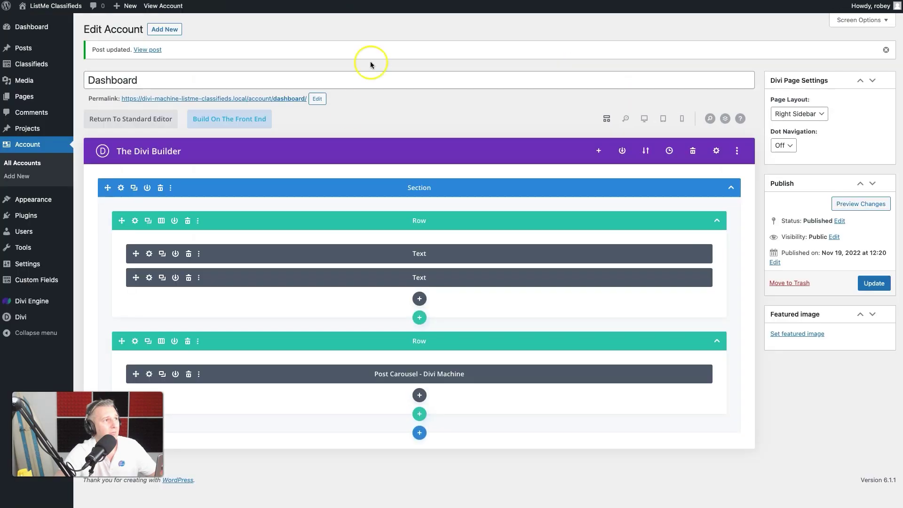
{"action": "left_click", "coordinate": [128, 191]}
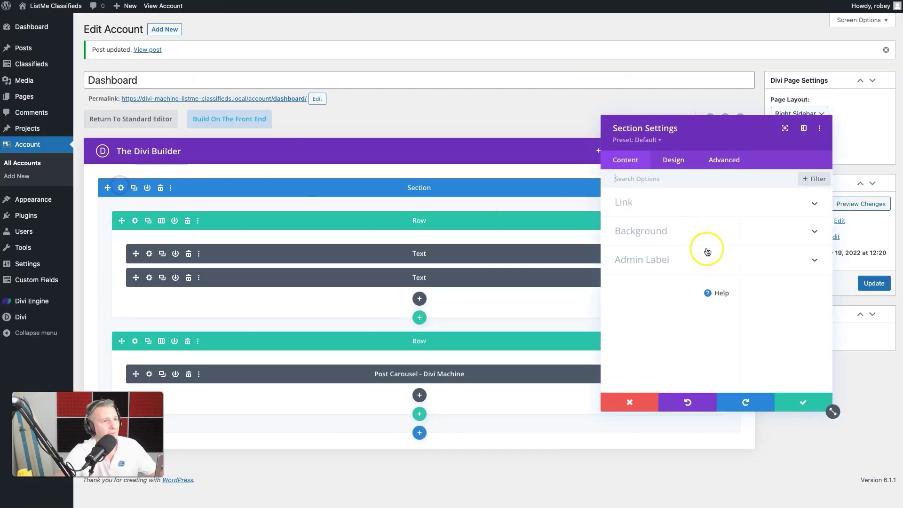
Give the section a light grey background colour
{"action": "left_click", "coordinate": [691, 238]}
{"action": "left_click", "coordinate": [721, 343]}
{"action": "left_click", "coordinate": [803, 405]}
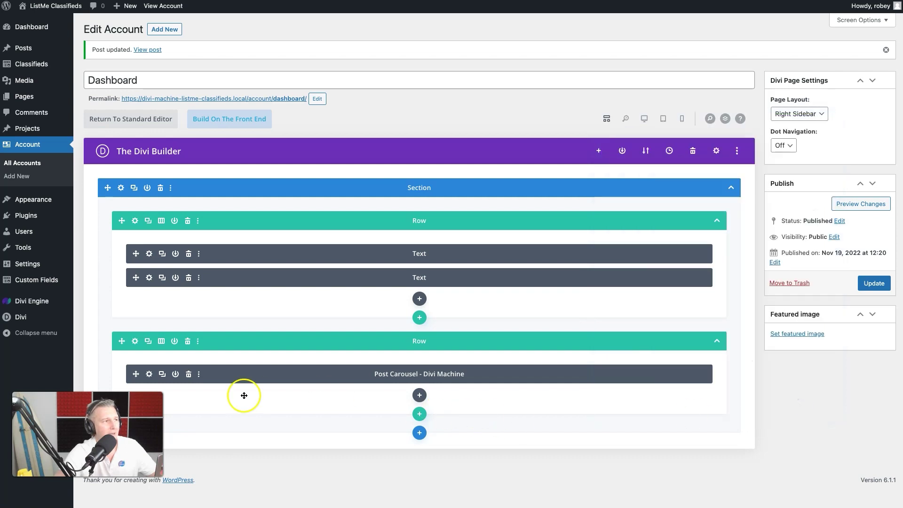
Set the Post Carousel's Dot Color to orange #ff6600, save, and update the page
{"action": "left_click", "coordinate": [149, 374]}
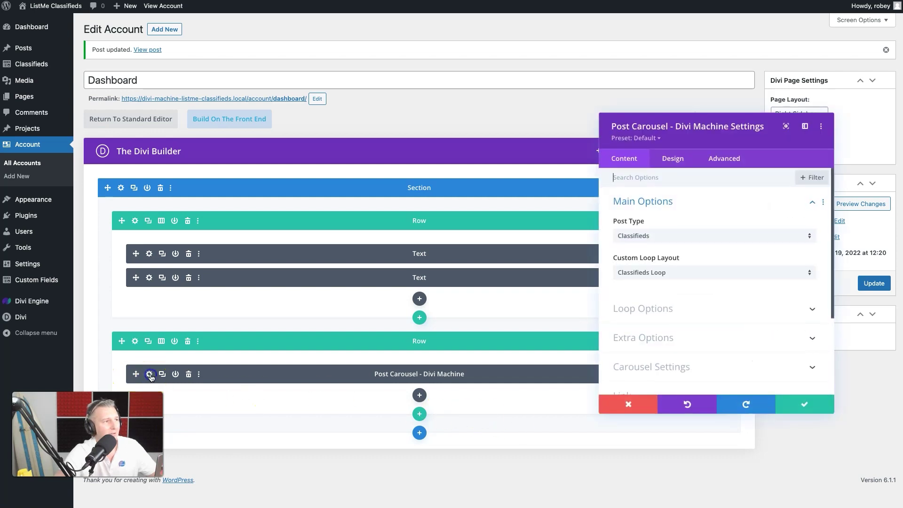
{"action": "scroll", "coordinate": [689, 340], "scroll_direction": "down", "scroll_amount": 2}
{"action": "left_click", "coordinate": [688, 338]}
{"action": "scroll", "coordinate": [691, 377], "scroll_direction": "down", "scroll_amount": 10}
{"action": "scroll", "coordinate": [691, 380], "scroll_direction": "down", "scroll_amount": 1}
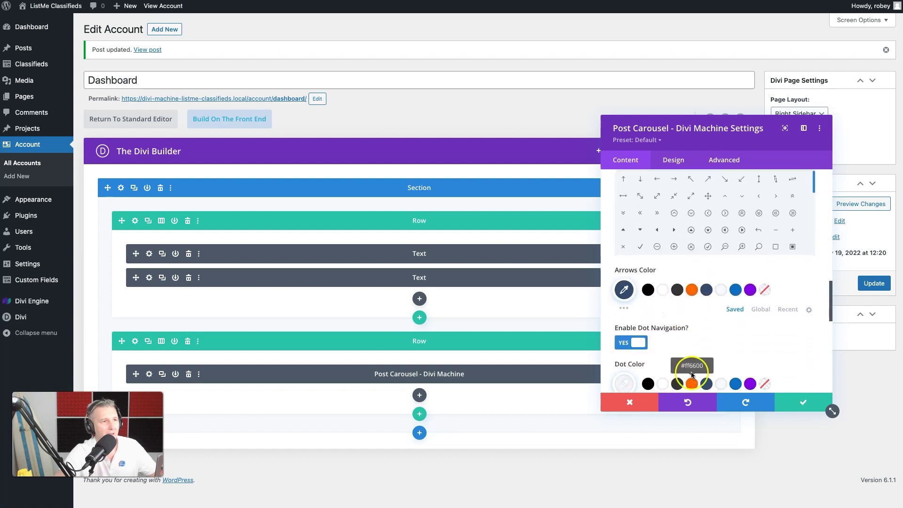
{"action": "scroll", "coordinate": [695, 294], "scroll_direction": "down", "scroll_amount": 5}
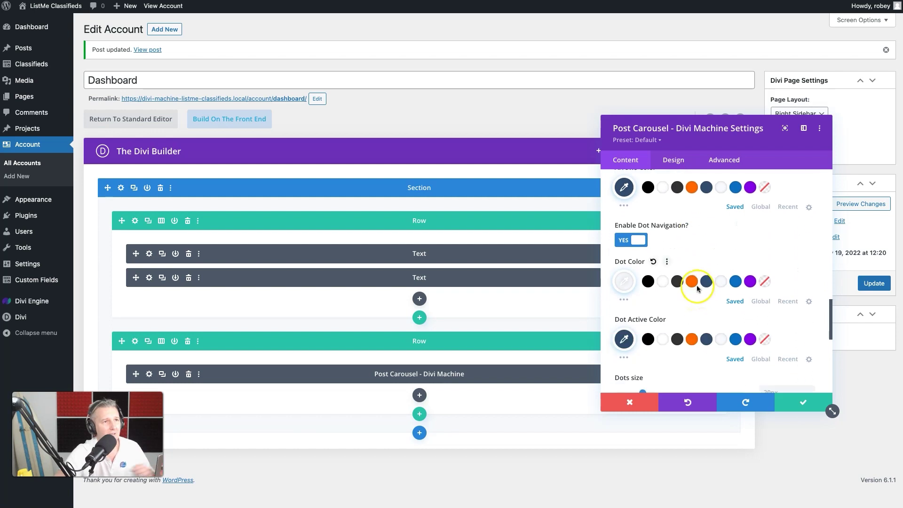
{"action": "left_click", "coordinate": [694, 284]}
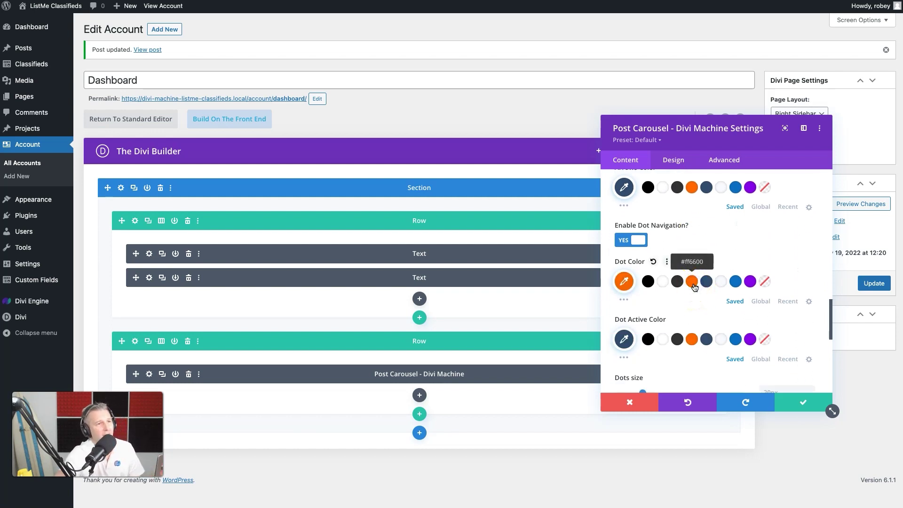
{"action": "left_click", "coordinate": [786, 413]}
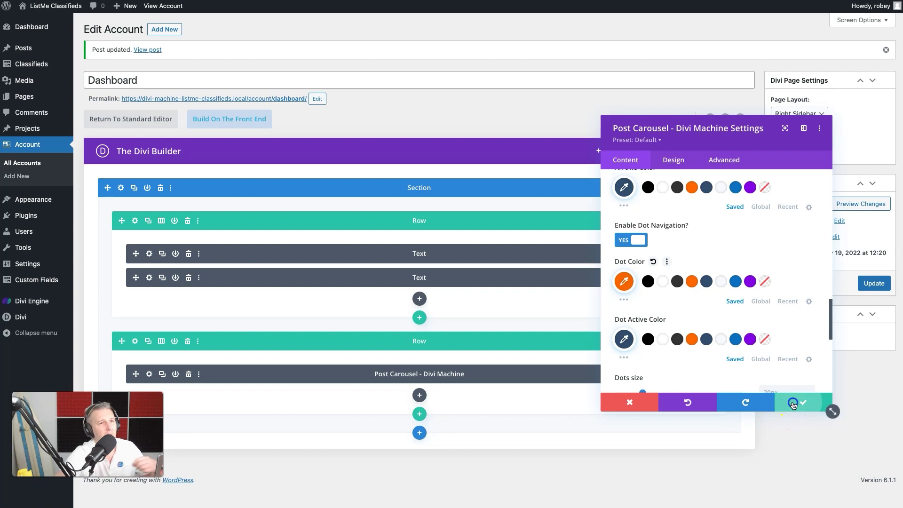
{"action": "left_click", "coordinate": [870, 285]}
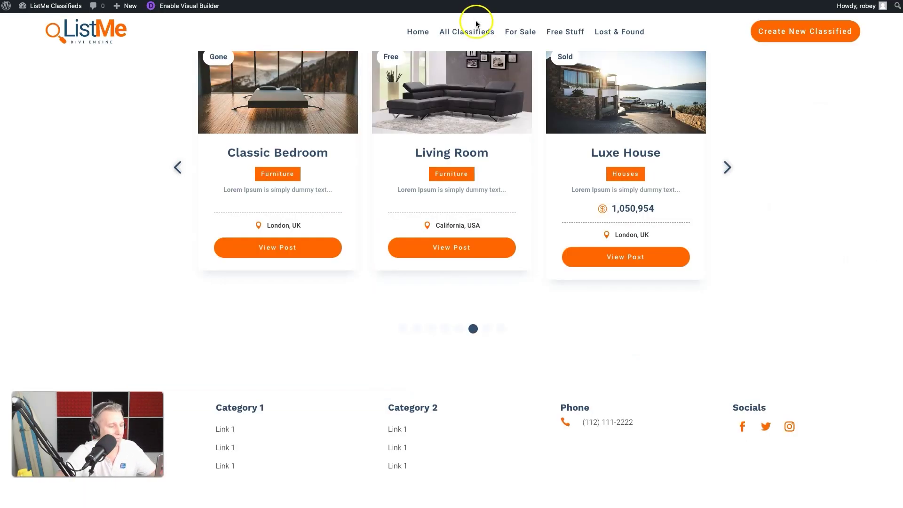
Cycle the live carousel to its last slide with dots and next arrow, checking the orange dots
{"action": "scroll", "coordinate": [433, 179], "scroll_direction": "up", "scroll_amount": 2}
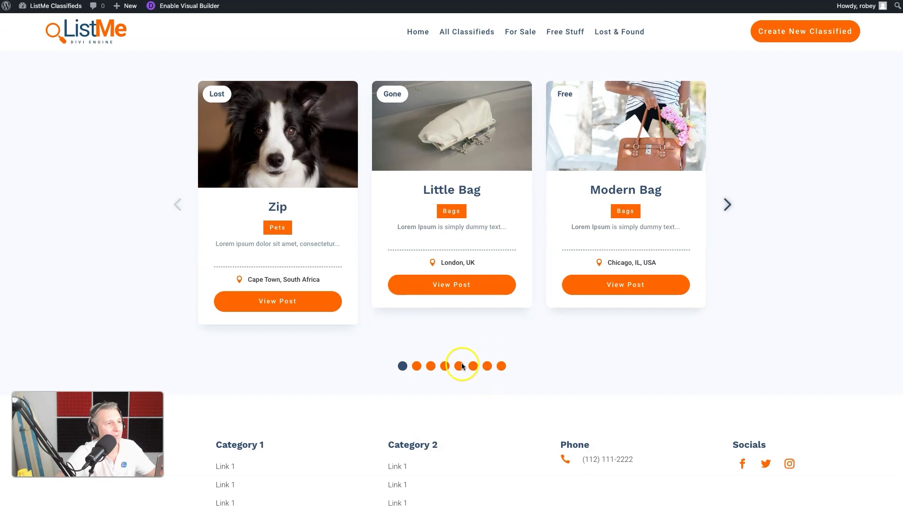
{"action": "left_click", "coordinate": [459, 366]}
{"action": "left_click", "coordinate": [444, 365]}
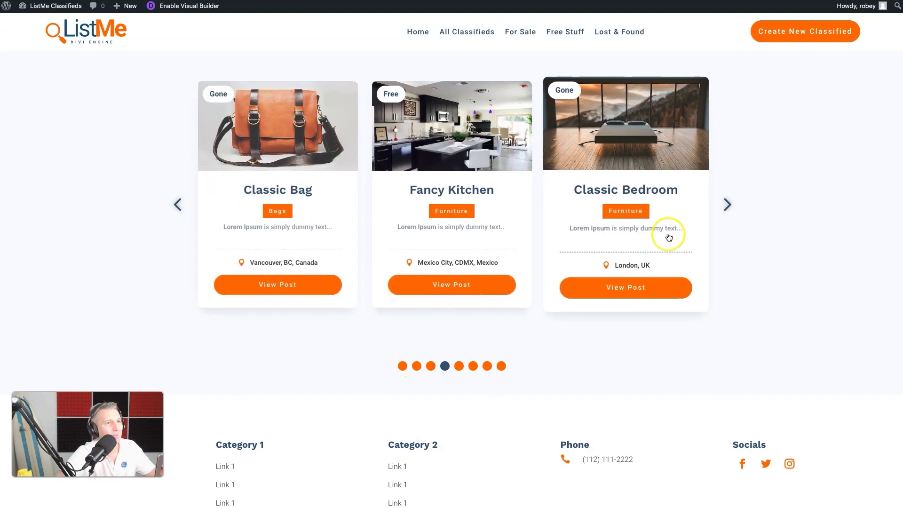
{"action": "left_click", "coordinate": [726, 204]}
{"action": "left_click", "coordinate": [727, 205]}
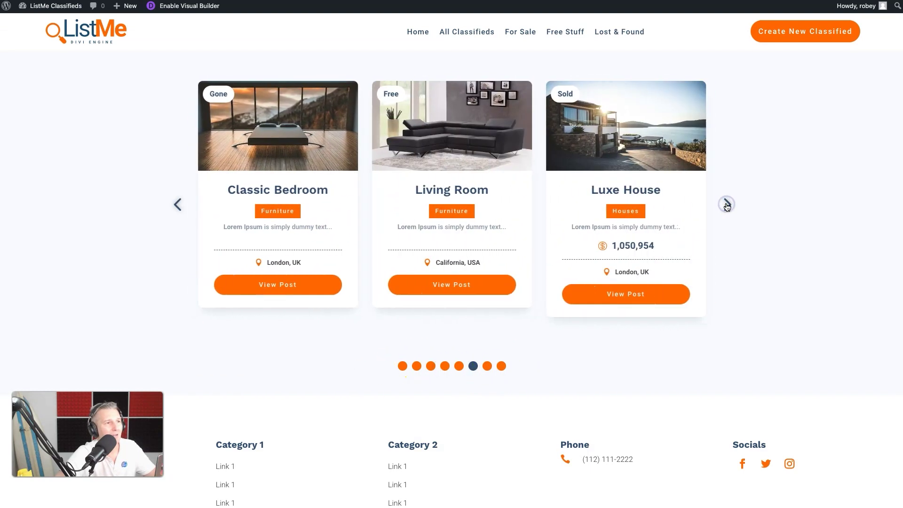
{"action": "left_click", "coordinate": [727, 205]}
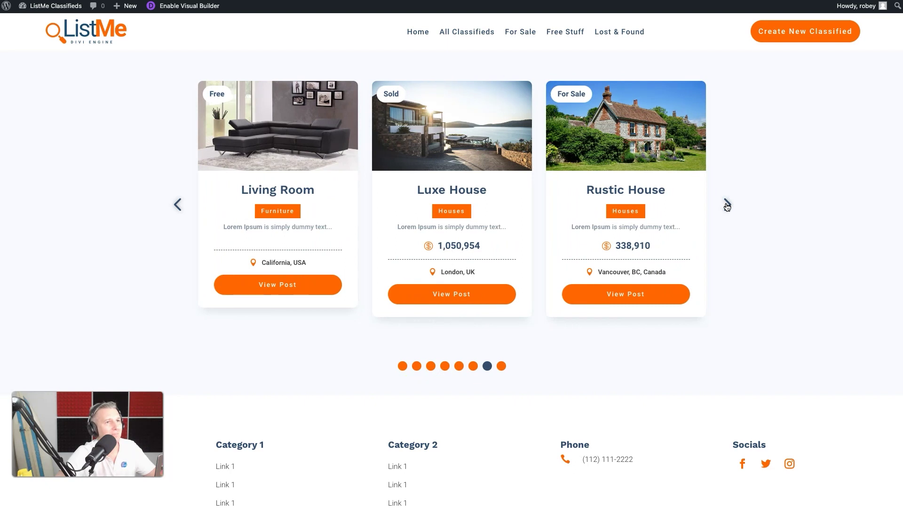
{"action": "left_click", "coordinate": [727, 205]}
{"action": "scroll", "coordinate": [435, 232], "scroll_direction": "up", "scroll_amount": 2}
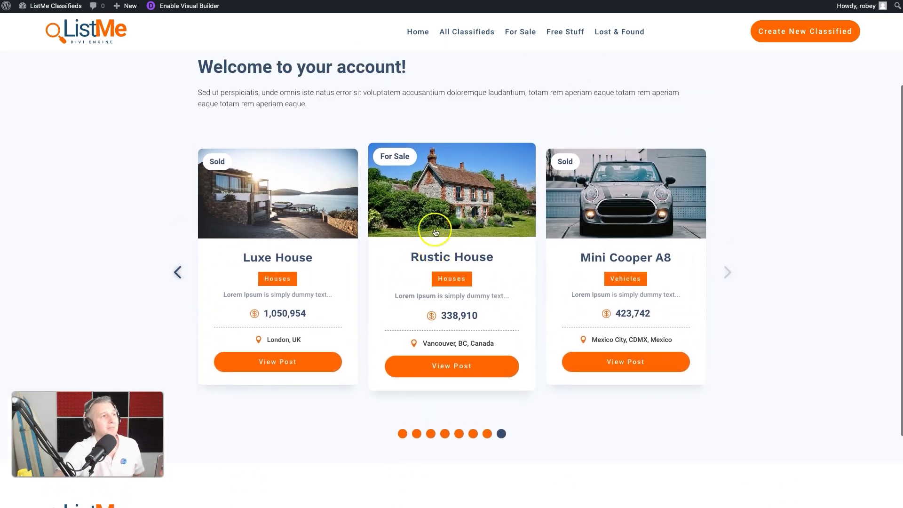
{"action": "scroll", "coordinate": [435, 232], "scroll_direction": "up", "scroll_amount": 2}
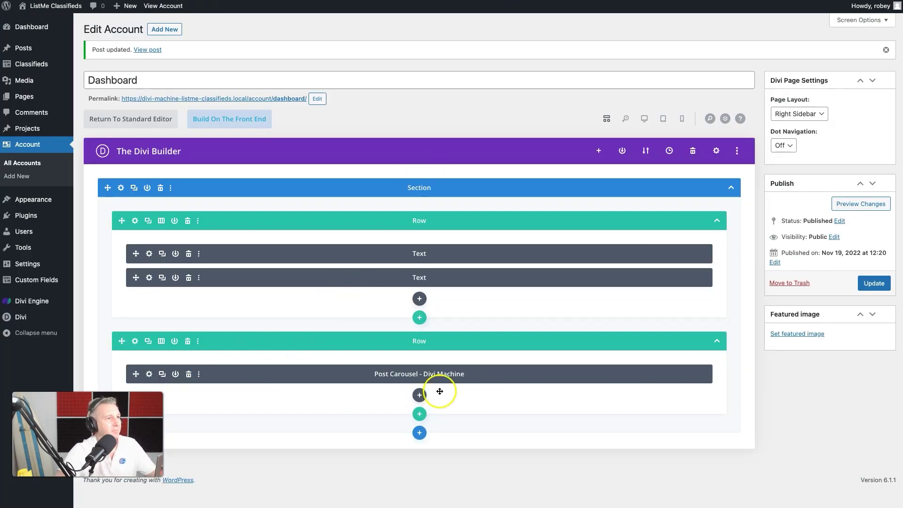
Duplicate the welcome Text module above the Post Carousel and label the original 'Welcome Heading'
{"action": "left_click", "coordinate": [162, 253]}
{"action": "left_click_drag", "start_coordinate": [134, 301], "coordinate": [135, 378]}
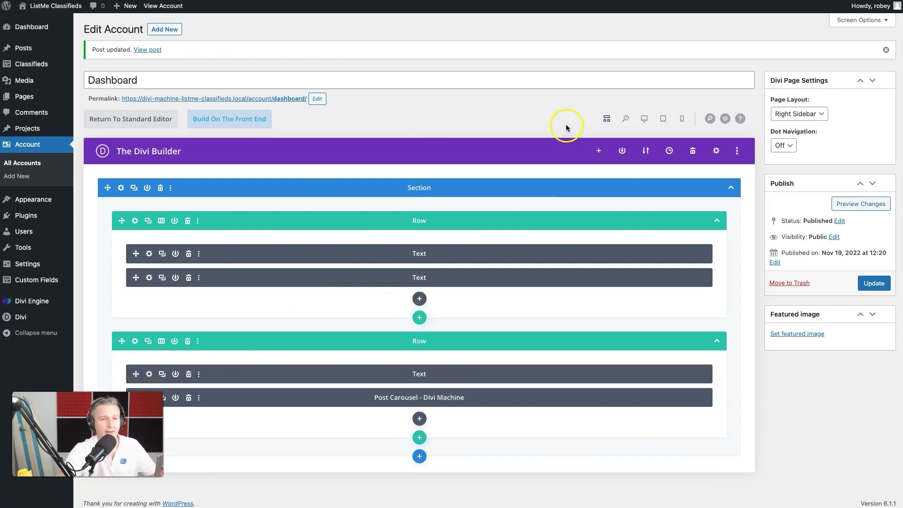
{"action": "left_click", "coordinate": [149, 253]}
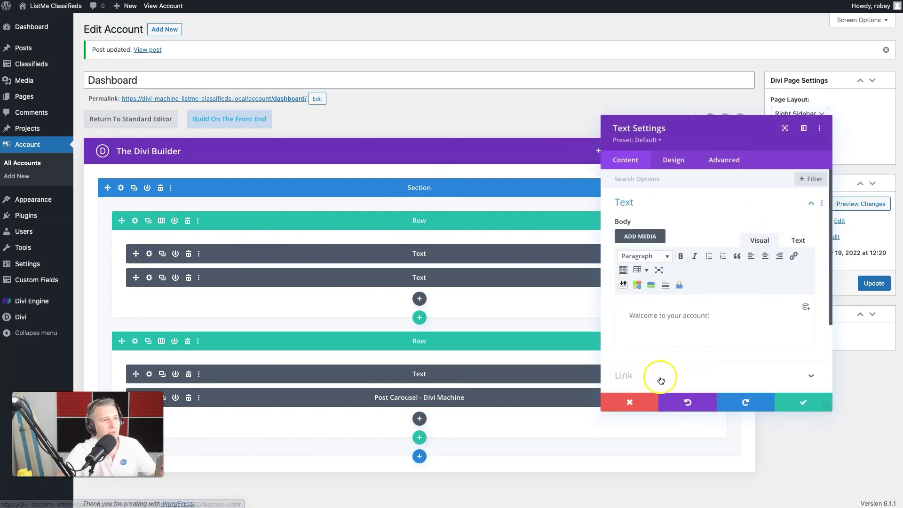
{"action": "scroll", "coordinate": [656, 381], "scroll_direction": "down", "scroll_amount": 5}
{"action": "left_click", "coordinate": [663, 345]}
{"action": "left_click", "coordinate": [642, 329]}
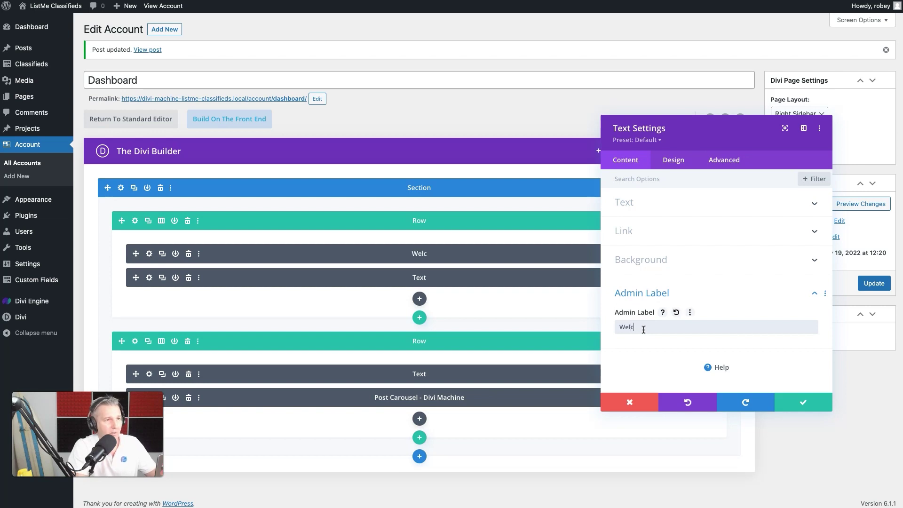
{"action": "left_click", "coordinate": [789, 385]}
{"action": "left_click", "coordinate": [795, 398]}
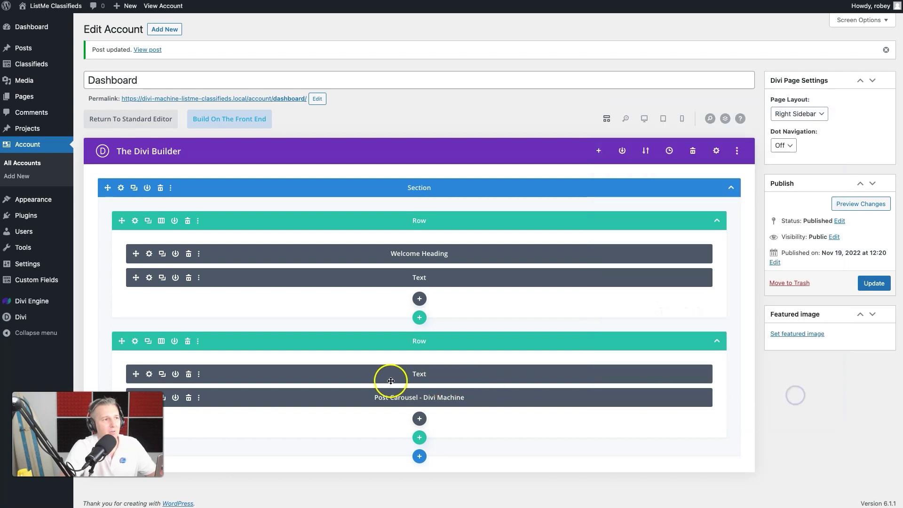
Label the copied heading 'Recent Heading' and switch to the desktop preview
{"action": "left_click", "coordinate": [138, 373]}
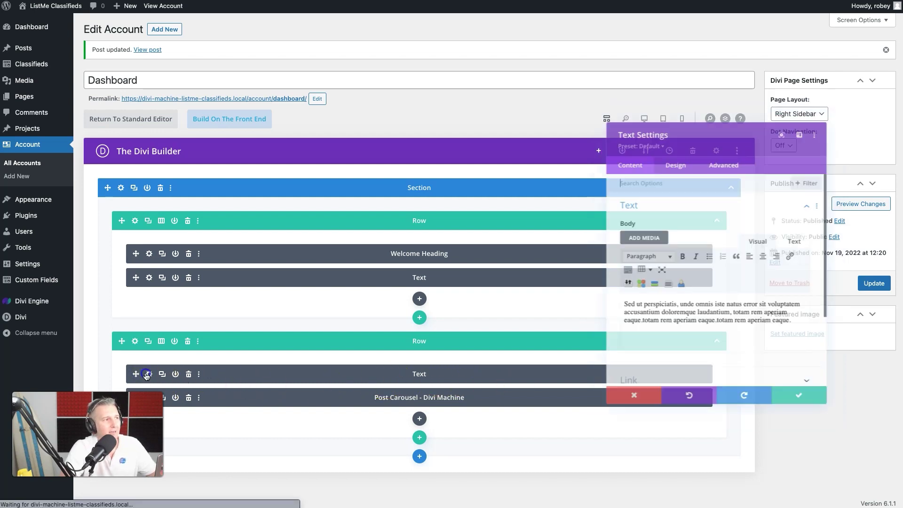
{"action": "scroll", "coordinate": [817, 303], "scroll_direction": "down", "scroll_amount": 3}
{"action": "left_click", "coordinate": [730, 345]}
{"action": "left_click", "coordinate": [674, 328]}
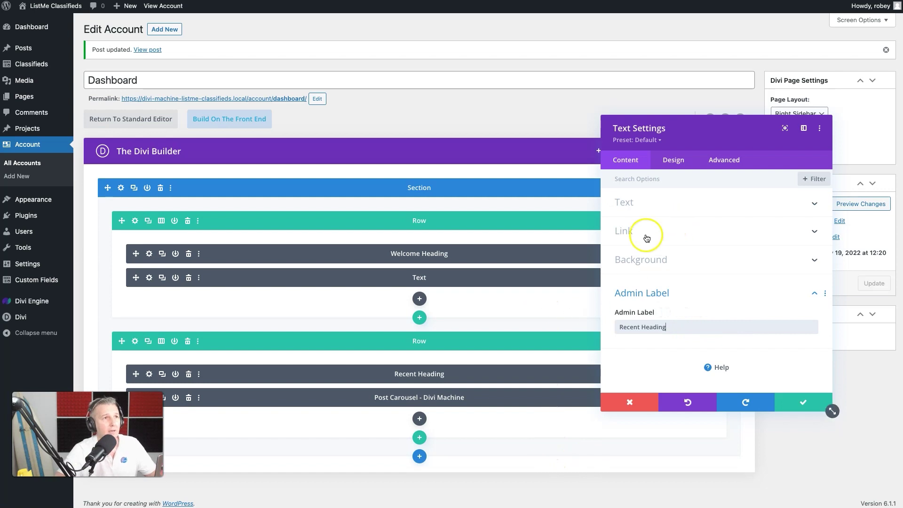
{"action": "left_click_drag", "start_coordinate": [732, 123], "coordinate": [774, 114]}
{"action": "left_click", "coordinate": [644, 118]}
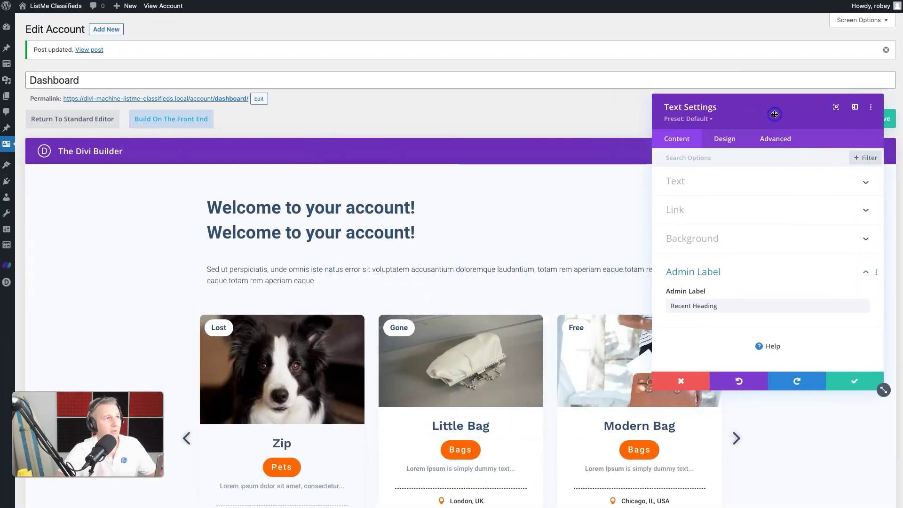
Move the copied heading below the welcome paragraph and make it read 'Your recent classifieds...'
{"action": "left_click", "coordinate": [849, 378]}
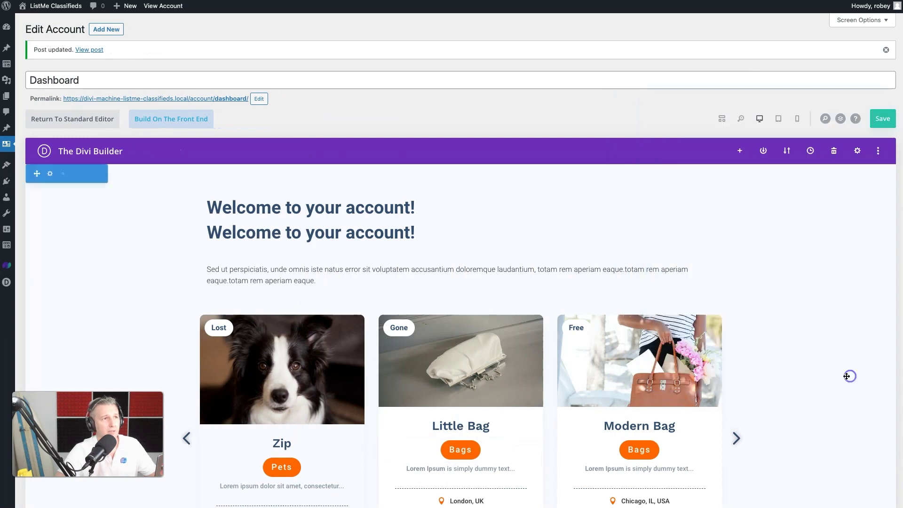
{"action": "left_click_drag", "start_coordinate": [399, 225], "coordinate": [285, 350]}
{"action": "left_click", "coordinate": [446, 281]}
{"action": "triple_click", "coordinate": [707, 291]}
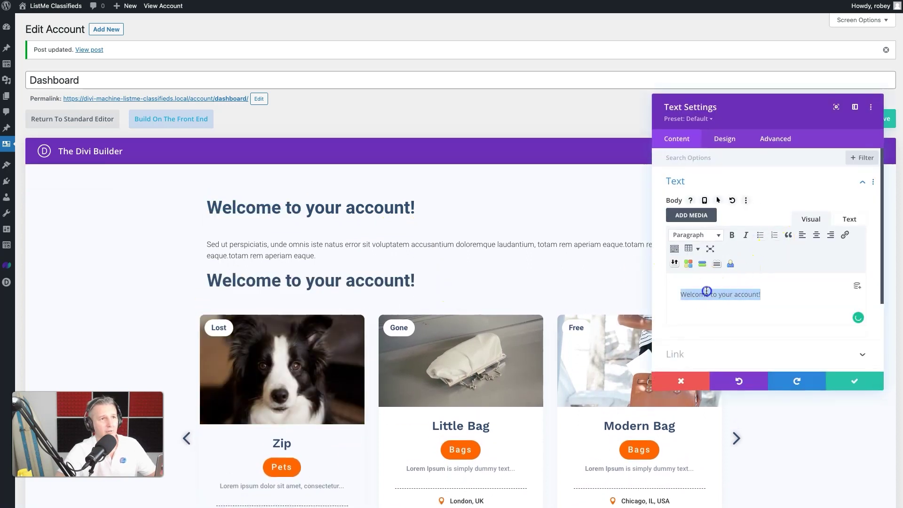
{"action": "type", "text": "Your"}
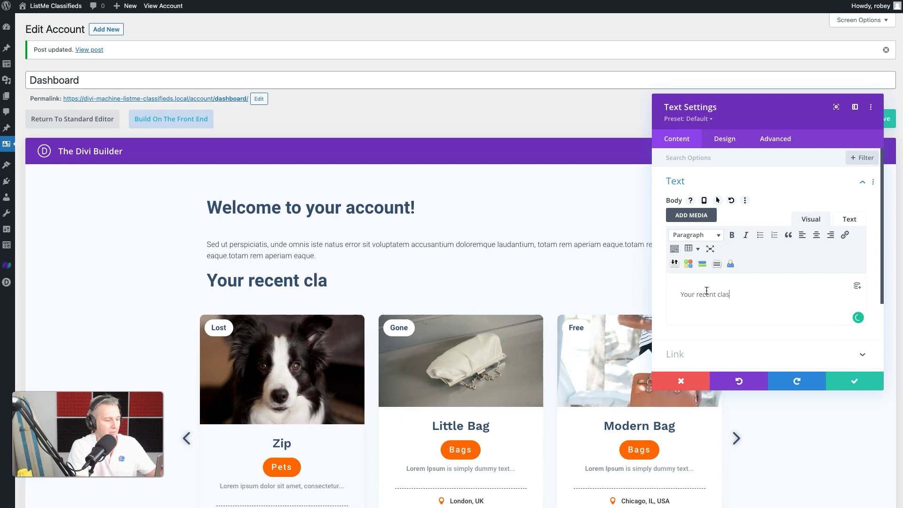
{"action": "type", "text": "recent classifieds"}
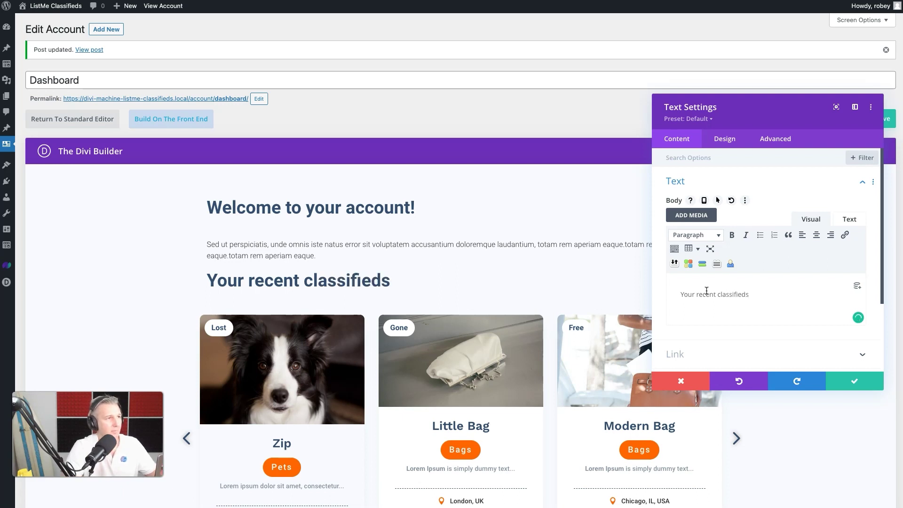
{"action": "type", "text": "..."}
{"action": "left_click", "coordinate": [854, 381]}
{"action": "scroll", "coordinate": [687, 216], "scroll_direction": "up", "scroll_amount": 4}
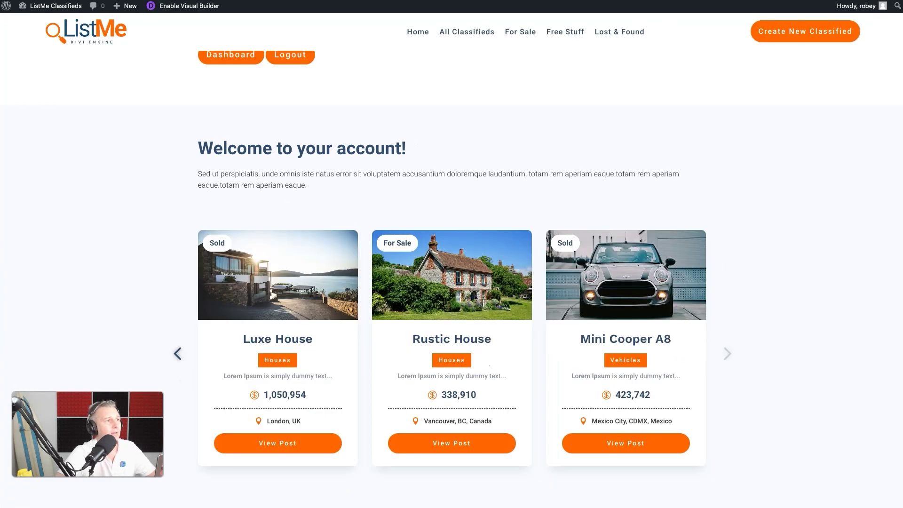
Reload the live page and advance the classifieds carousel by one card
{"action": "scroll", "coordinate": [407, 179], "scroll_direction": "up", "scroll_amount": 2}
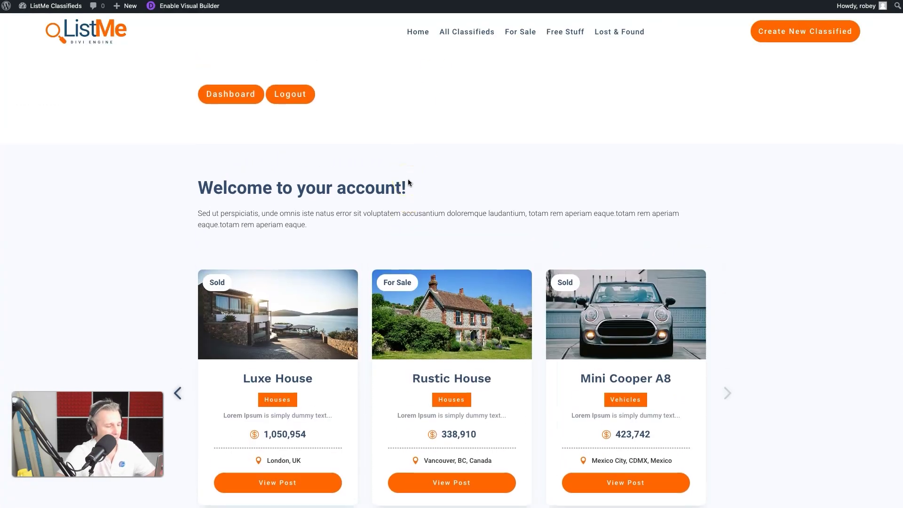
{"action": "key", "text": "super+r"}
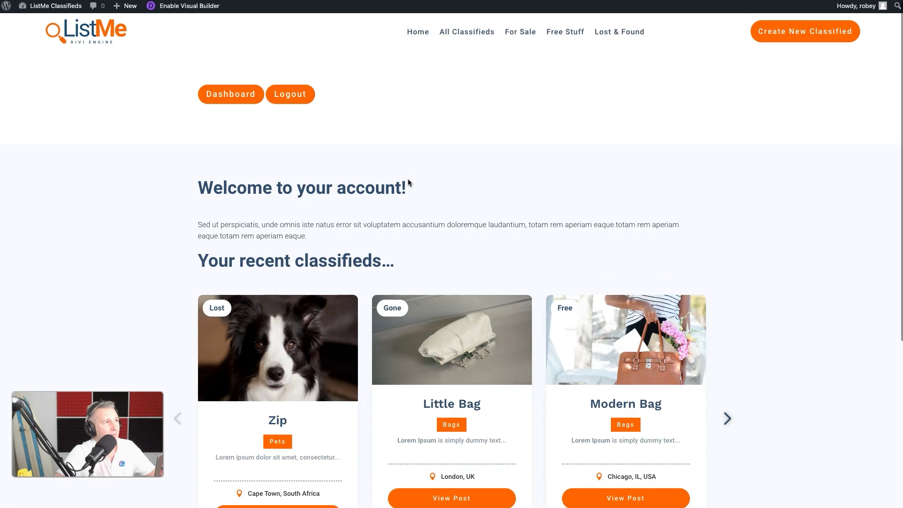
{"action": "scroll", "coordinate": [374, 339], "scroll_direction": "down", "scroll_amount": 4}
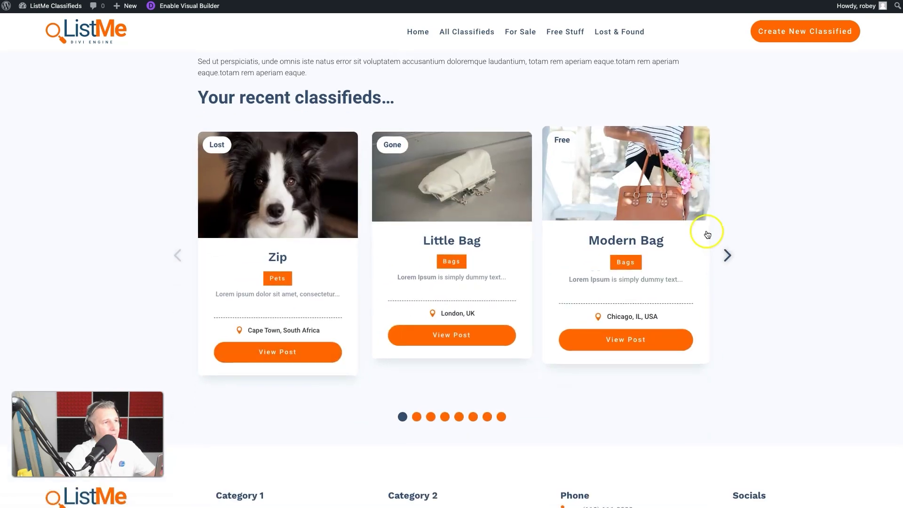
{"action": "left_click", "coordinate": [725, 254]}
{"action": "scroll", "coordinate": [727, 253], "scroll_direction": "up", "scroll_amount": 3}
{"action": "scroll", "coordinate": [726, 253], "scroll_direction": "up", "scroll_amount": 2}
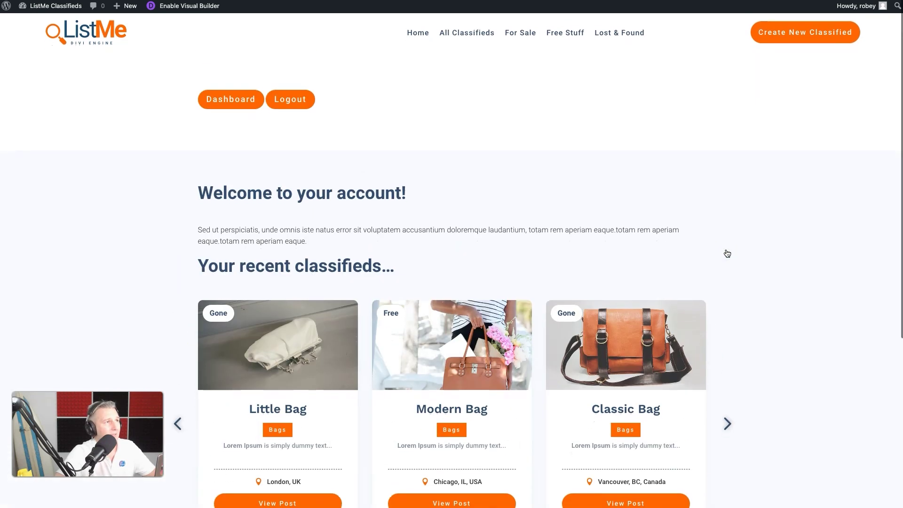
Select the 'Welcome to your account!' heading text, then clear the selection
{"action": "left_click", "coordinate": [209, 194]}
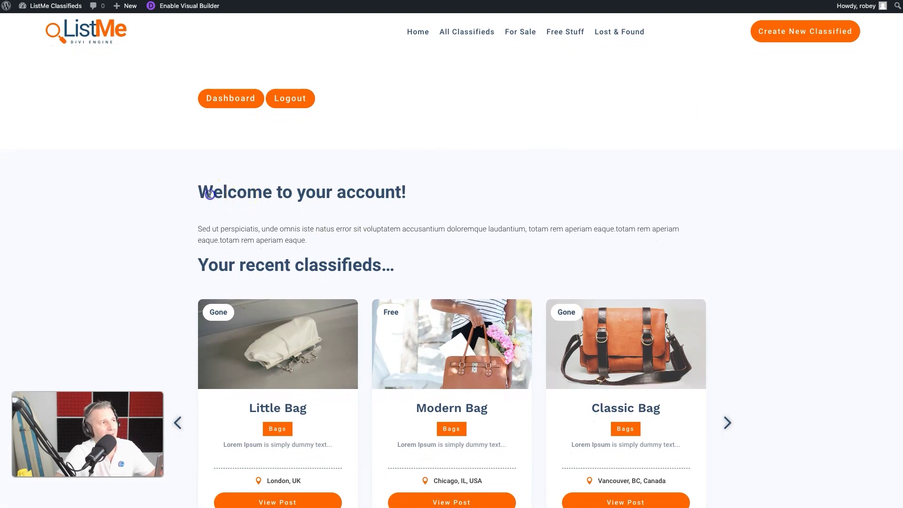
{"action": "left_click_drag", "start_coordinate": [201, 190], "coordinate": [440, 189]}
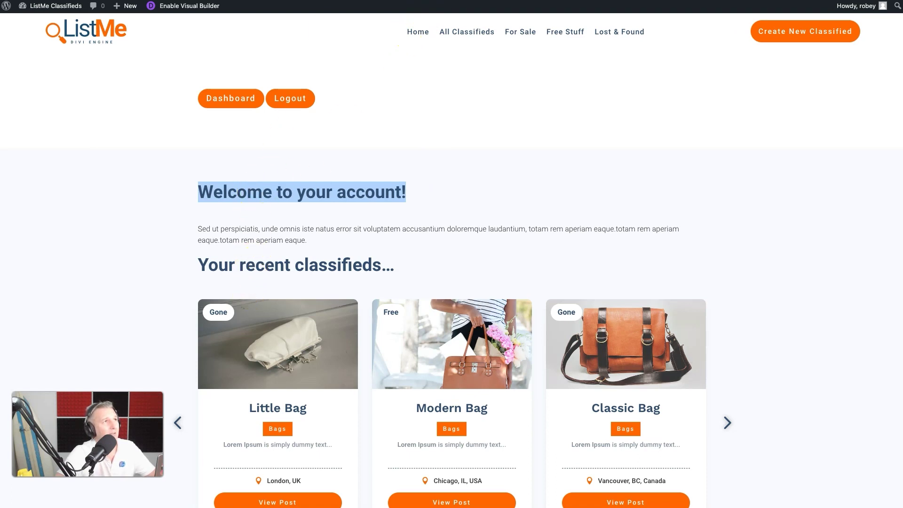
{"action": "left_click", "coordinate": [255, 192]}
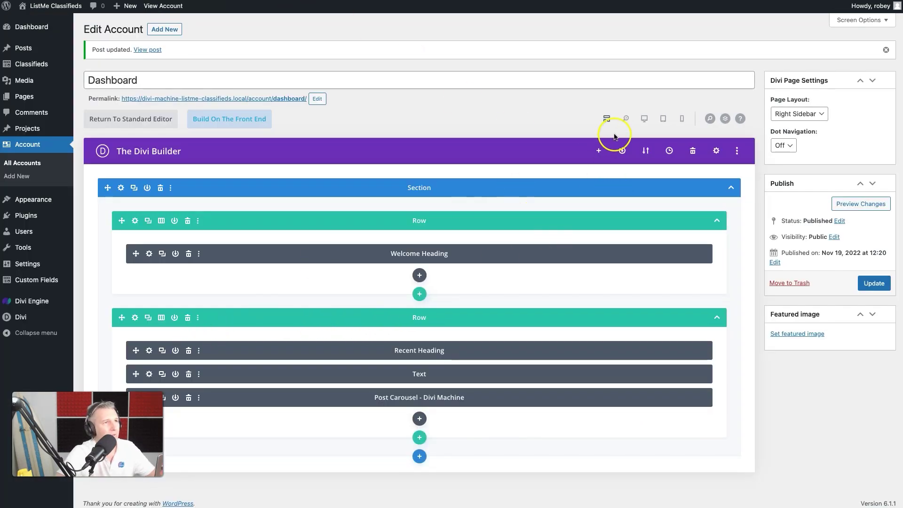
Set the 'Welcome to your account!' heading to Ultra Bold weight and 48px text size
{"action": "left_click", "coordinate": [644, 118]}
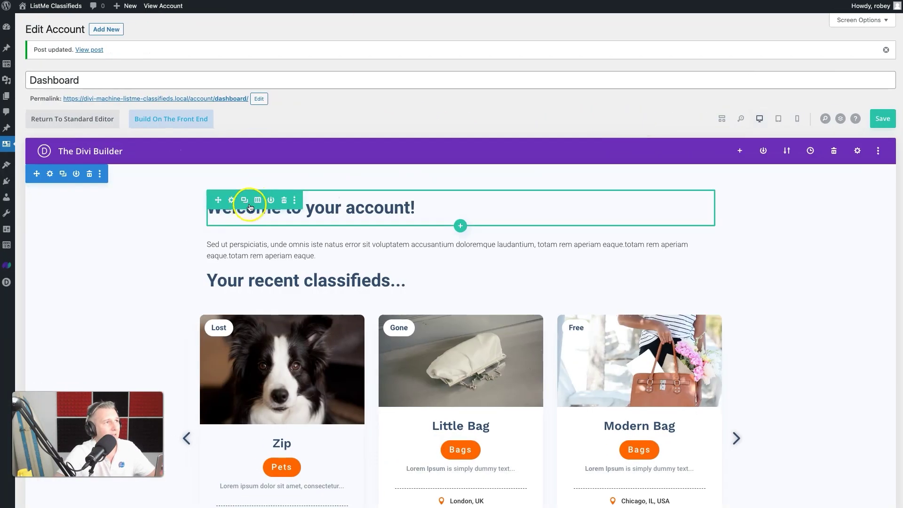
{"action": "left_click", "coordinate": [444, 207]}
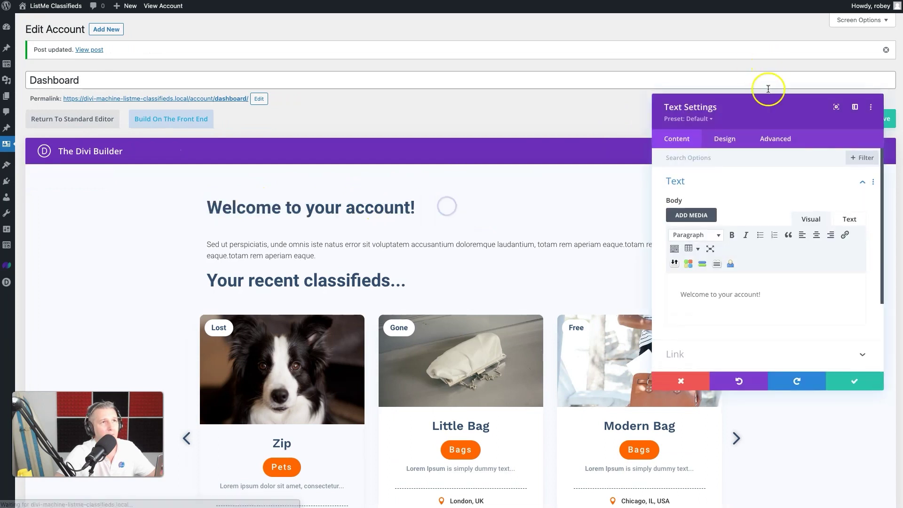
{"action": "left_click", "coordinate": [728, 143]}
{"action": "left_click", "coordinate": [698, 183]}
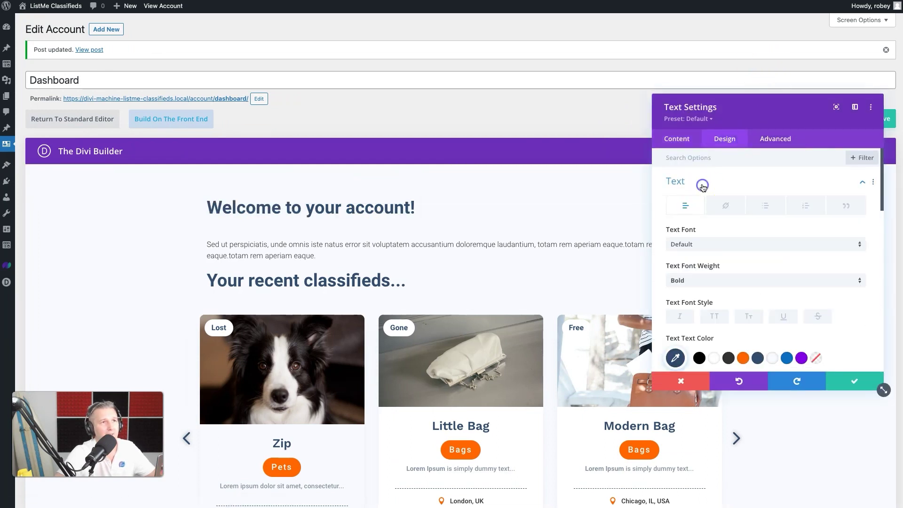
{"action": "left_click", "coordinate": [734, 280]}
{"action": "left_click", "coordinate": [720, 352]}
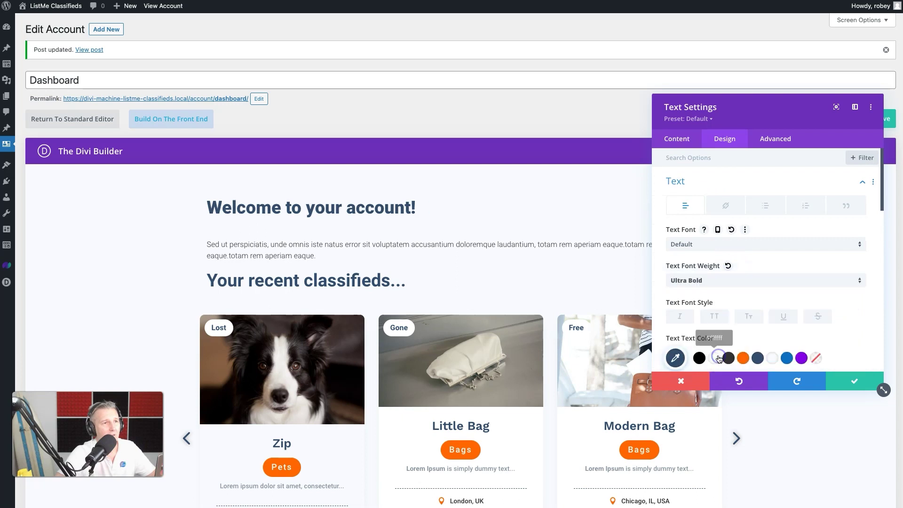
{"action": "scroll", "coordinate": [798, 301], "scroll_direction": "down", "scroll_amount": 3}
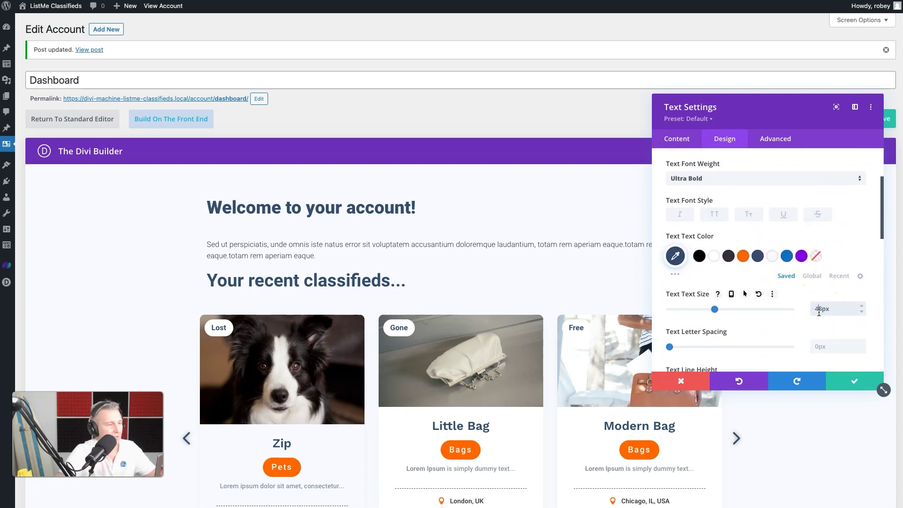
{"action": "type", "text": "48"}
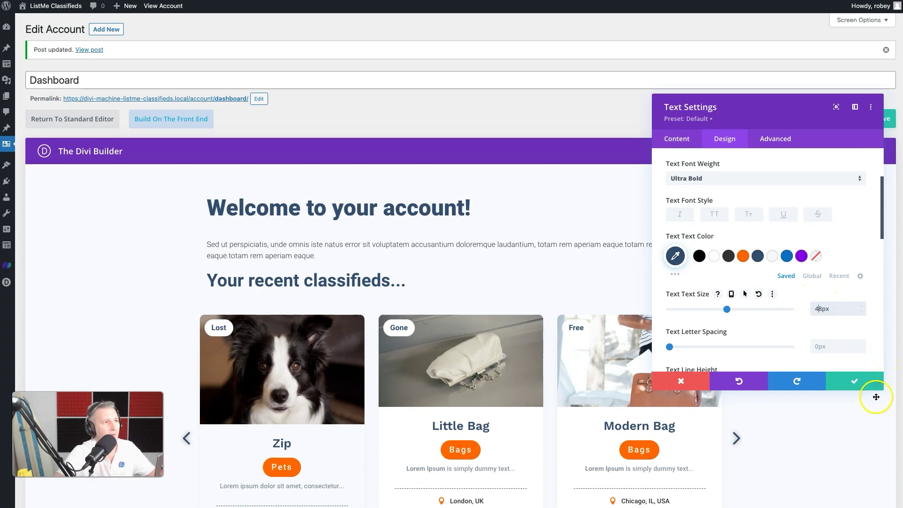
Save the ultra bold, larger 'Welcome to your account!' heading styling and check the result
{"action": "left_click", "coordinate": [847, 388]}
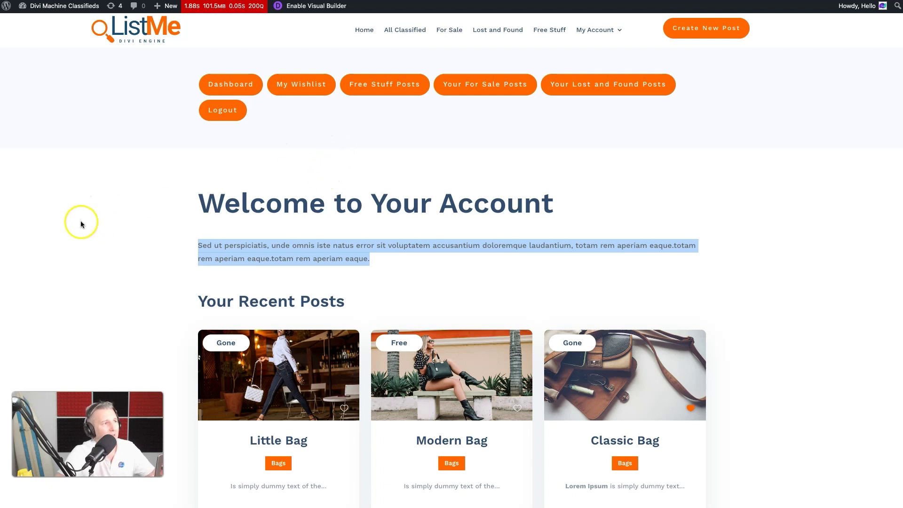
{"action": "scroll", "coordinate": [165, 228], "scroll_direction": "down", "scroll_amount": 15}
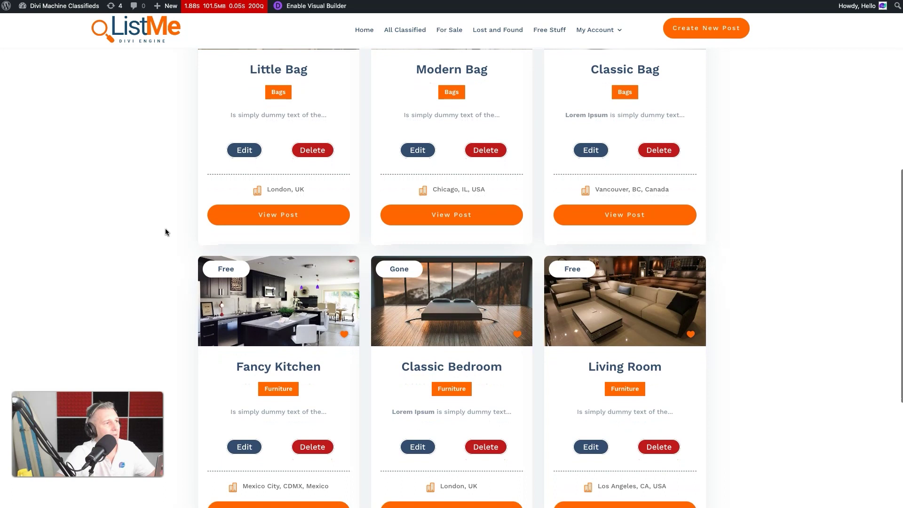
{"action": "scroll", "coordinate": [165, 228], "scroll_direction": "up", "scroll_amount": 15}
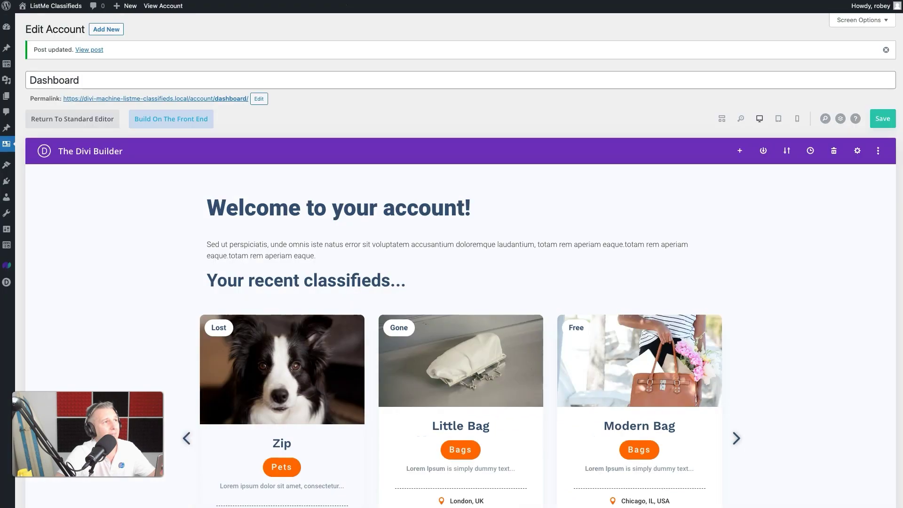
Set the Dashboard section background to white #ffffff and save the section settings
{"action": "mouse_move", "coordinate": [312, 307]}
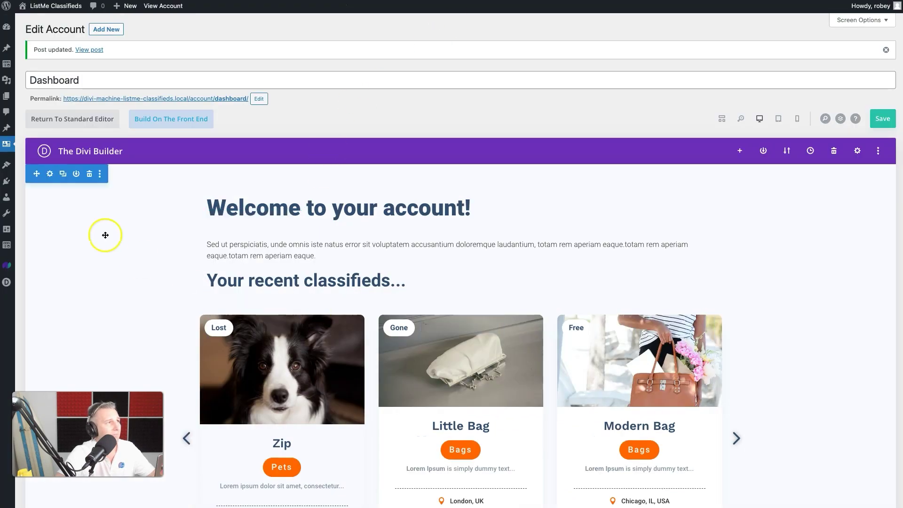
{"action": "left_click", "coordinate": [49, 174]}
{"action": "left_click", "coordinate": [695, 191]}
{"action": "left_click", "coordinate": [696, 211]}
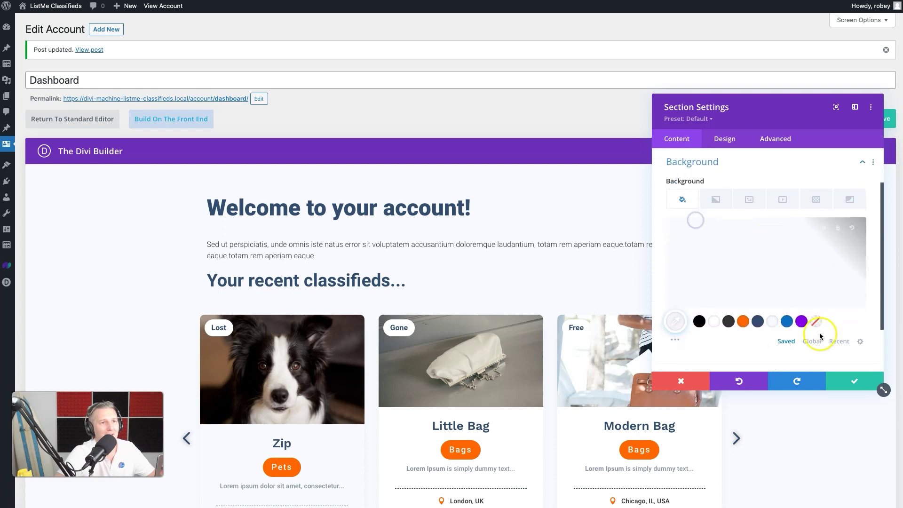
{"action": "left_click", "coordinate": [713, 321]}
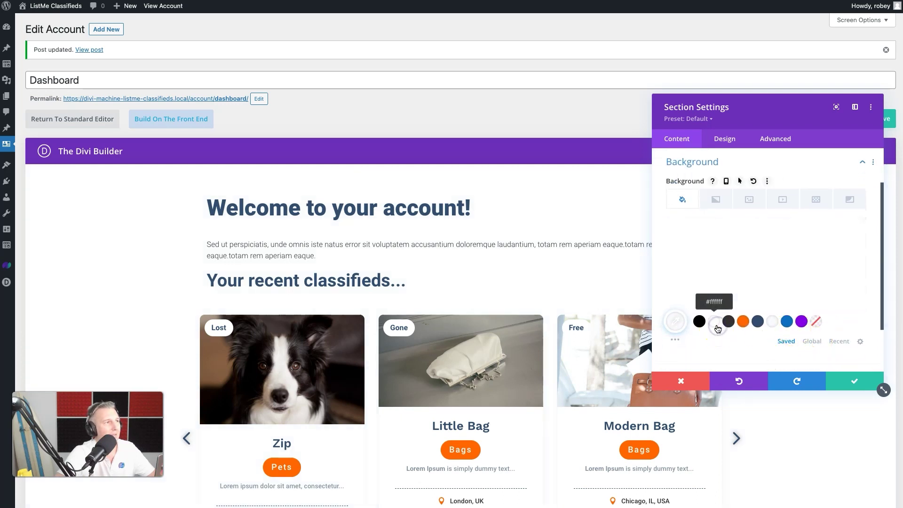
{"action": "scroll", "coordinate": [591, 363], "scroll_direction": "down", "scroll_amount": 4}
{"action": "scroll", "coordinate": [595, 366], "scroll_direction": "up", "scroll_amount": 4}
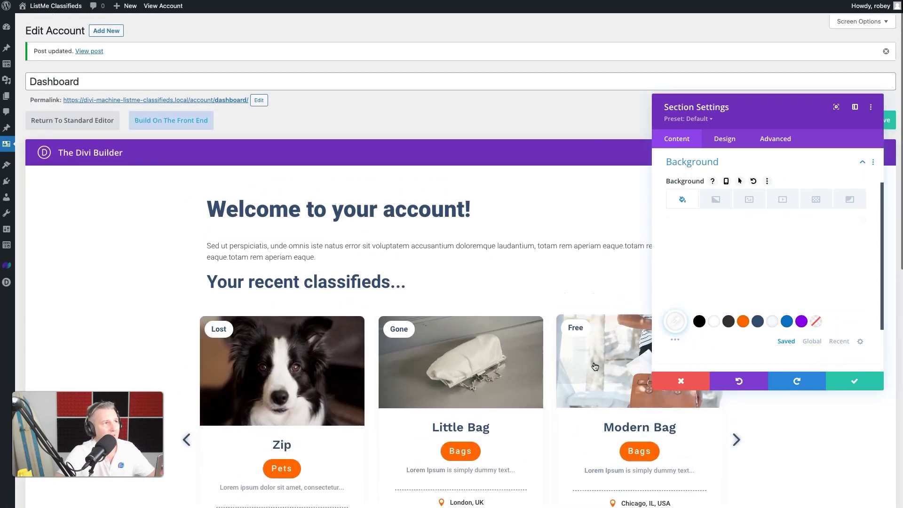
{"action": "left_click", "coordinate": [854, 381]}
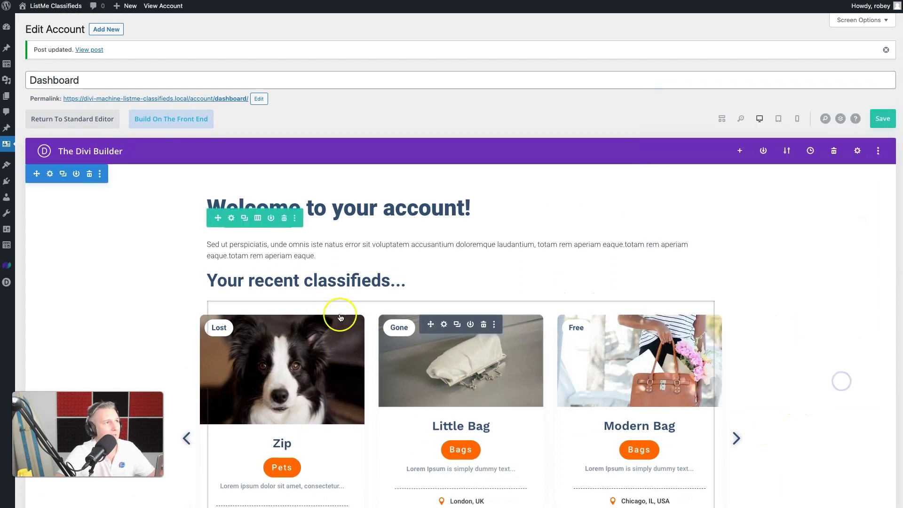
Inspect the carousel row settings without changes, then switch to the Wireframe layout view
{"action": "left_click", "coordinate": [231, 217]}
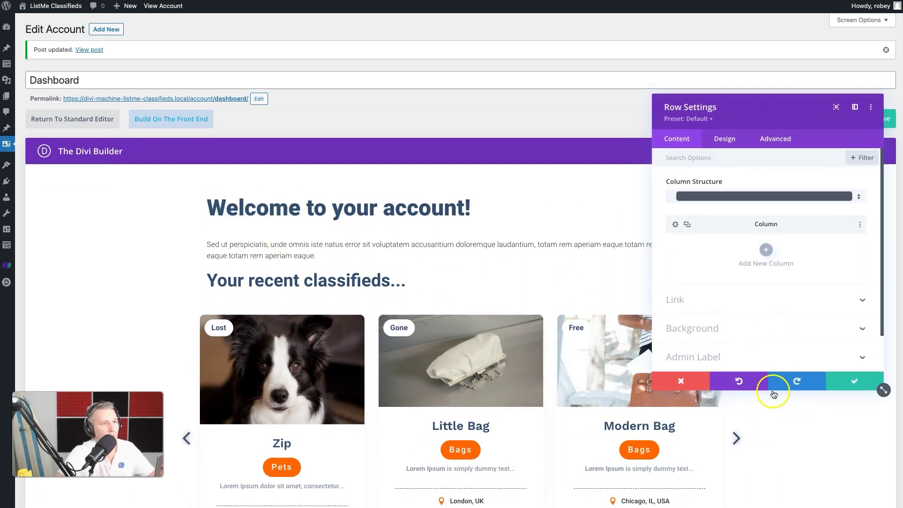
{"action": "left_click", "coordinate": [686, 382]}
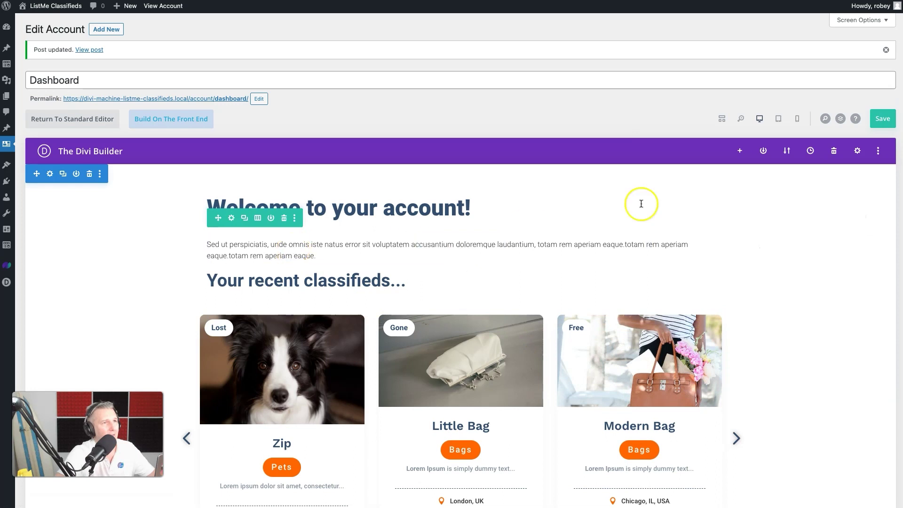
{"action": "left_click", "coordinate": [726, 118]}
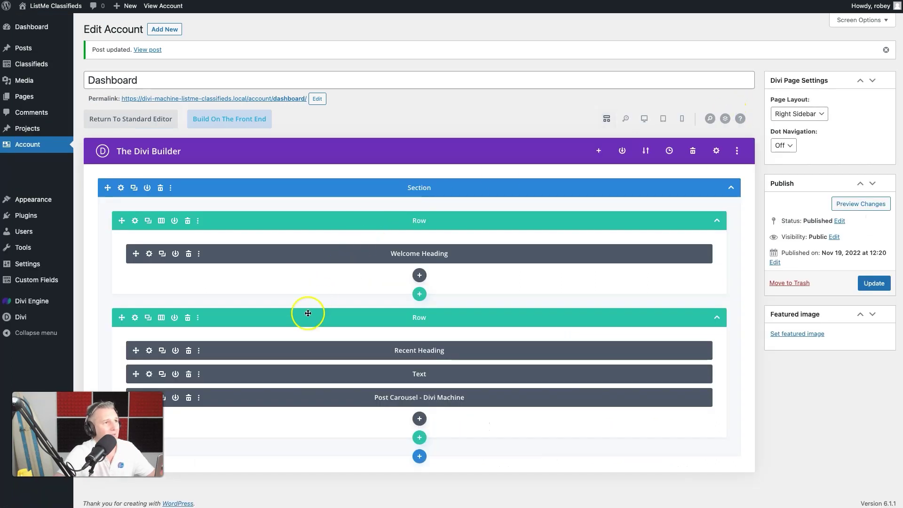
Rename the welcome paragraph module to 'Welcome text' and move it under Welcome Heading
{"action": "left_click_drag", "start_coordinate": [139, 375], "coordinate": [202, 365]}
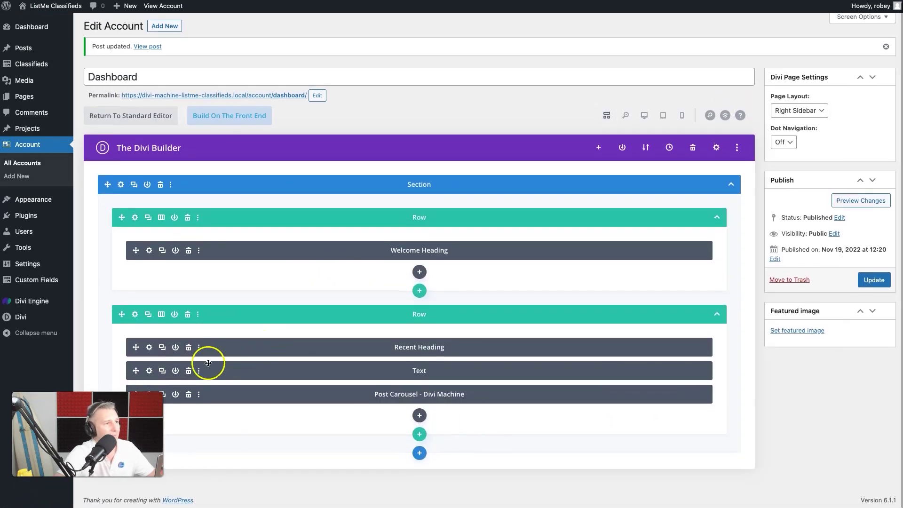
{"action": "left_click", "coordinate": [149, 348]}
{"action": "scroll", "coordinate": [778, 341], "scroll_direction": "down", "scroll_amount": 5}
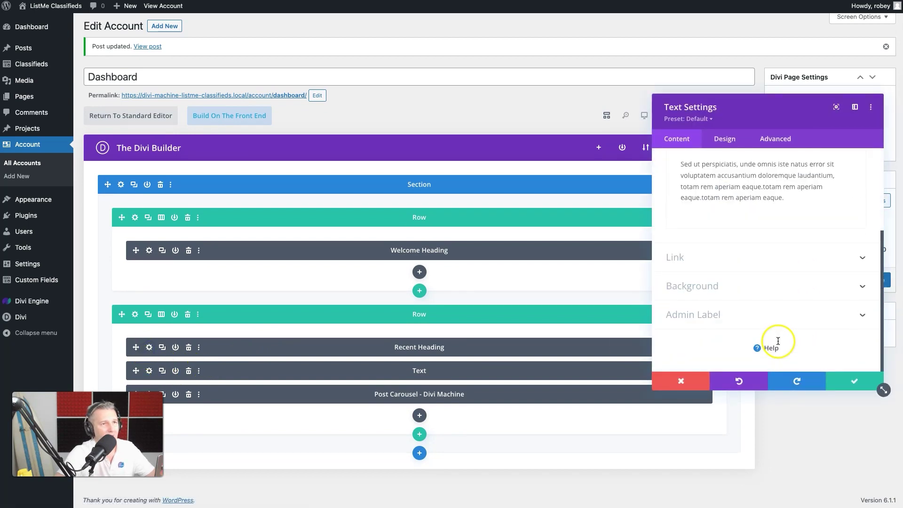
{"action": "left_click", "coordinate": [742, 306]}
{"action": "triple_click", "coordinate": [727, 306]}
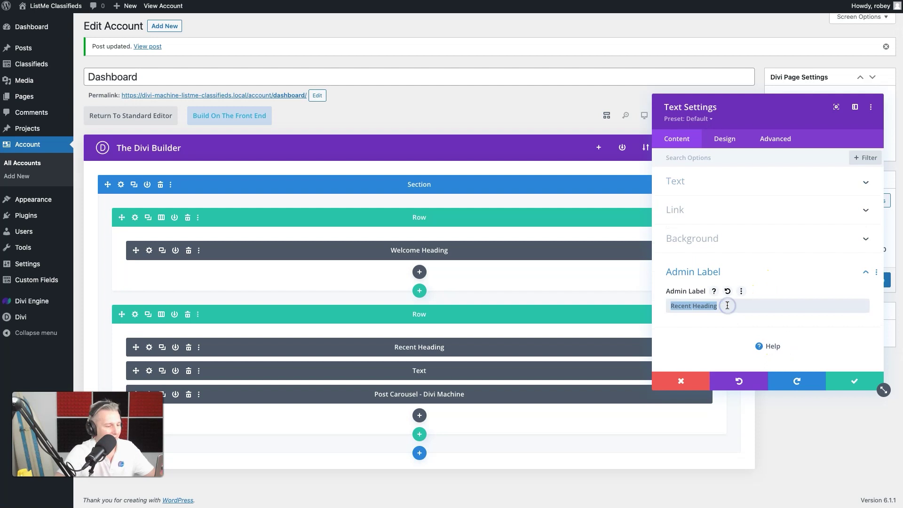
{"action": "type", "text": "Welcome text"}
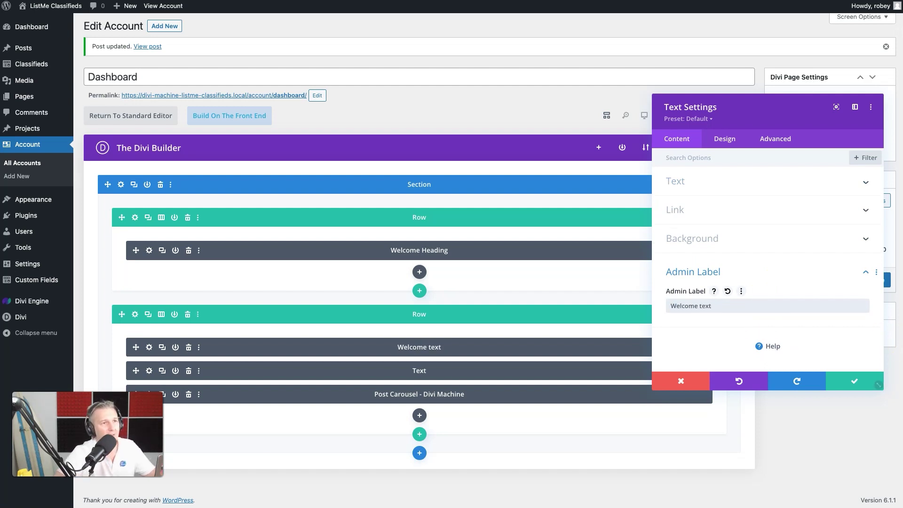
{"action": "left_click", "coordinate": [852, 378]}
{"action": "left_click_drag", "start_coordinate": [132, 344], "coordinate": [151, 260]}
Label the remaining Text module 'Recent Heading' and update the Dashboard page
{"action": "left_click", "coordinate": [148, 371]}
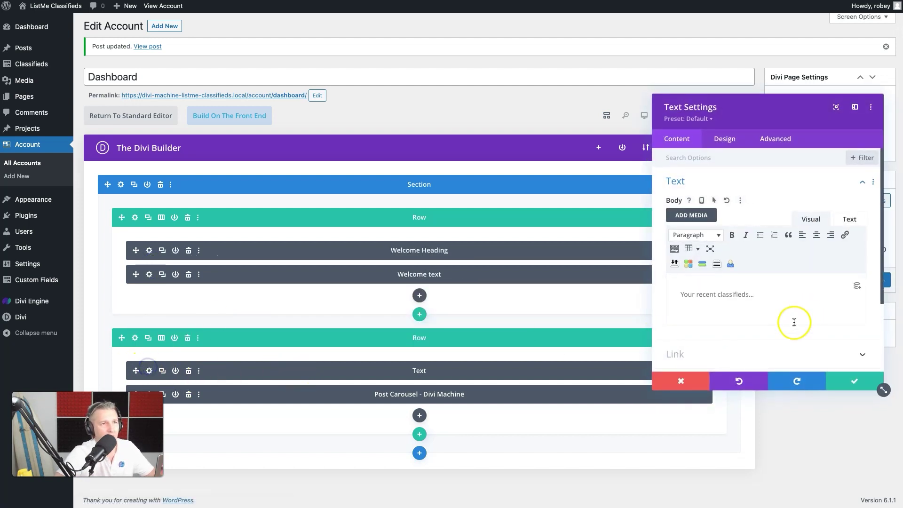
{"action": "scroll", "coordinate": [794, 322], "scroll_direction": "down", "scroll_amount": 3}
{"action": "left_click", "coordinate": [778, 319]}
{"action": "left_click", "coordinate": [722, 307]}
{"action": "type", "text": "Recent Heading"}
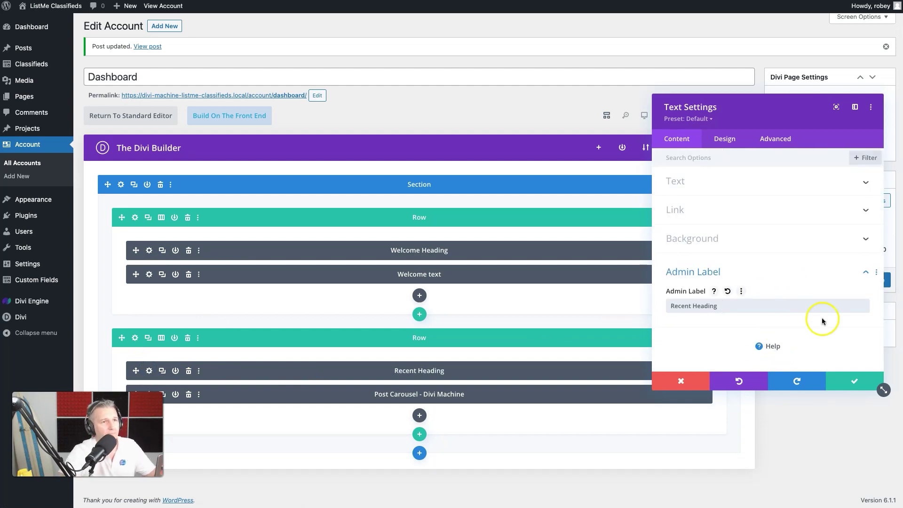
{"action": "left_click", "coordinate": [850, 378]}
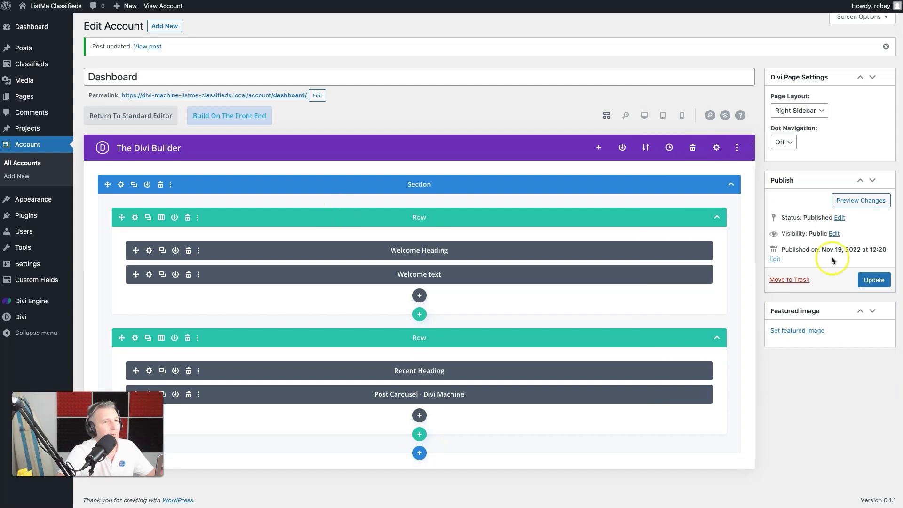
{"action": "left_click", "coordinate": [868, 279]}
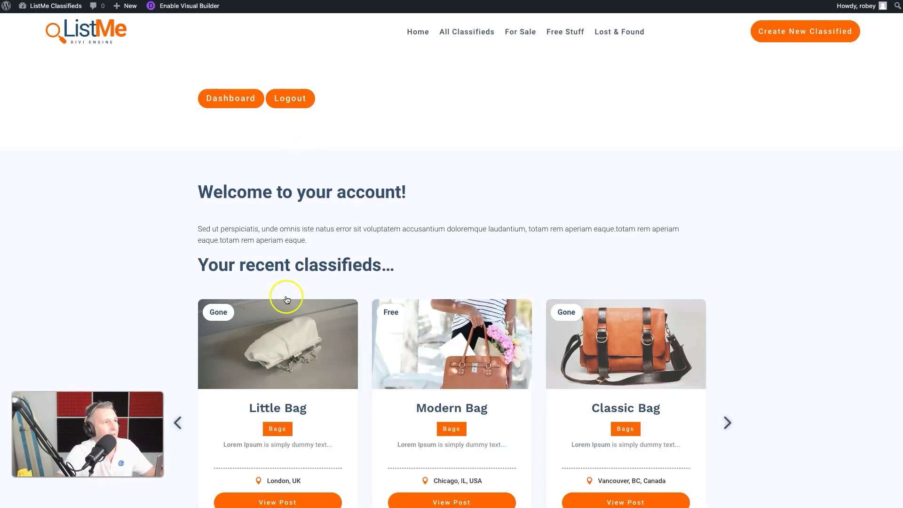
Reload the live Dashboard page to check the changes, then update the page again
{"action": "key", "text": "super+r"}
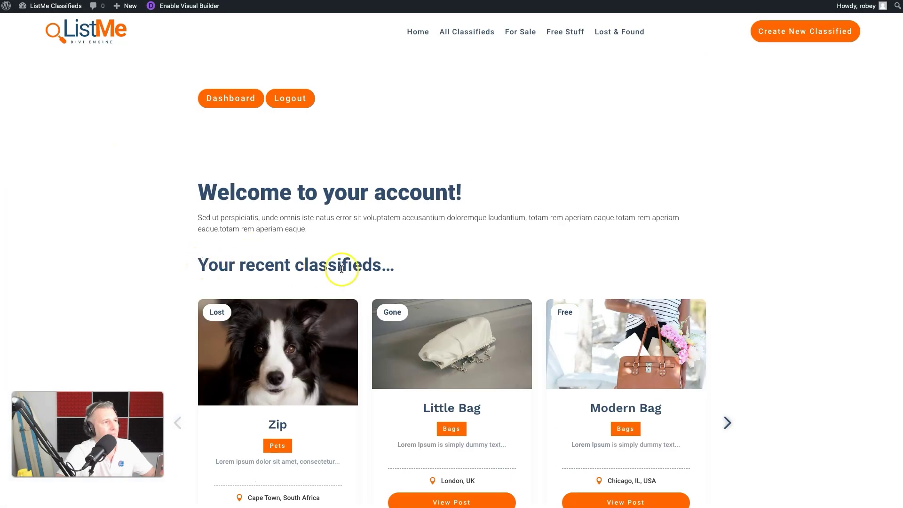
{"action": "scroll", "coordinate": [341, 268], "scroll_direction": "down", "scroll_amount": 3}
{"action": "scroll", "coordinate": [342, 272], "scroll_direction": "up", "scroll_amount": 3}
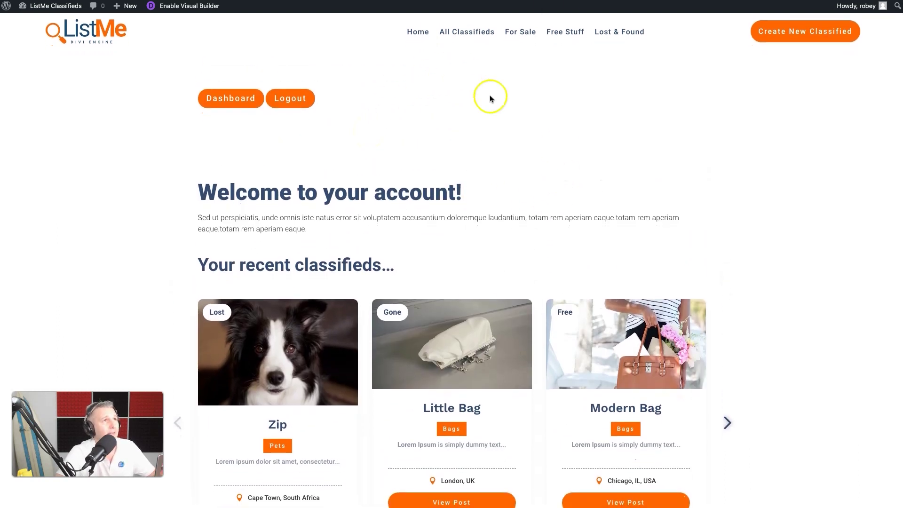
{"action": "scroll", "coordinate": [469, 320], "scroll_direction": "down", "scroll_amount": 5}
{"action": "scroll", "coordinate": [469, 319], "scroll_direction": "up", "scroll_amount": 5}
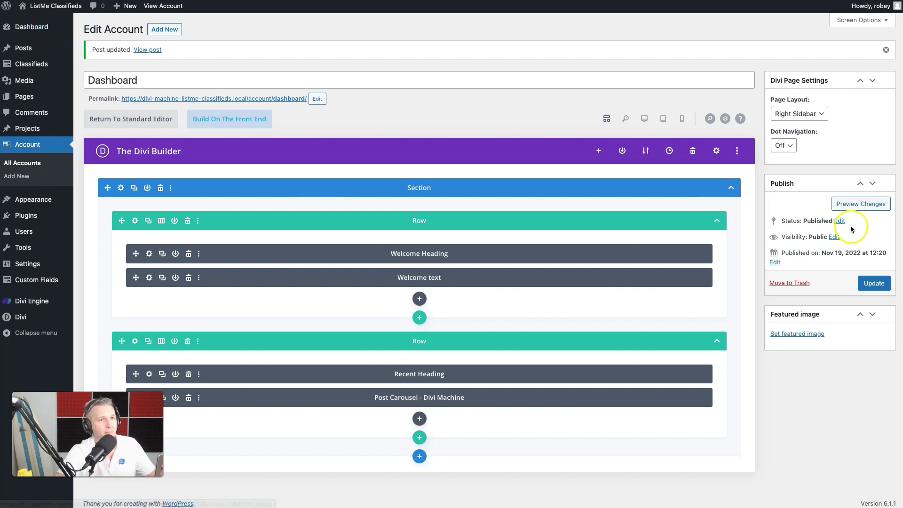
{"action": "left_click", "coordinate": [866, 282]}
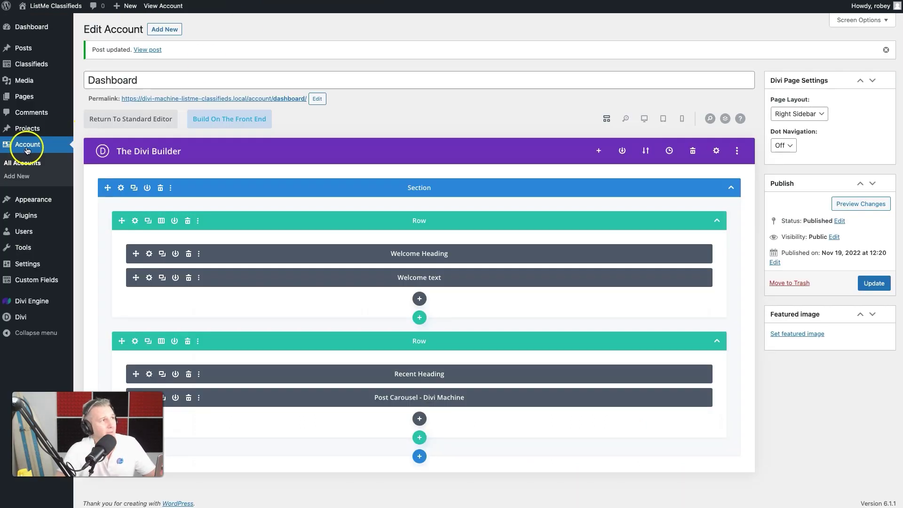
Open the Navigation account page in Divi Builder and inspect its button module settings
{"action": "left_click", "coordinate": [27, 149]}
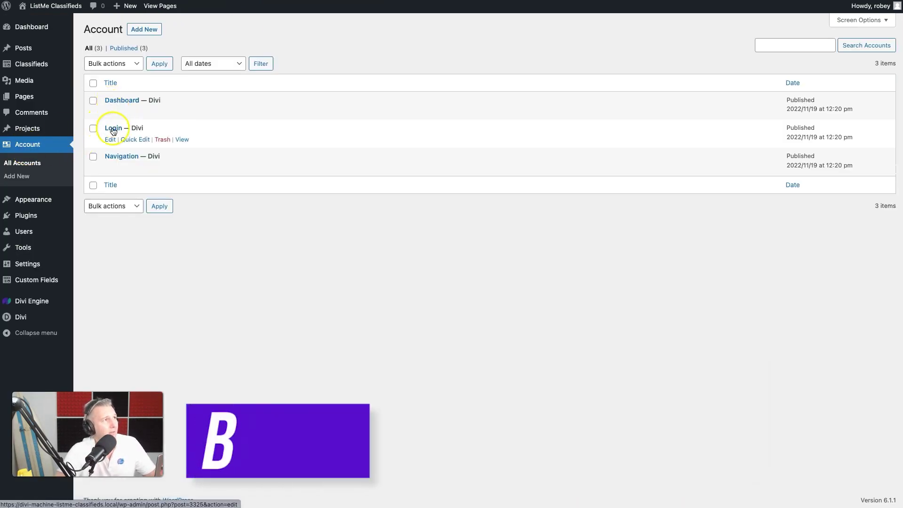
{"action": "left_click", "coordinate": [111, 168]}
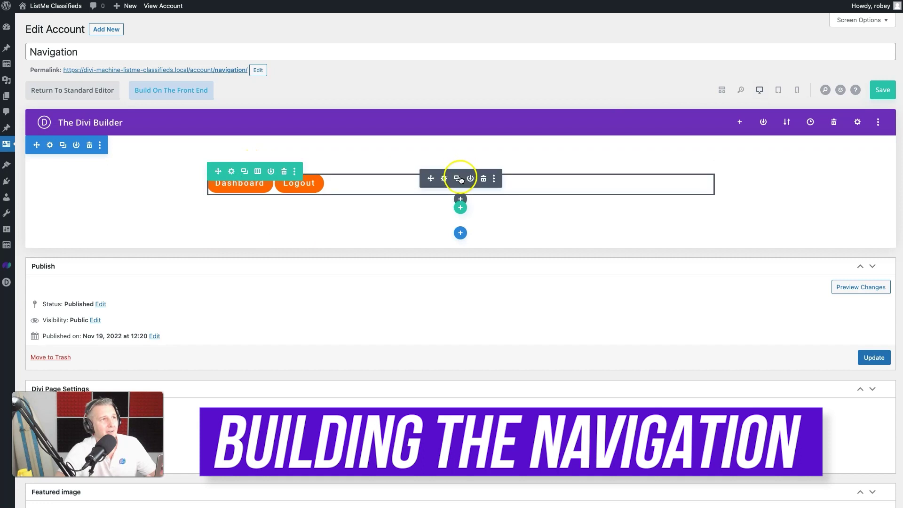
{"action": "left_click", "coordinate": [443, 178]}
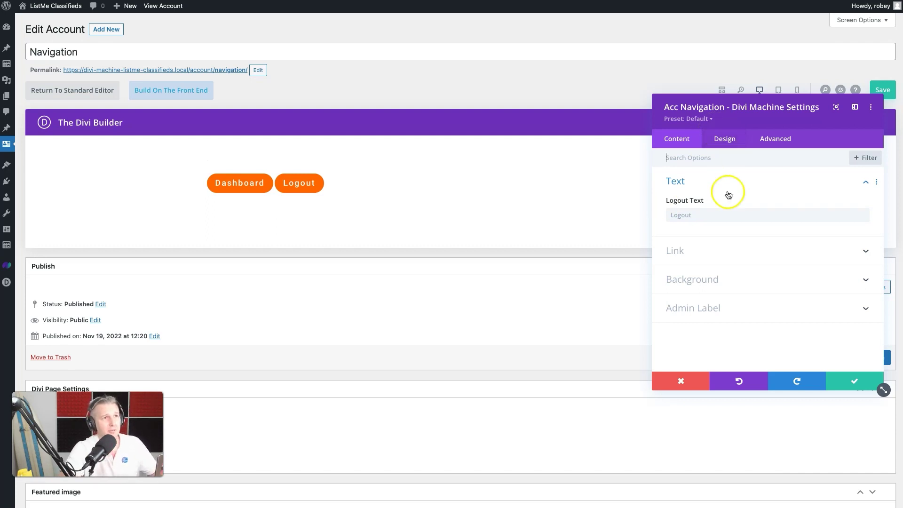
{"action": "left_click", "coordinate": [830, 381]}
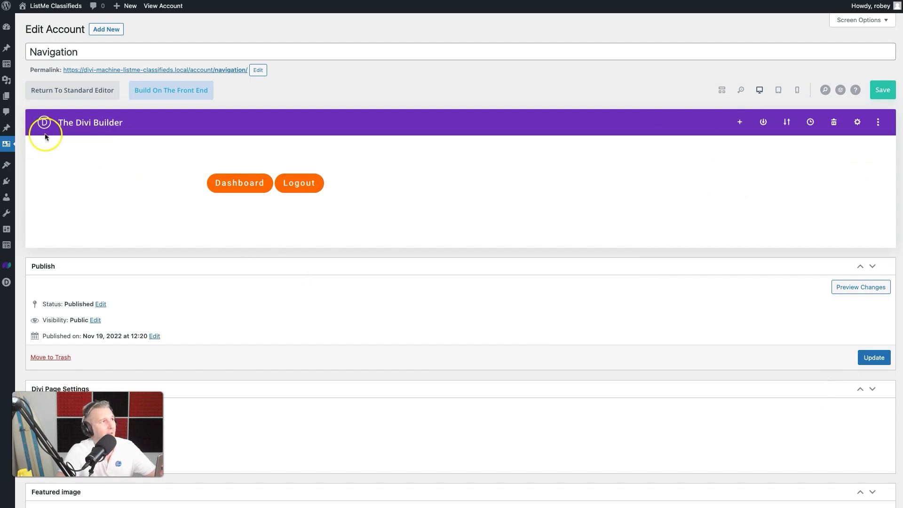
{"action": "left_click", "coordinate": [48, 146]}
Give the navigation section a pale #f8fafd background, then bring up the row's Design settings
{"action": "left_click", "coordinate": [762, 206]}
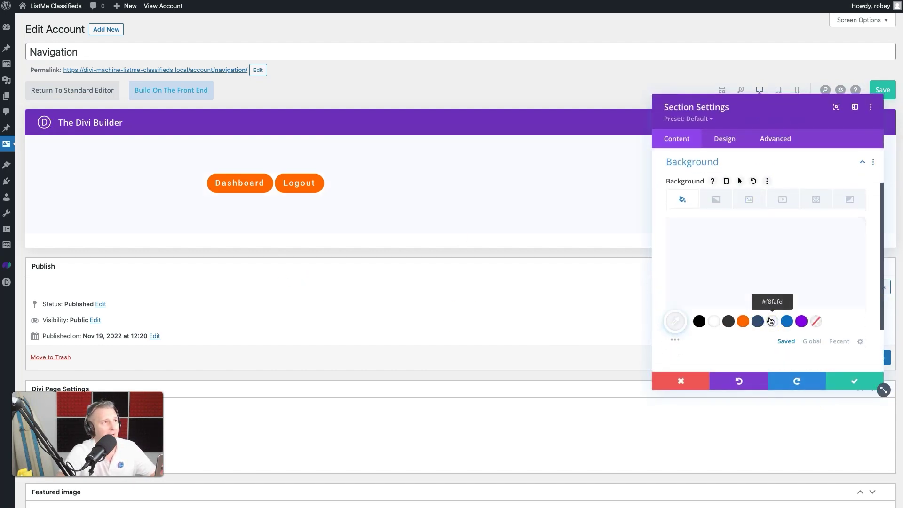
{"action": "left_click", "coordinate": [846, 380]}
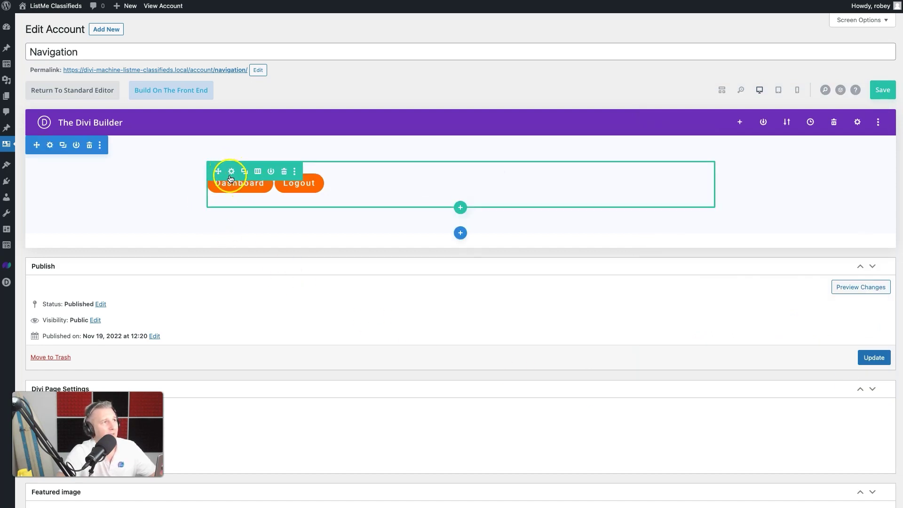
{"action": "left_click", "coordinate": [232, 172]}
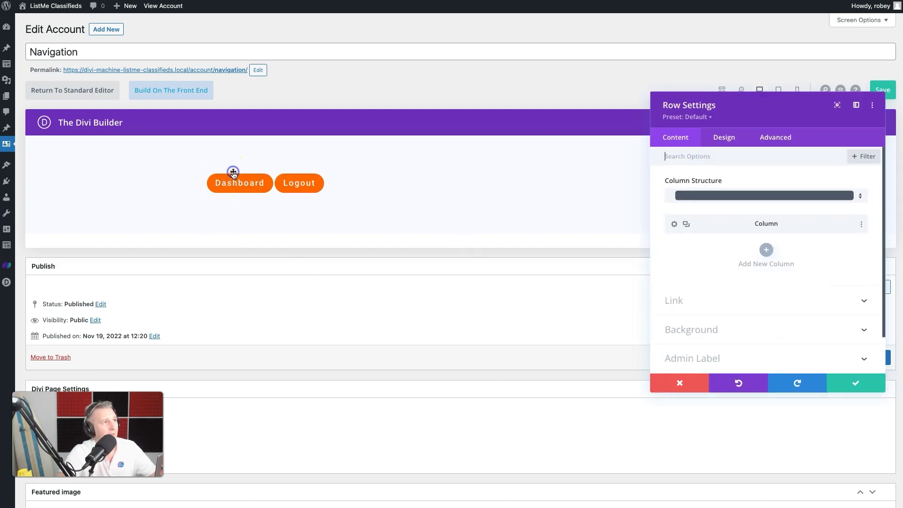
{"action": "left_click", "coordinate": [730, 140]}
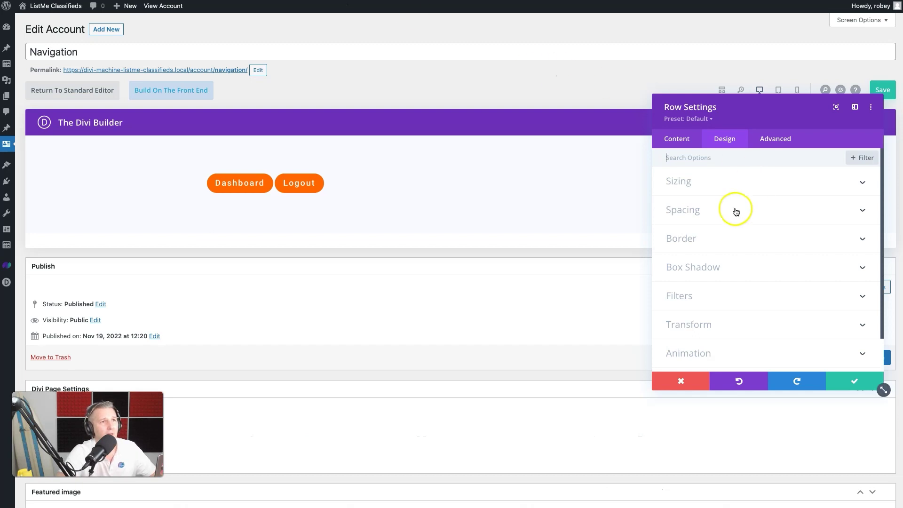
Set the navigation row to 85% width and 2560px max width with default alignment
{"action": "left_click", "coordinate": [717, 181]}
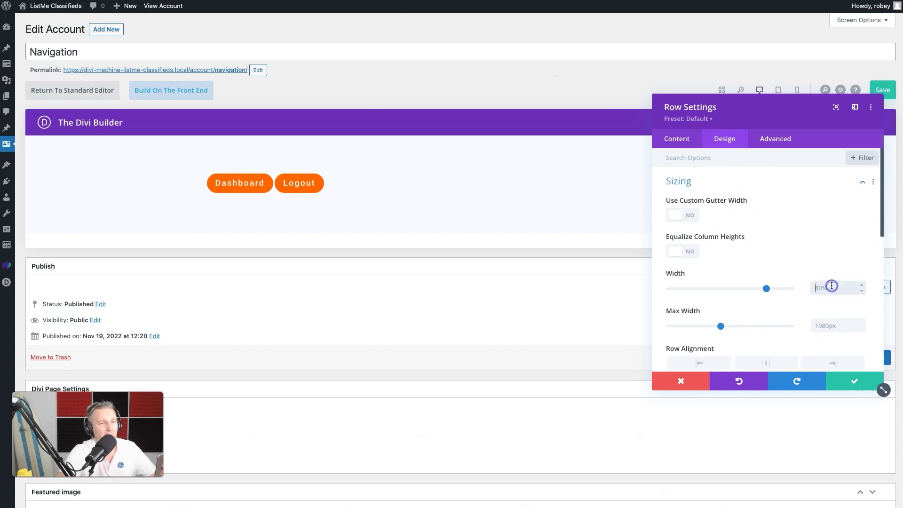
{"action": "type", "text": "%"}
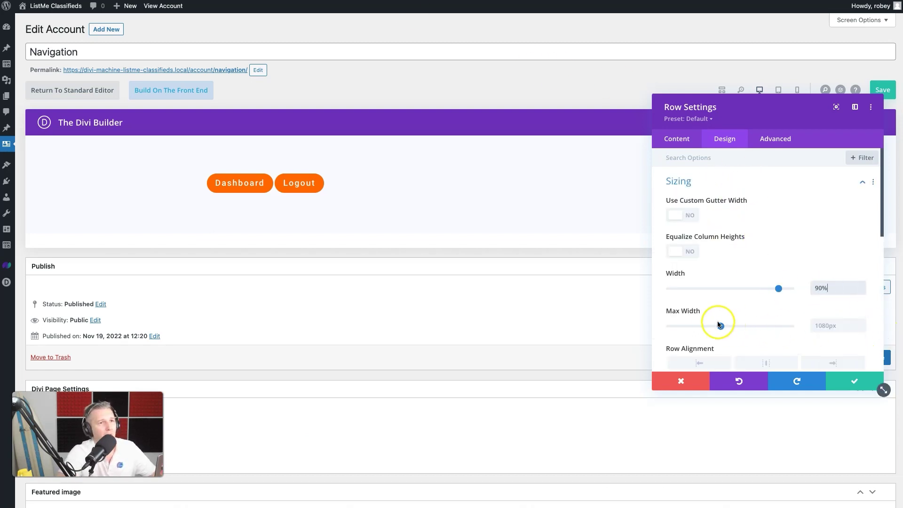
{"action": "left_click_drag", "start_coordinate": [715, 325], "coordinate": [765, 327]}
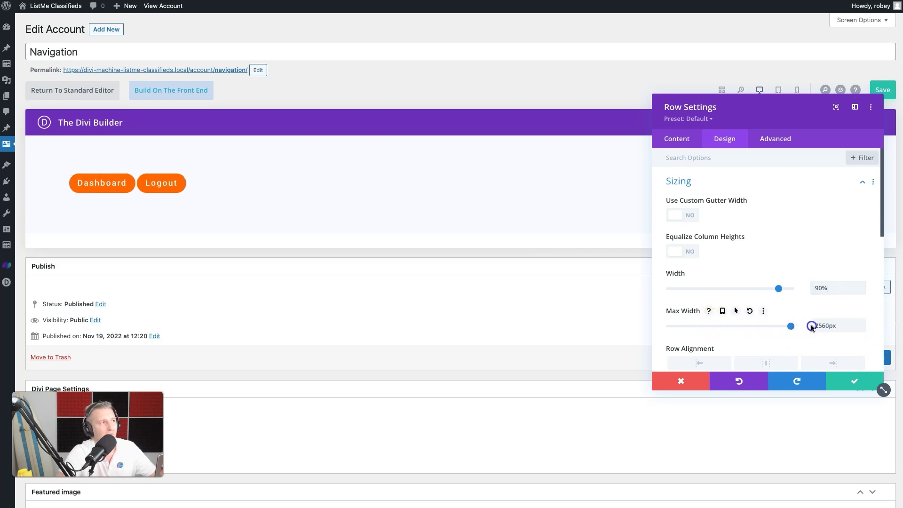
{"action": "left_click", "coordinate": [840, 288]}
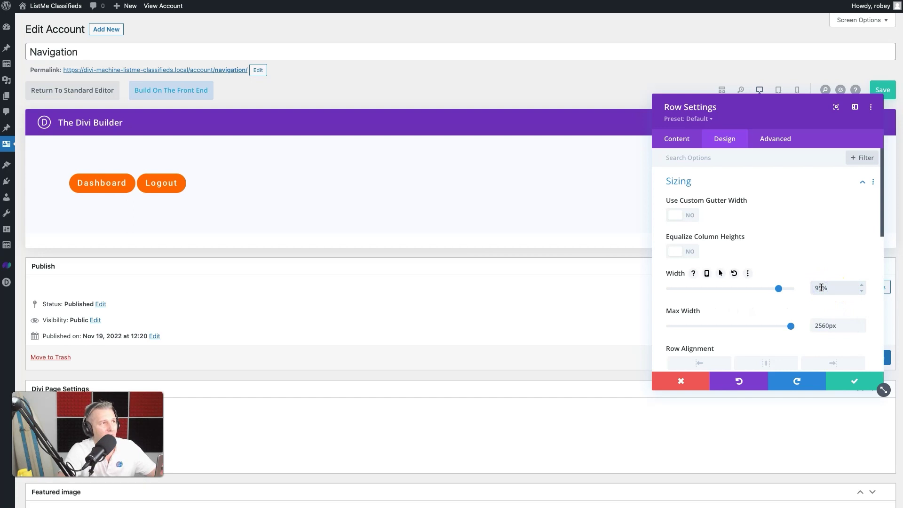
{"action": "key", "text": "Up"}
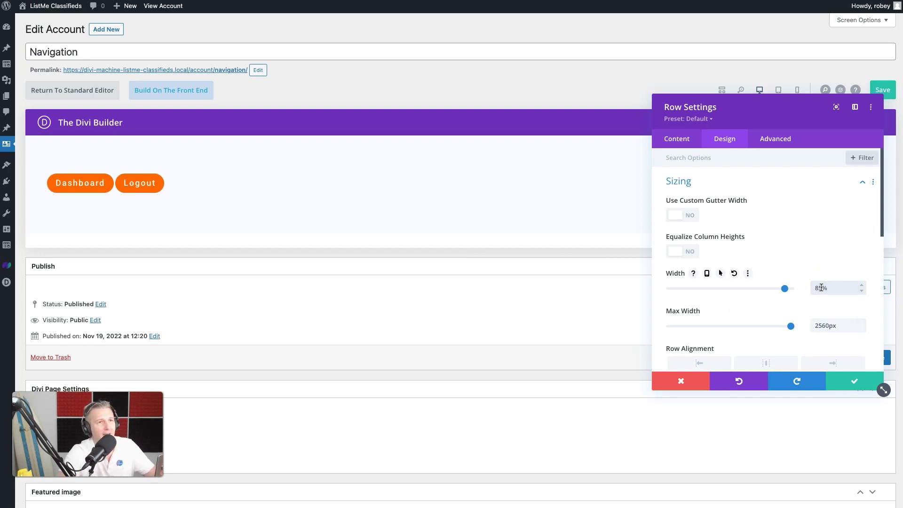
{"action": "key", "text": "Down"}
{"action": "key", "text": "Down"}
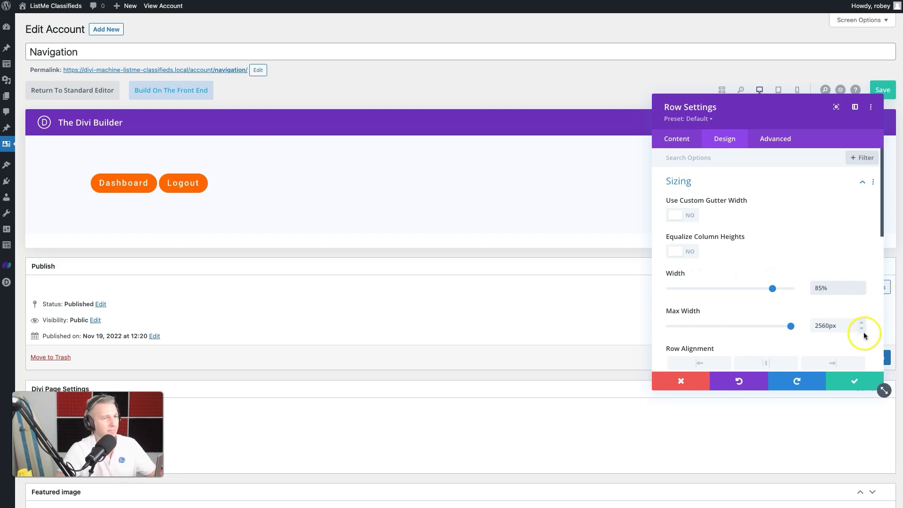
{"action": "left_click", "coordinate": [756, 362]}
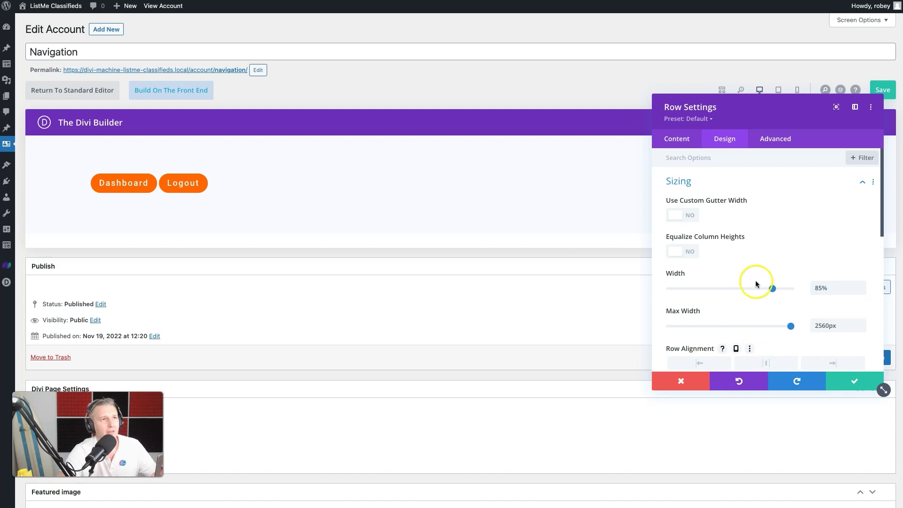
{"action": "scroll", "coordinate": [770, 242], "scroll_direction": "down", "scroll_amount": 5}
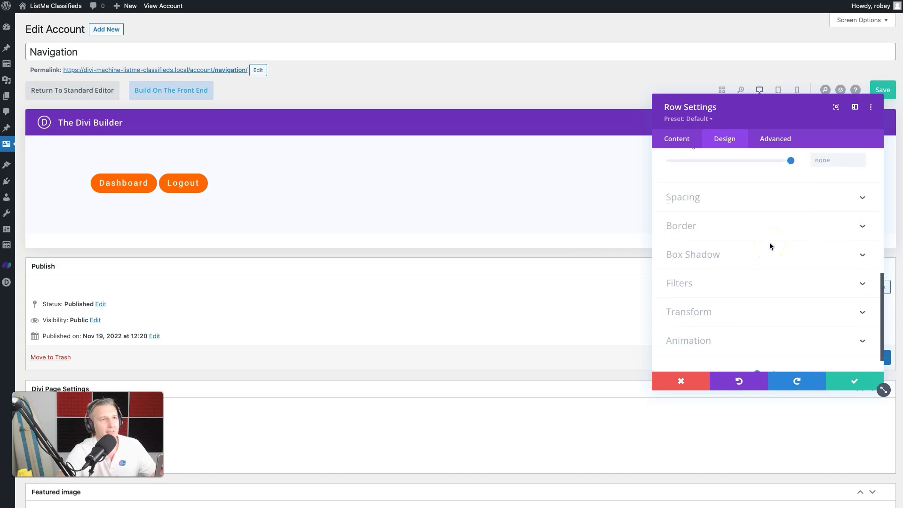
{"action": "scroll", "coordinate": [769, 244], "scroll_direction": "up", "scroll_amount": 5}
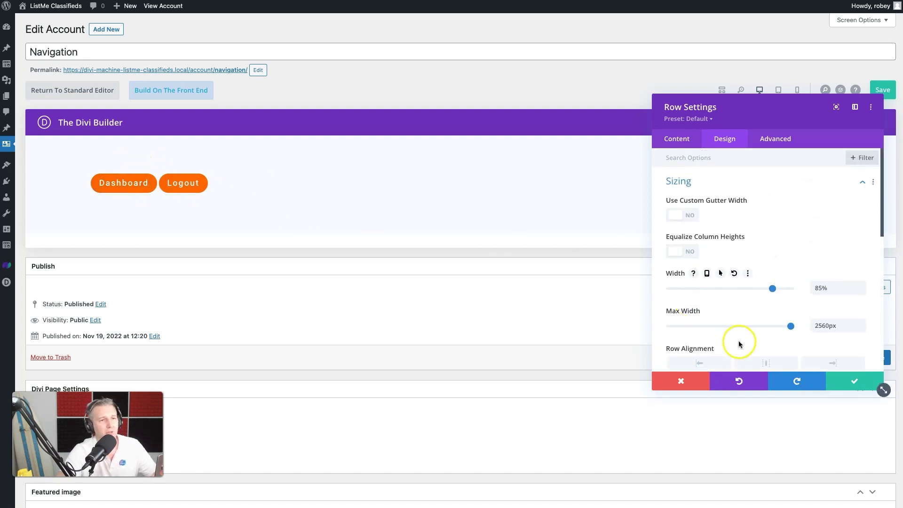
{"action": "left_click", "coordinate": [854, 381]}
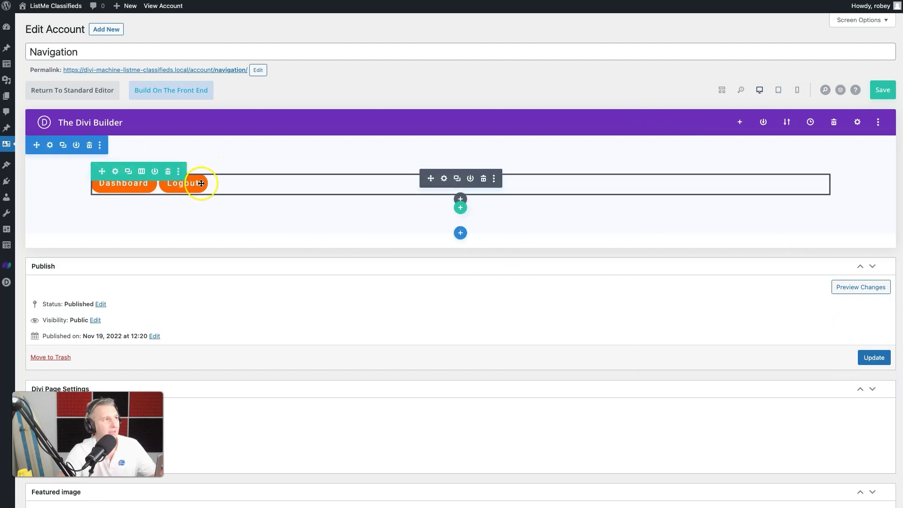
Change the navigation module's Logout Text to 'Log me out!'
{"action": "left_click", "coordinate": [445, 179]}
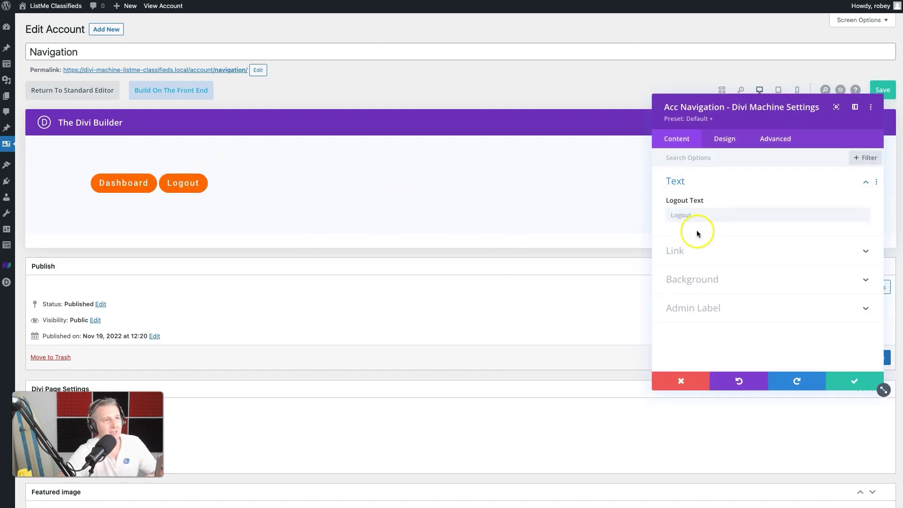
{"action": "left_click", "coordinate": [699, 214]}
{"action": "type", "text": "Log me out!"}
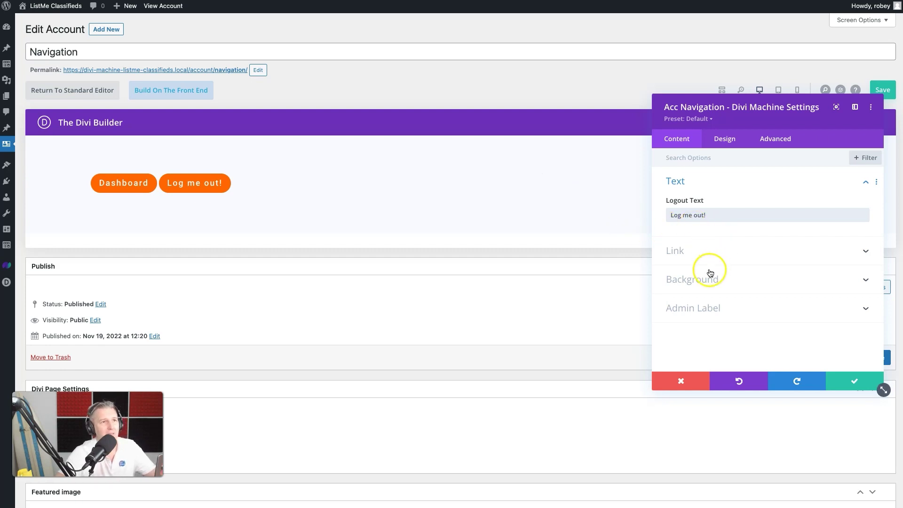
Turn on custom button styles for the navigation module and review the corner rounding values
{"action": "left_click", "coordinate": [723, 138]}
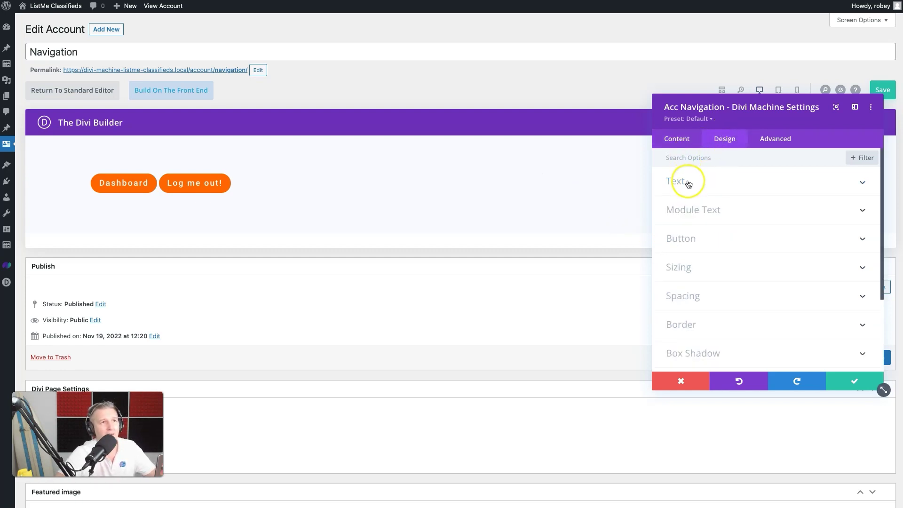
{"action": "left_click", "coordinate": [682, 237]}
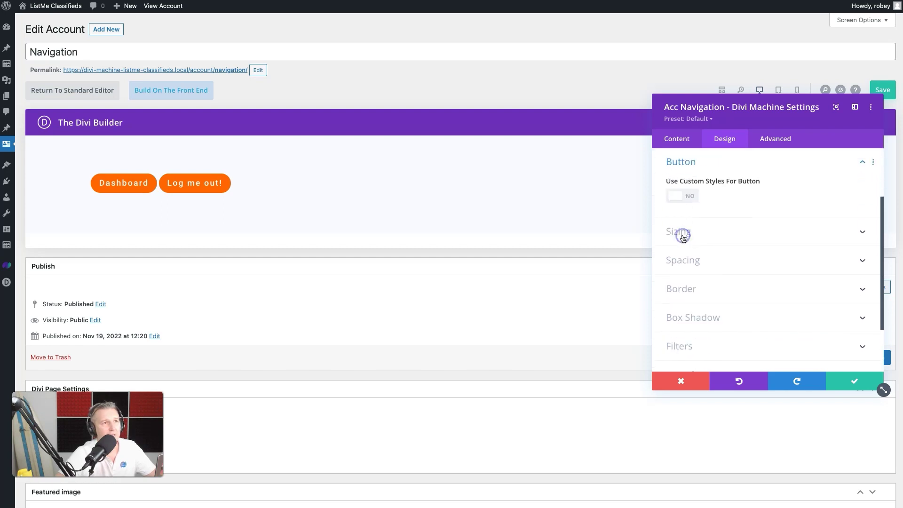
{"action": "left_click", "coordinate": [683, 201]}
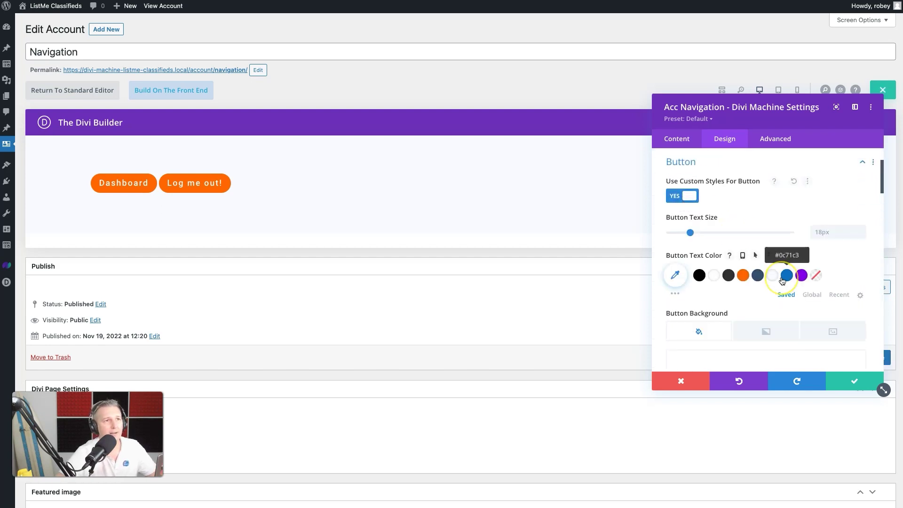
{"action": "scroll", "coordinate": [782, 281], "scroll_direction": "down", "scroll_amount": 3}
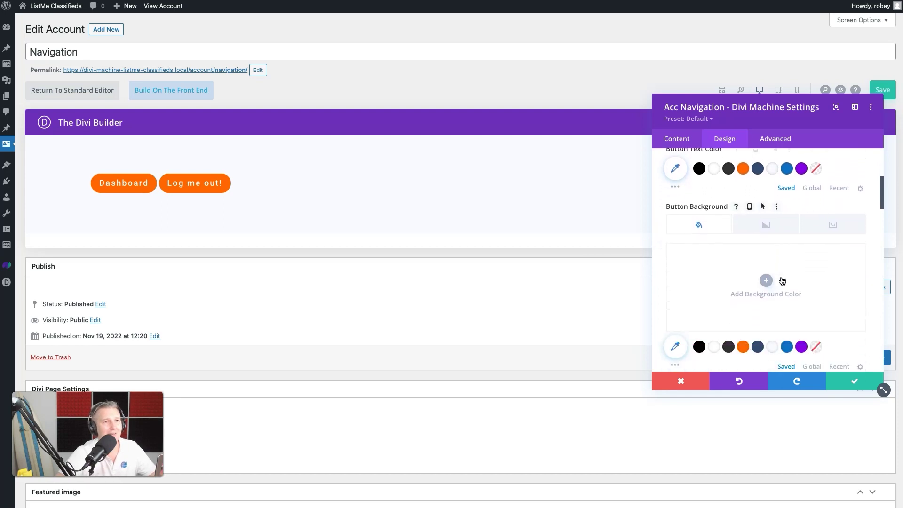
{"action": "scroll", "coordinate": [782, 281], "scroll_direction": "down", "scroll_amount": 4}
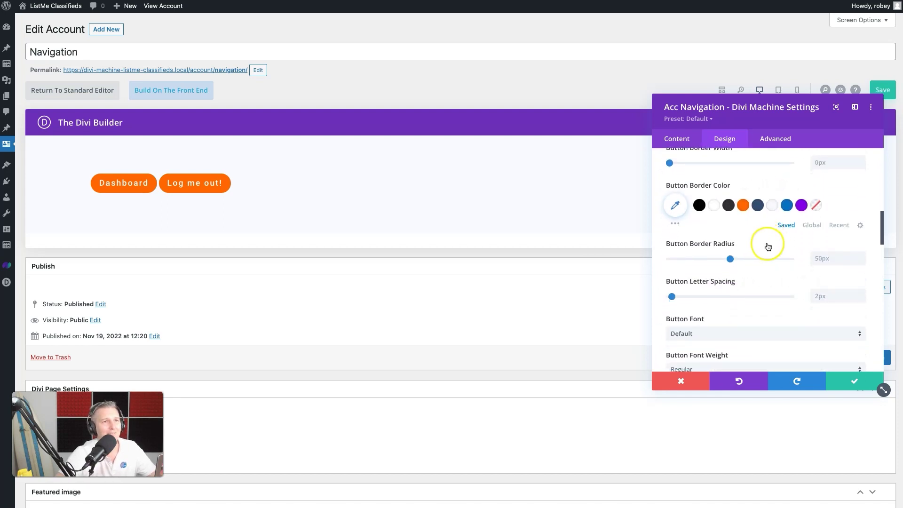
{"action": "left_click", "coordinate": [770, 244]}
{"action": "left_click", "coordinate": [835, 291]}
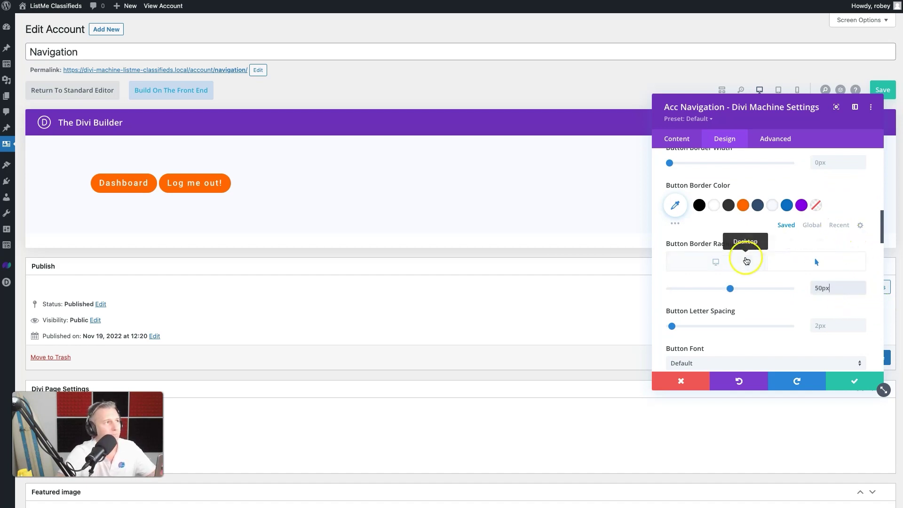
{"action": "left_click", "coordinate": [746, 260]}
{"action": "left_click", "coordinate": [706, 243]}
Keep the navigation buttons left-aligned with the default module text colour
{"action": "left_click", "coordinate": [705, 209]}
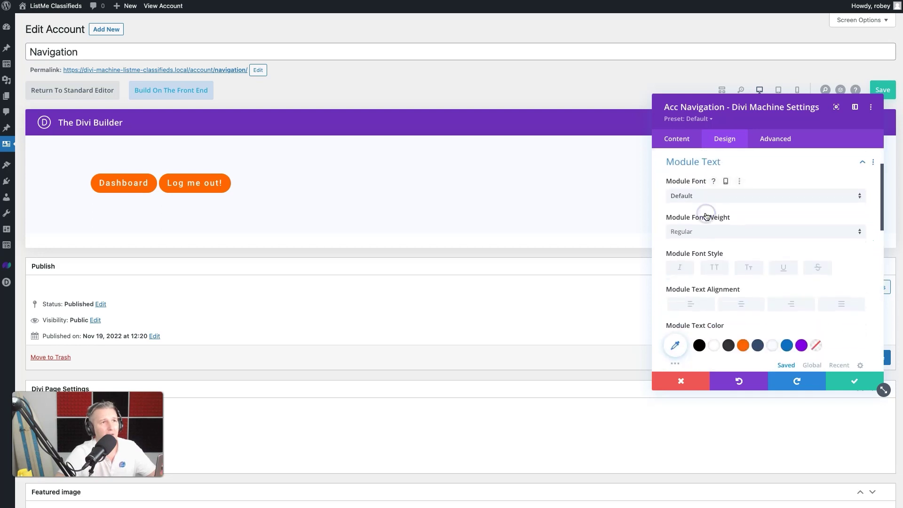
{"action": "left_click", "coordinate": [790, 310]}
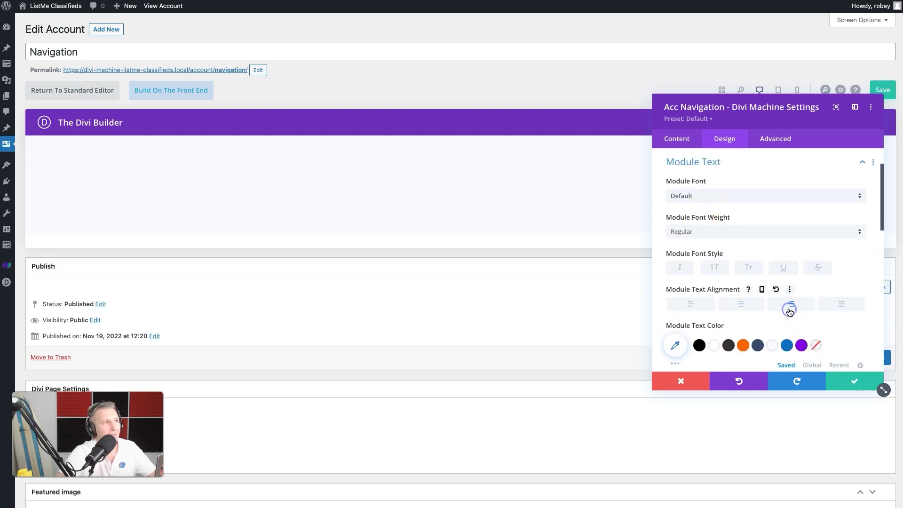
{"action": "left_click", "coordinate": [760, 306]}
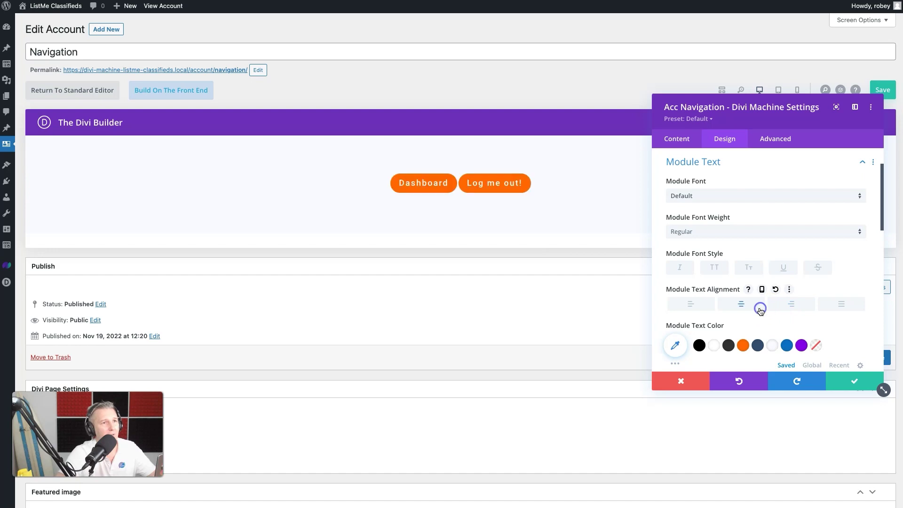
{"action": "left_click", "coordinate": [693, 305]}
{"action": "left_click", "coordinate": [736, 306]}
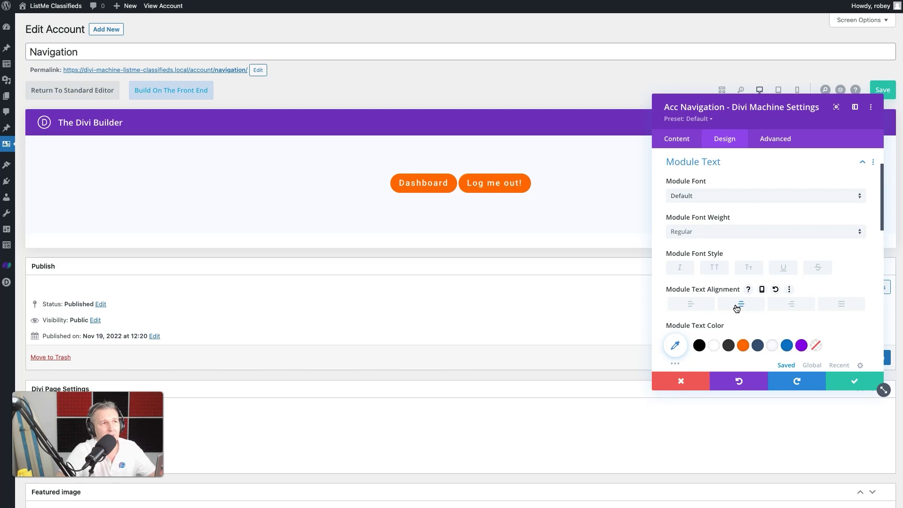
{"action": "left_click", "coordinate": [698, 306]}
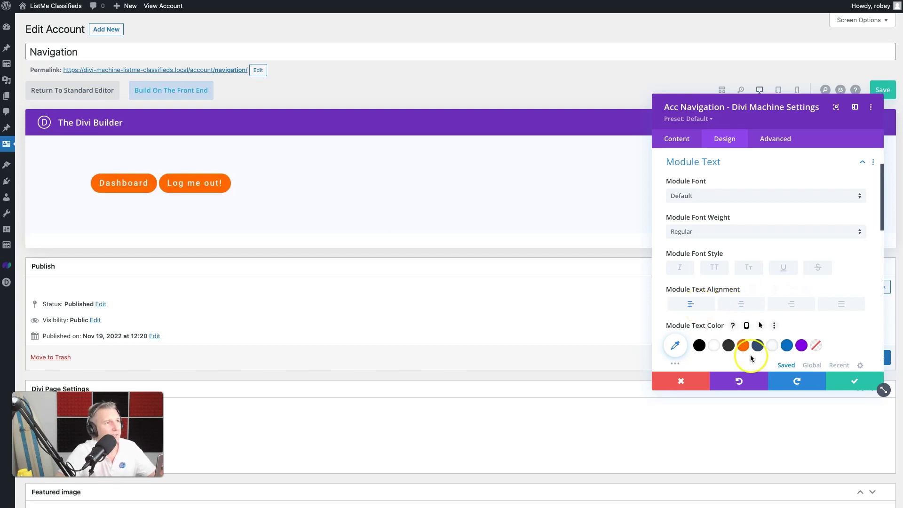
{"action": "scroll", "coordinate": [806, 310], "scroll_direction": "down", "scroll_amount": 2}
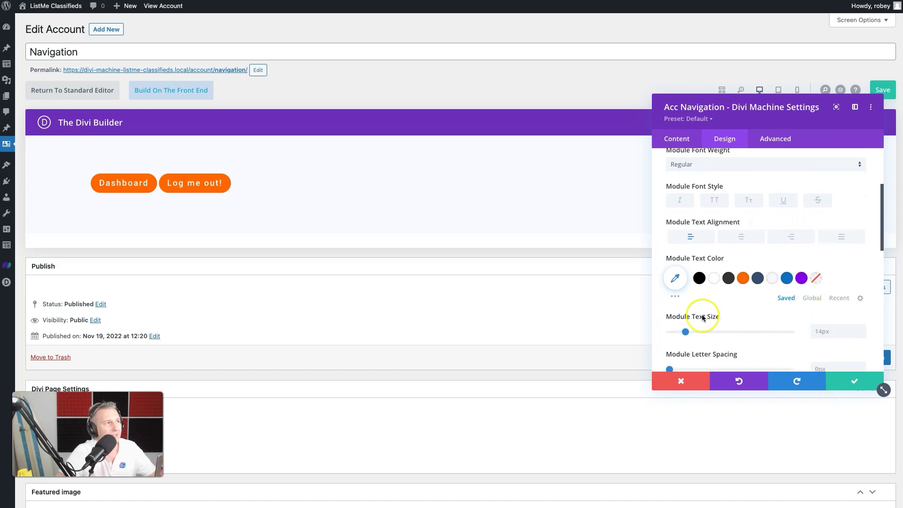
{"action": "left_click", "coordinate": [758, 278]}
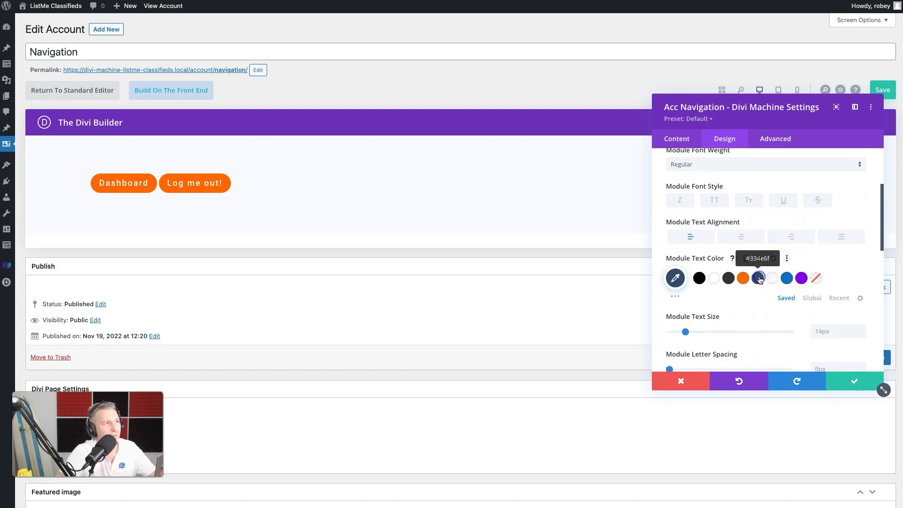
{"action": "left_click", "coordinate": [774, 255]}
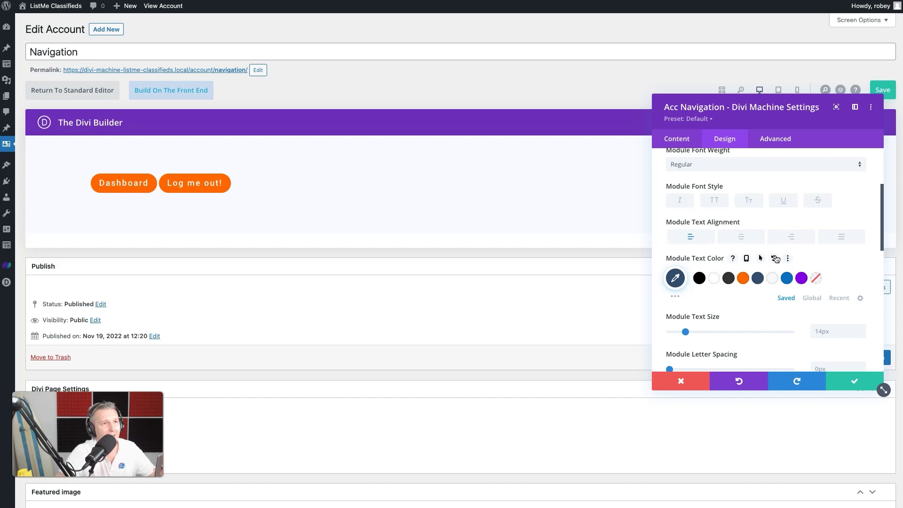
Leave the module with no box shadow and save its settings
{"action": "scroll", "coordinate": [819, 309], "scroll_direction": "down", "scroll_amount": 6}
{"action": "scroll", "coordinate": [819, 312], "scroll_direction": "down", "scroll_amount": 5}
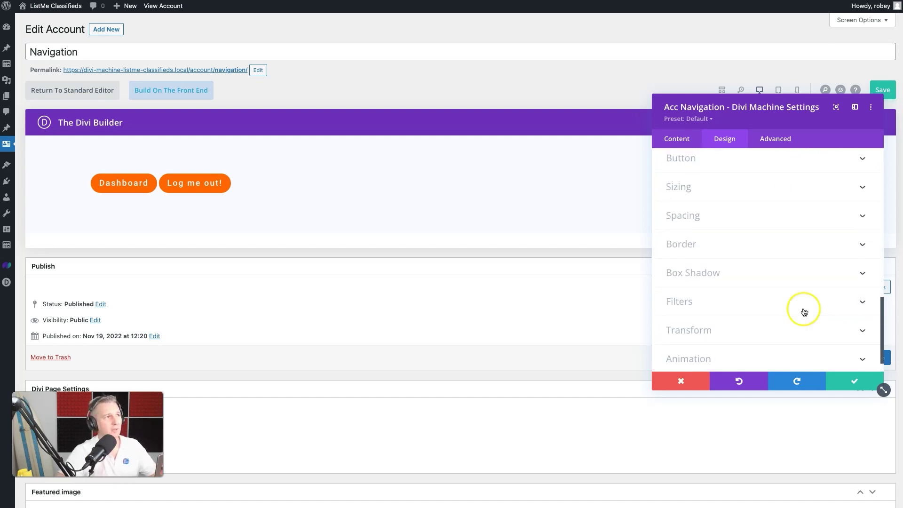
{"action": "left_click", "coordinate": [704, 274]}
{"action": "left_click", "coordinate": [803, 205]}
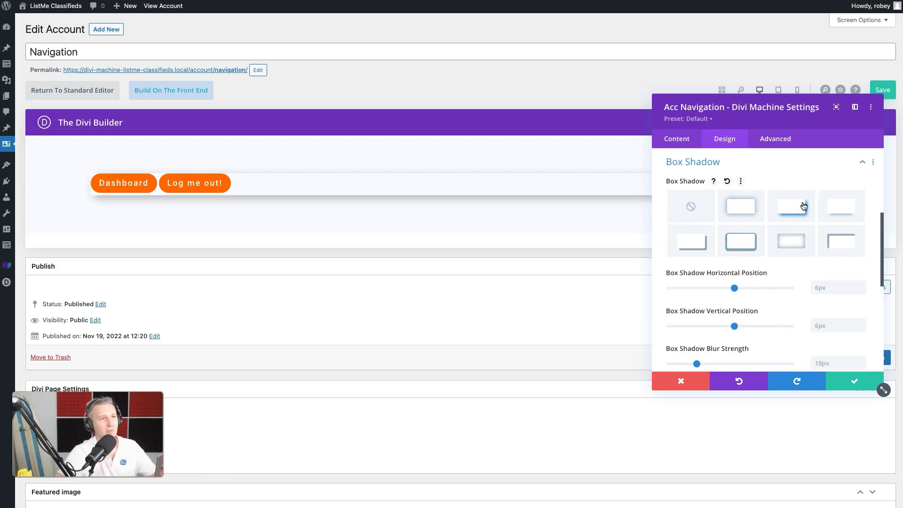
{"action": "left_click", "coordinate": [727, 181]}
{"action": "scroll", "coordinate": [708, 310], "scroll_direction": "up", "scroll_amount": 5}
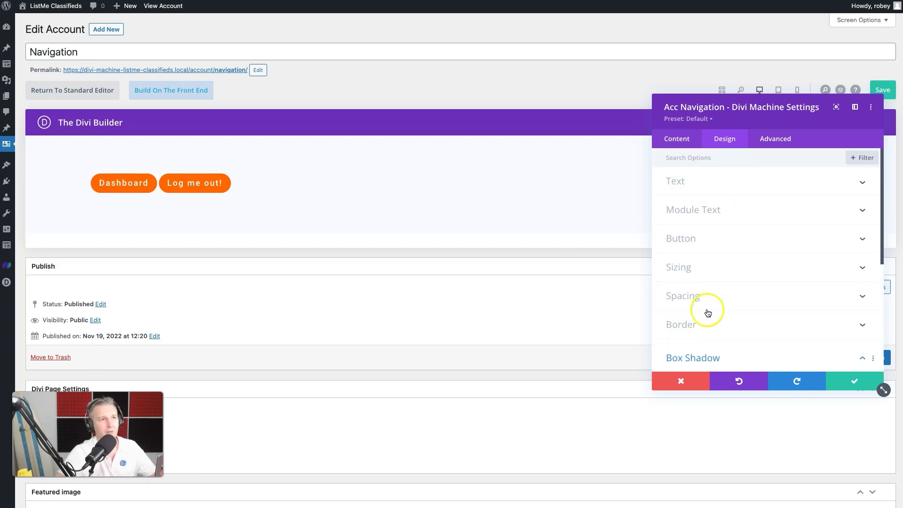
{"action": "left_click", "coordinate": [843, 379]}
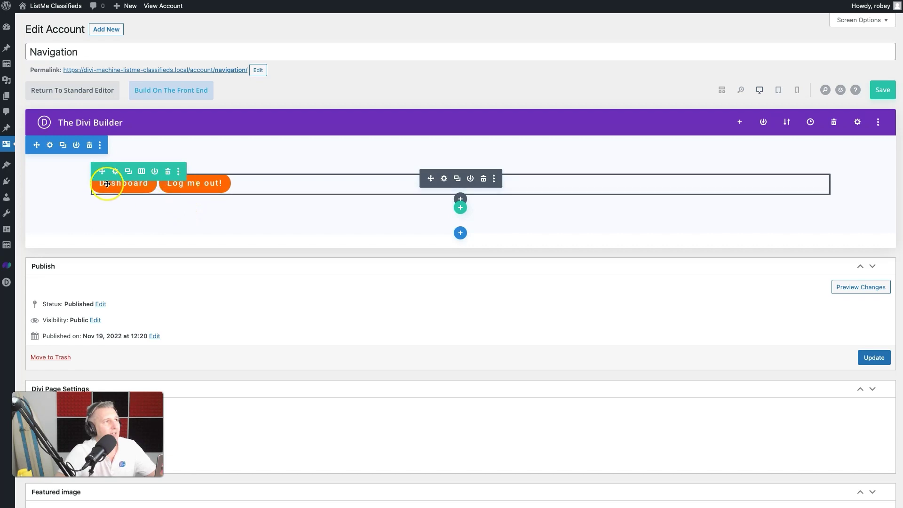
Hide the icon on the Dashboard and 'Log me out!' buttons and update the Navigation page
{"action": "left_click", "coordinate": [444, 178]}
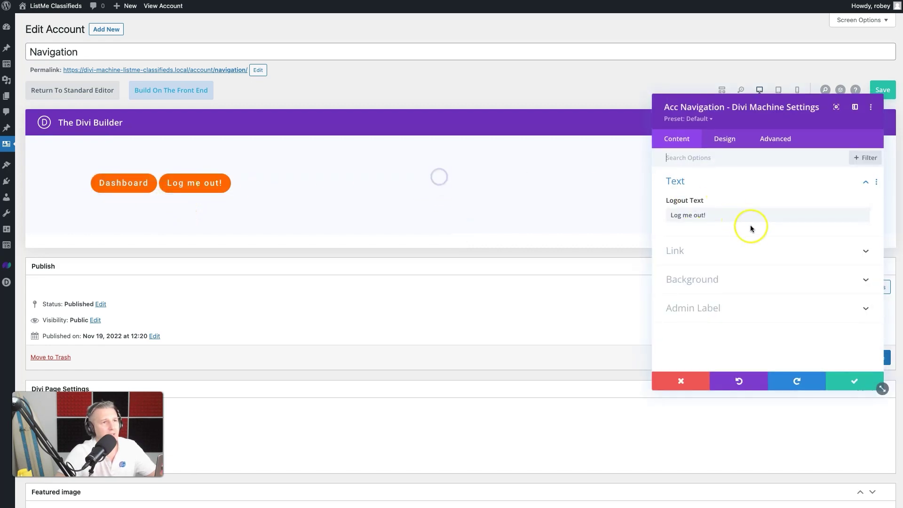
{"action": "left_click", "coordinate": [724, 143]}
{"action": "left_click", "coordinate": [705, 236]}
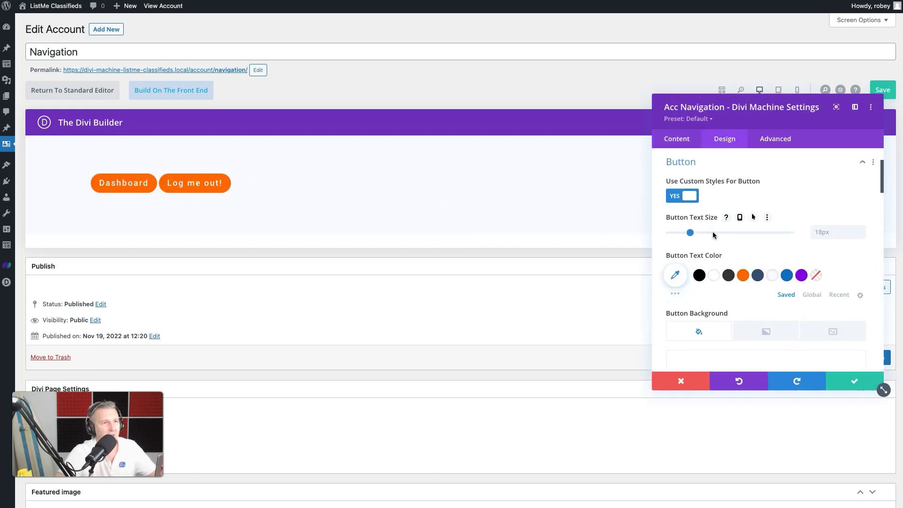
{"action": "scroll", "coordinate": [731, 263], "scroll_direction": "down", "scroll_amount": 6}
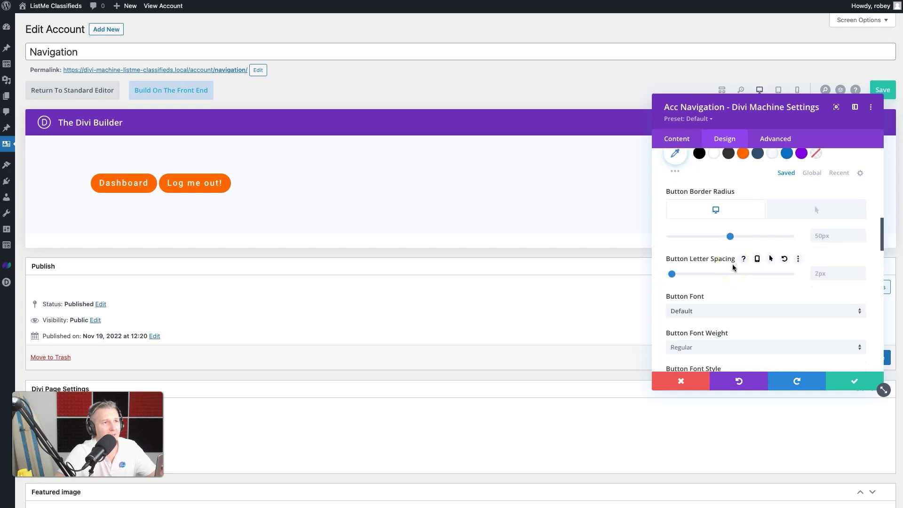
{"action": "scroll", "coordinate": [732, 264], "scroll_direction": "down", "scroll_amount": 4}
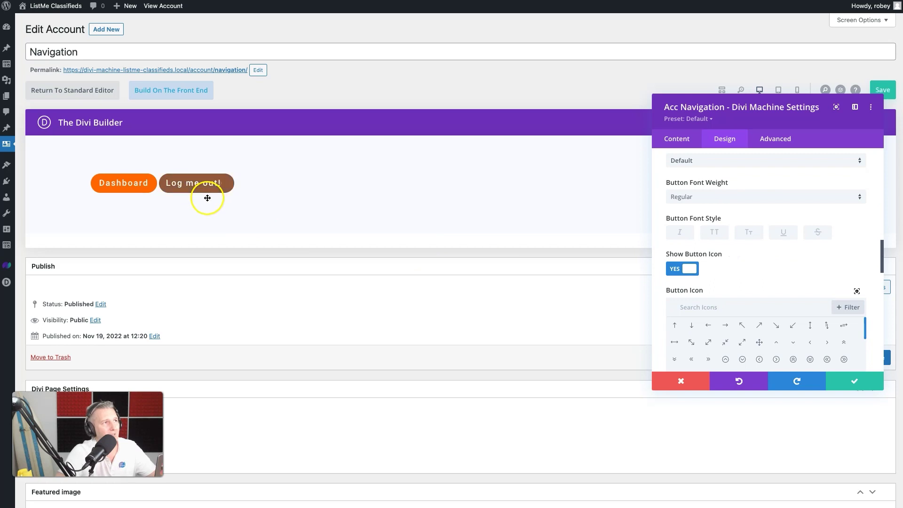
{"action": "left_click", "coordinate": [683, 268]}
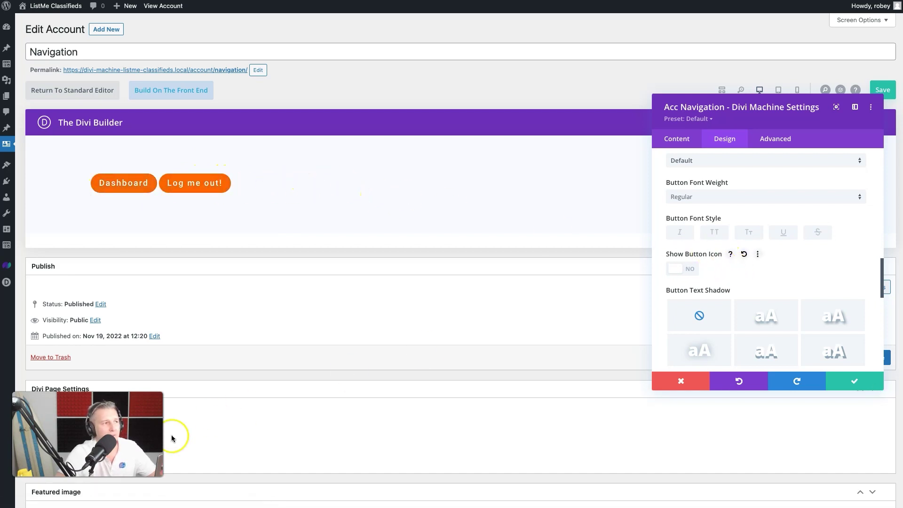
{"action": "left_click", "coordinate": [837, 378]}
{"action": "left_click", "coordinate": [864, 358]}
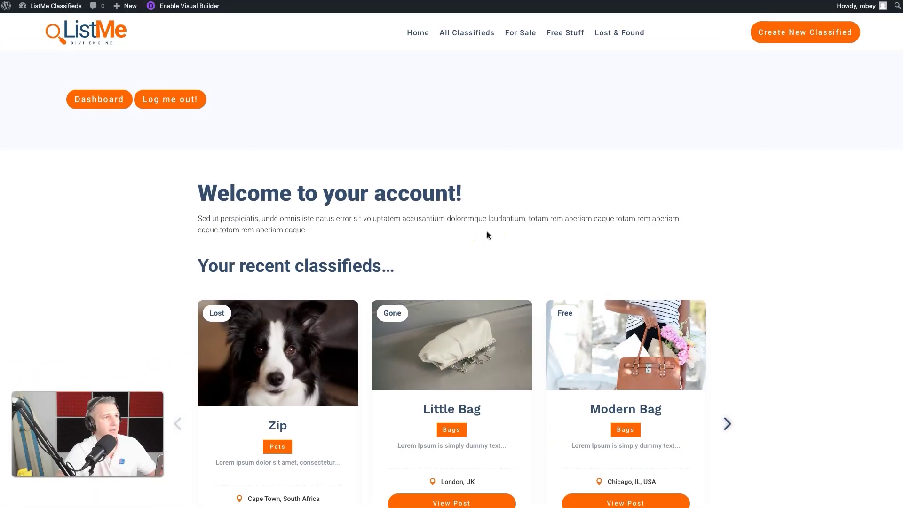
Scroll through the page to review the Dashboard and 'Log me out!' buttons
{"action": "scroll", "coordinate": [487, 233], "scroll_direction": "down", "scroll_amount": 5}
{"action": "scroll", "coordinate": [486, 233], "scroll_direction": "up", "scroll_amount": 5}
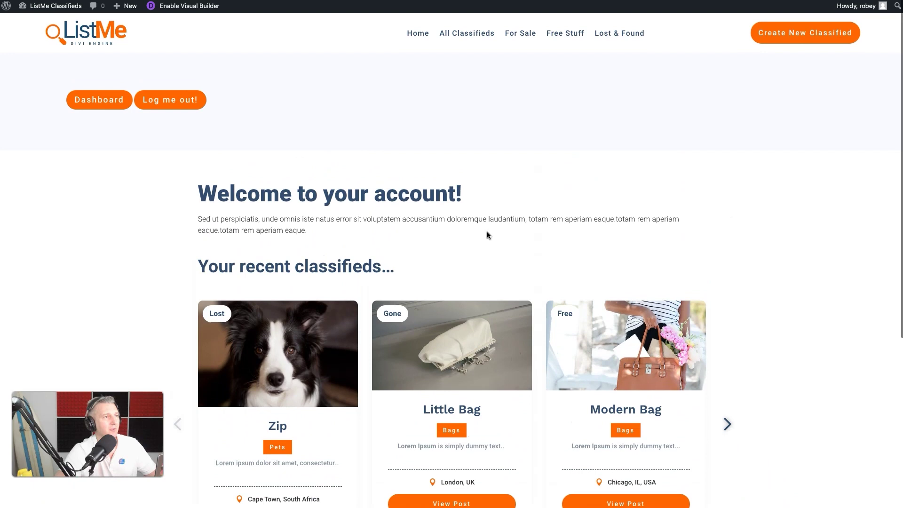
{"action": "scroll", "coordinate": [486, 235], "scroll_direction": "down", "scroll_amount": 5}
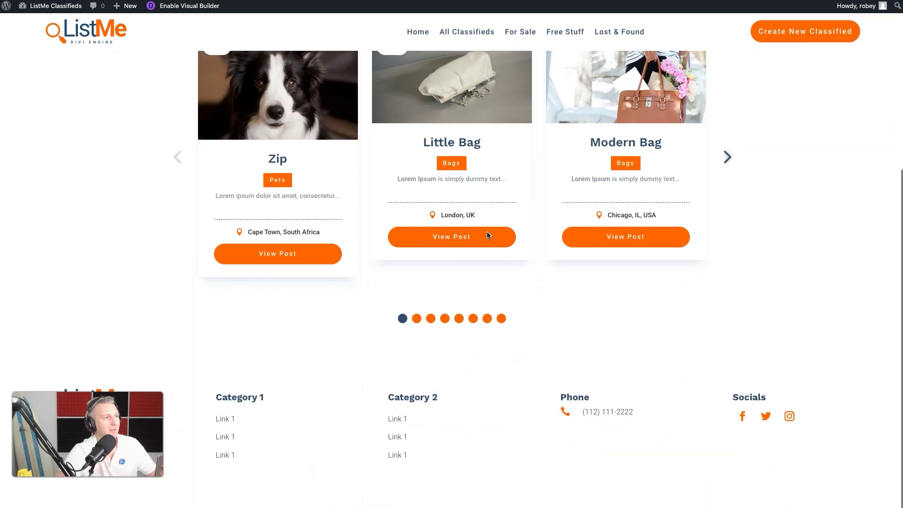
{"action": "scroll", "coordinate": [487, 235], "scroll_direction": "up", "scroll_amount": 1}
{"action": "scroll", "coordinate": [525, 237], "scroll_direction": "up", "scroll_amount": 3}
{"action": "scroll", "coordinate": [541, 240], "scroll_direction": "up", "scroll_amount": 3}
{"action": "scroll", "coordinate": [541, 240], "scroll_direction": "down", "scroll_amount": 5}
{"action": "scroll", "coordinate": [556, 234], "scroll_direction": "up", "scroll_amount": 5}
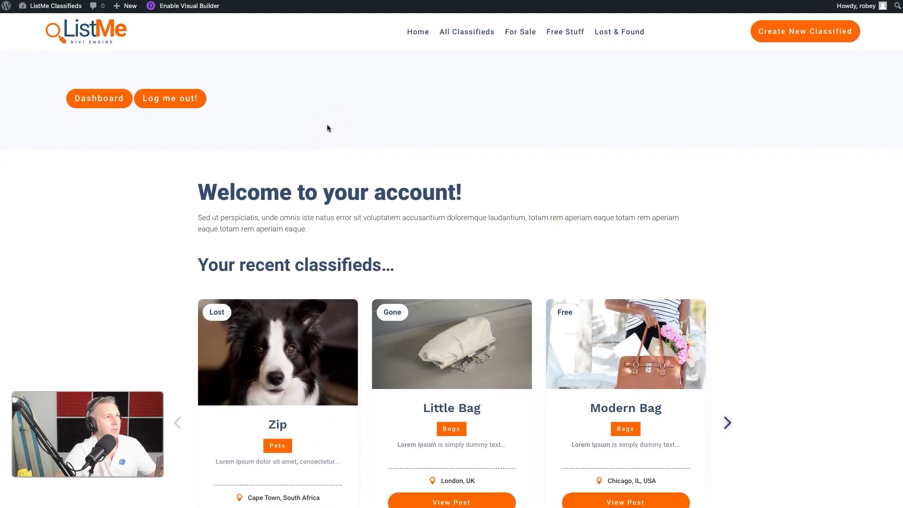
{"action": "scroll", "coordinate": [327, 127], "scroll_direction": "down", "scroll_amount": 5}
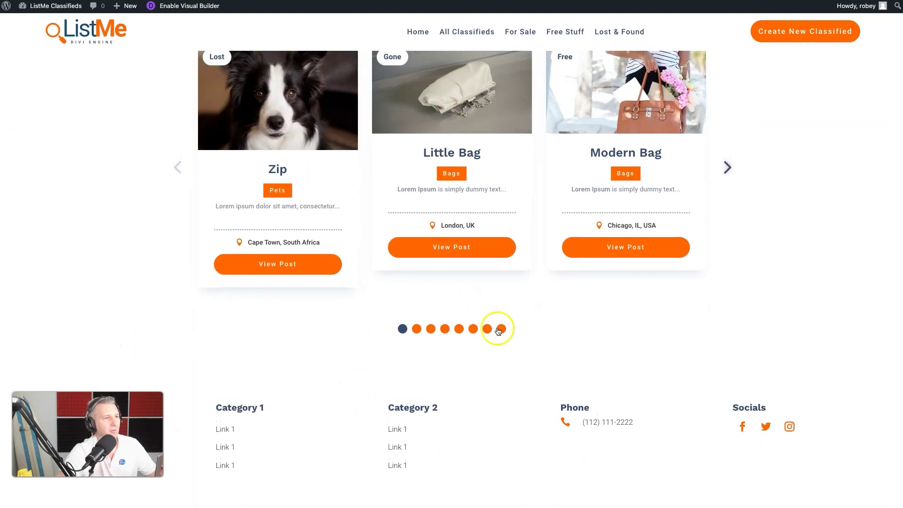
{"action": "scroll", "coordinate": [353, 108], "scroll_direction": "up", "scroll_amount": 1}
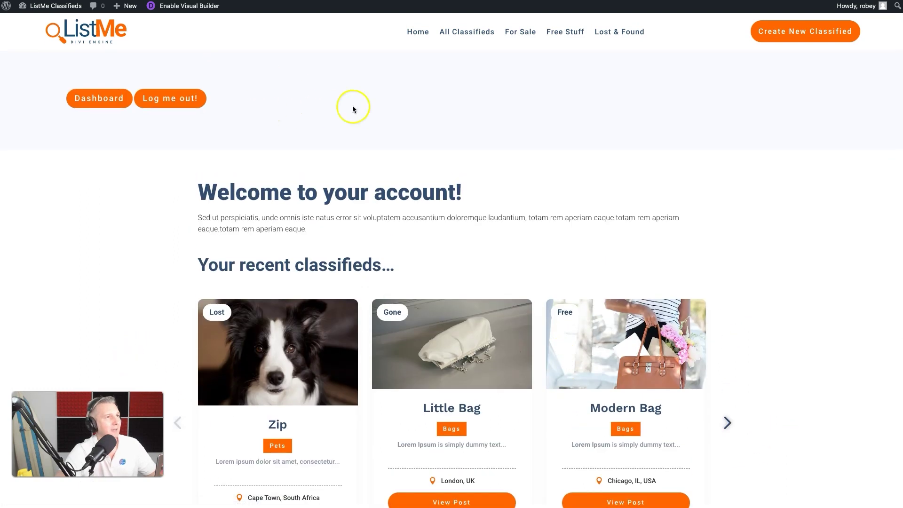
{"action": "scroll", "coordinate": [422, 357], "scroll_direction": "down", "scroll_amount": 5}
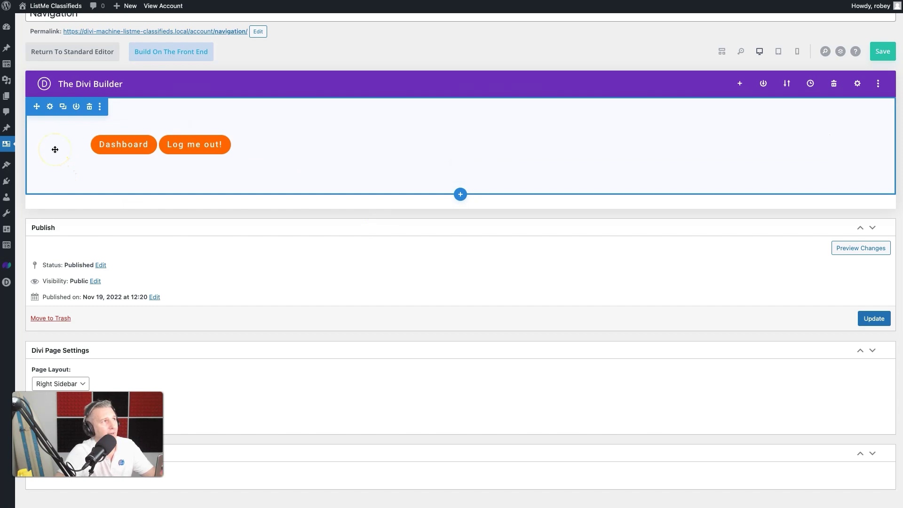
Save the Navigation page, then open the Dashboard account page for editing from All Accounts
{"action": "left_click", "coordinate": [882, 325]}
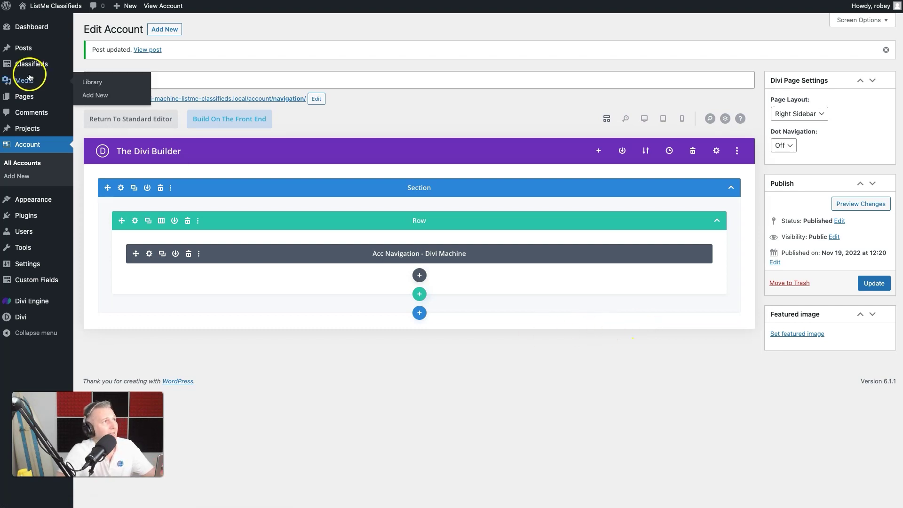
{"action": "left_click", "coordinate": [20, 163]}
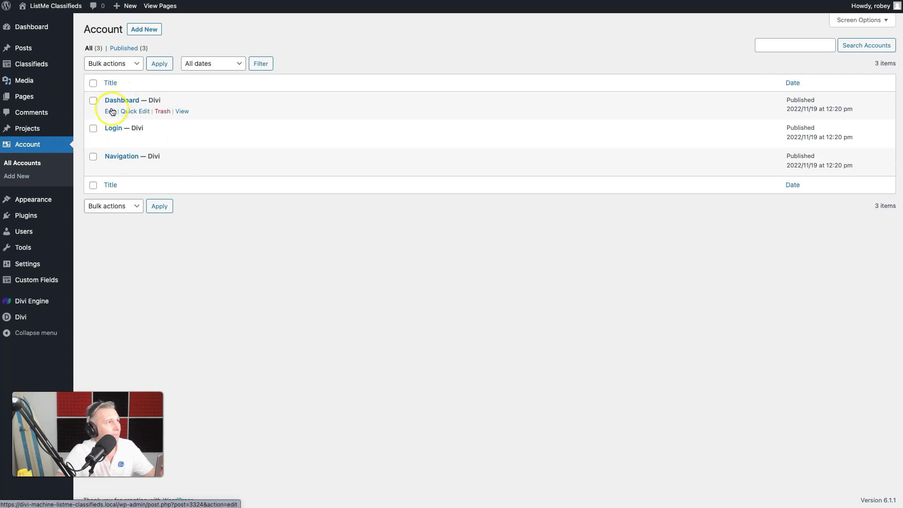
{"action": "left_click", "coordinate": [111, 112]}
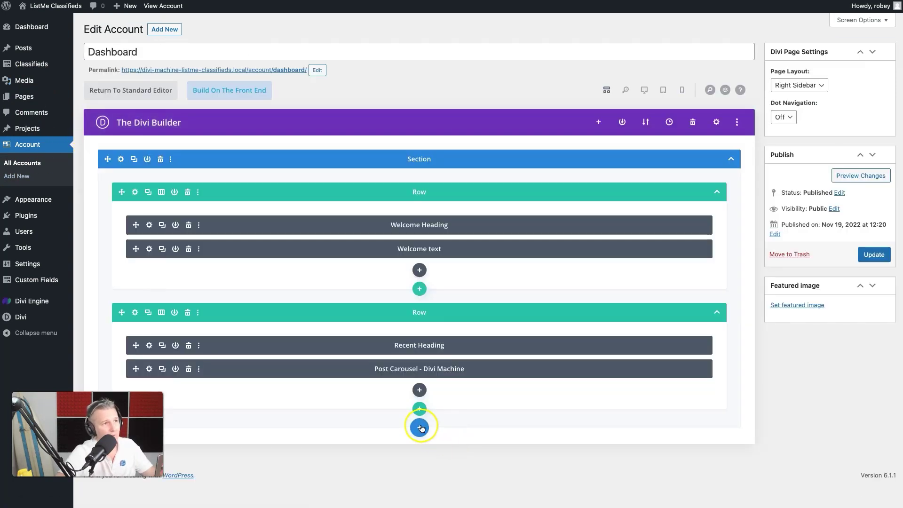
Add a regular one-column section at the bottom with an Image module showing the dynamic Site Logo
{"action": "left_click", "coordinate": [420, 427]}
{"action": "left_click", "coordinate": [371, 395]}
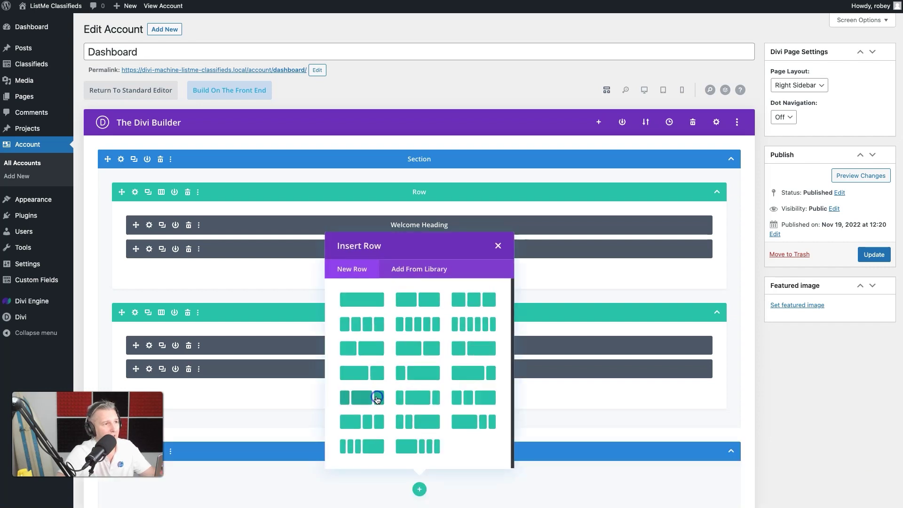
{"action": "left_click", "coordinate": [352, 309]}
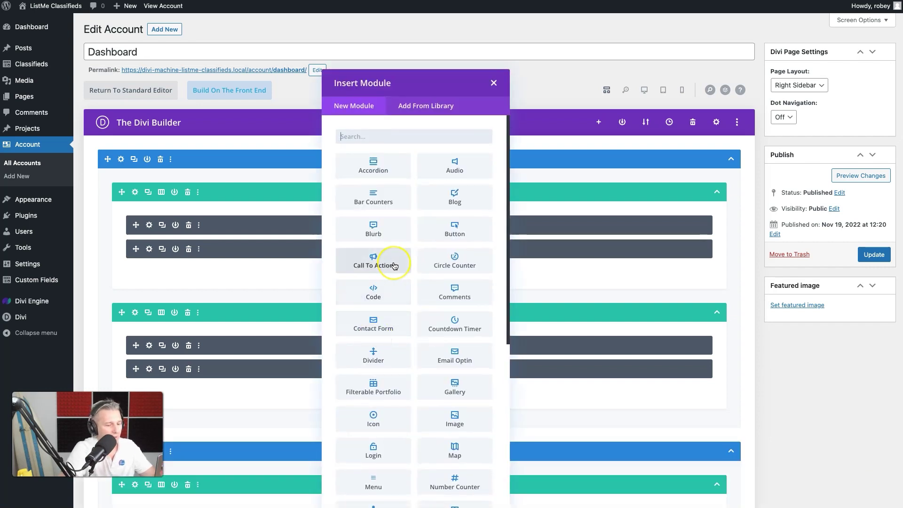
{"action": "type", "text": "image"}
{"action": "left_click", "coordinate": [386, 167]}
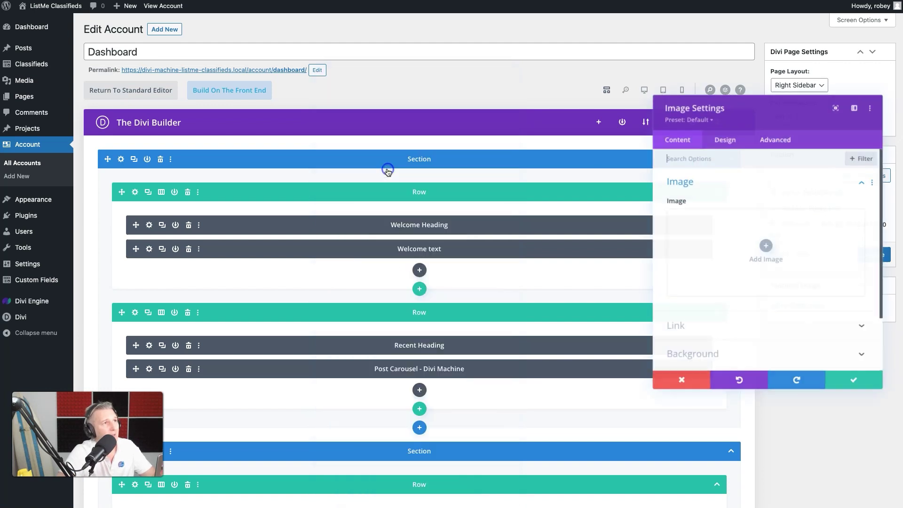
{"action": "left_click", "coordinate": [856, 218]}
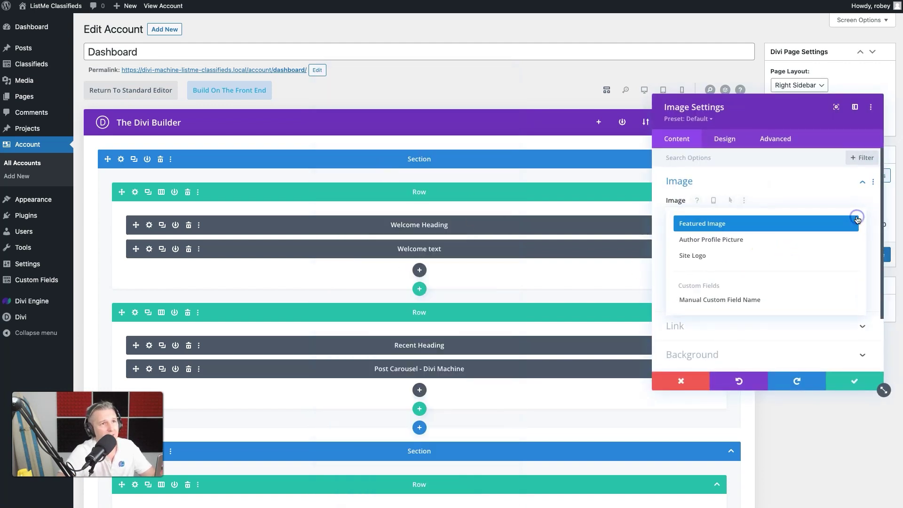
{"action": "left_click", "coordinate": [762, 256]}
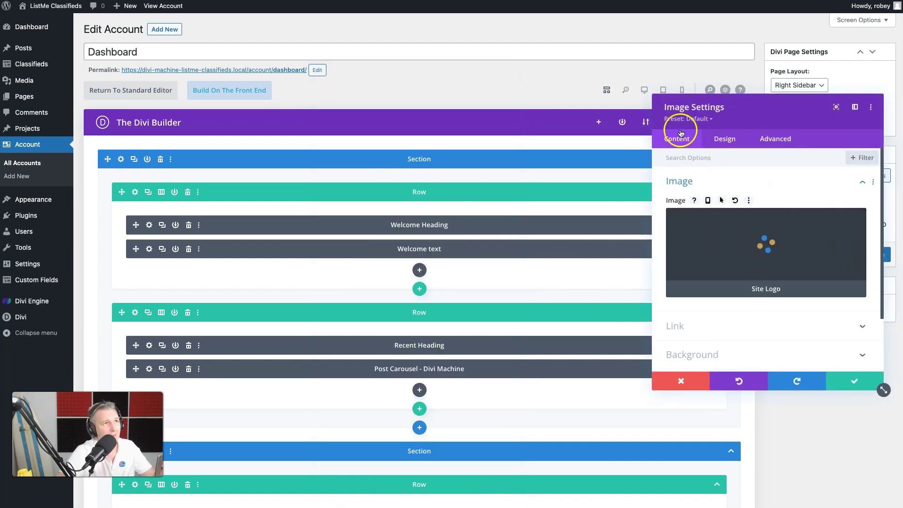
Give the logo image a 300px max width and center alignment
{"action": "left_click", "coordinate": [644, 90]}
{"action": "scroll", "coordinate": [517, 306], "scroll_direction": "down", "scroll_amount": 5}
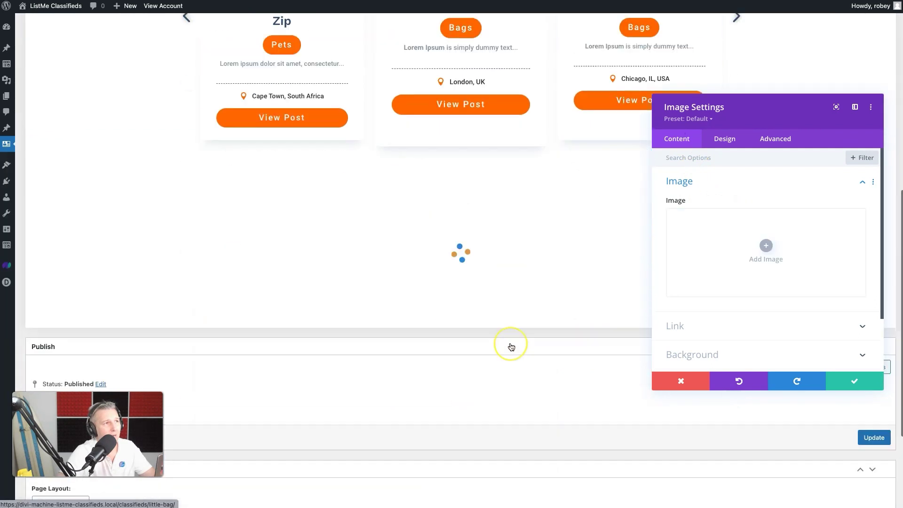
{"action": "scroll", "coordinate": [511, 346], "scroll_direction": "up", "scroll_amount": 1}
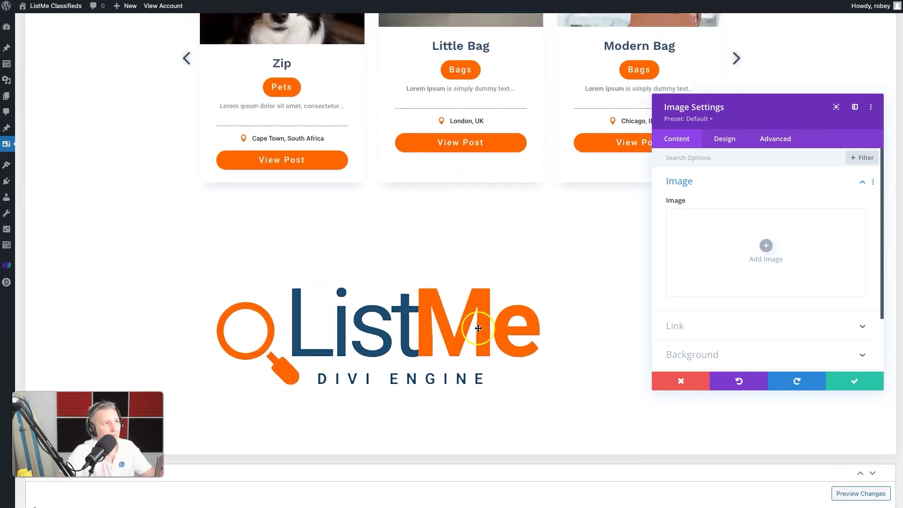
{"action": "left_click", "coordinate": [716, 139]}
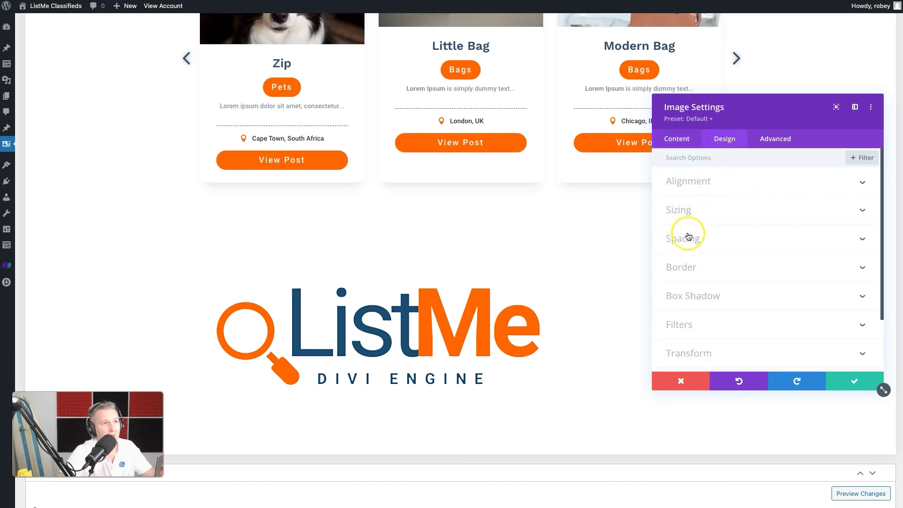
{"action": "left_click", "coordinate": [685, 210]}
{"action": "left_click", "coordinate": [829, 275]}
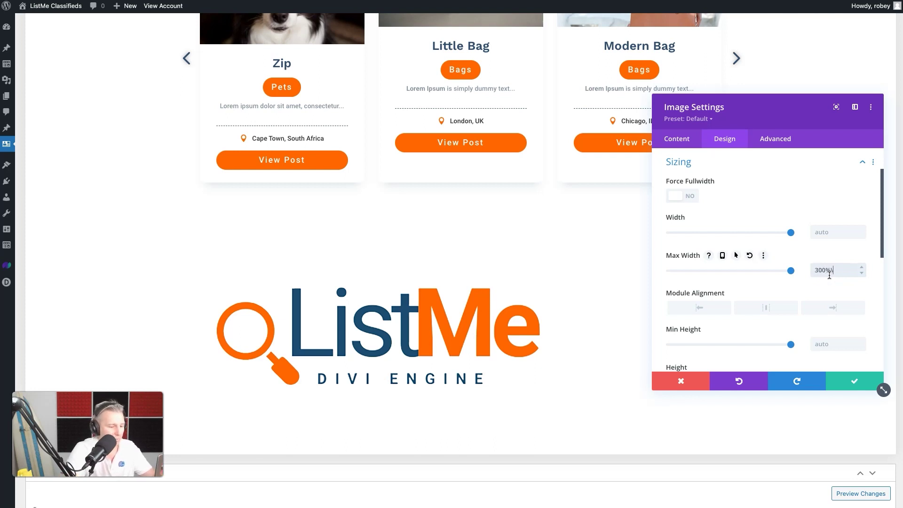
{"action": "left_click", "coordinate": [829, 275]}
{"action": "key", "text": "BackSpace"}
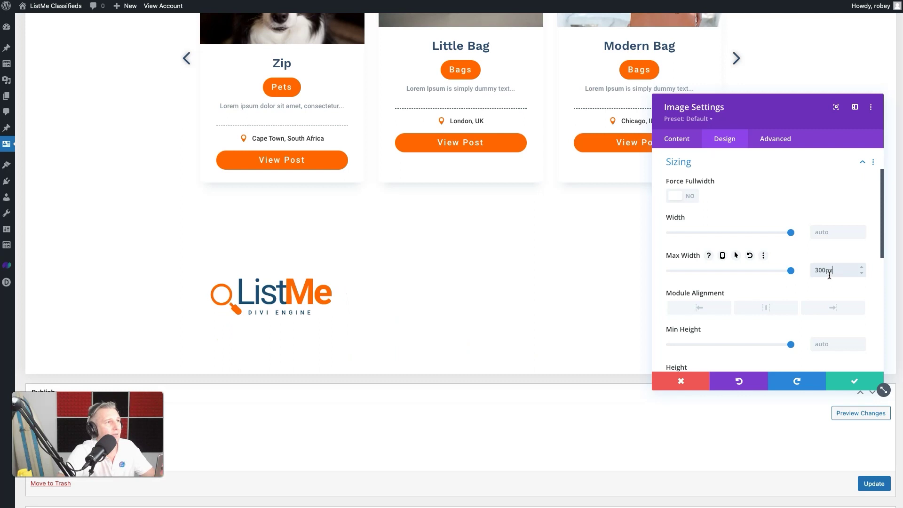
{"action": "left_click", "coordinate": [770, 304]}
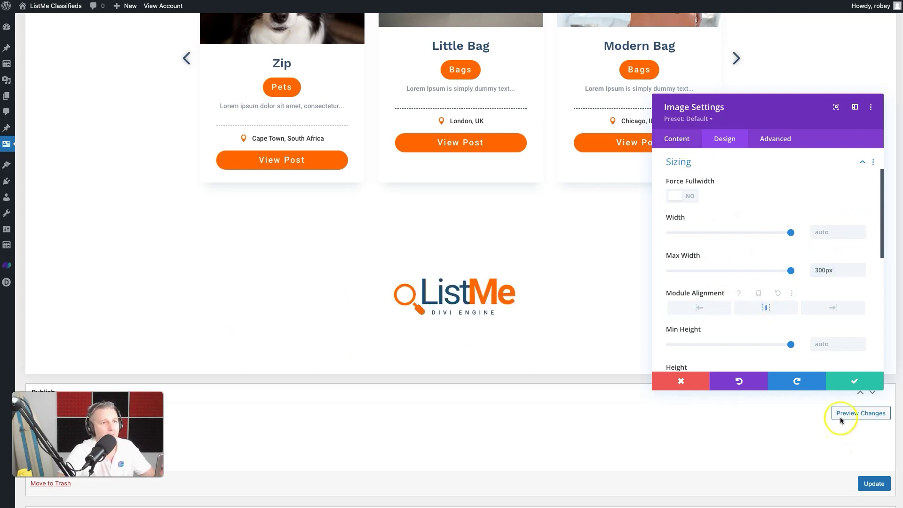
{"action": "left_click", "coordinate": [844, 382]}
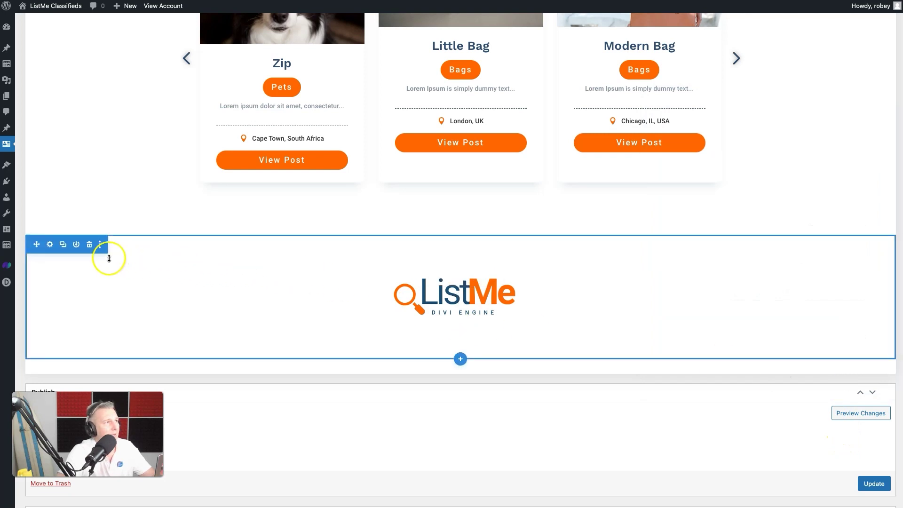
Set the logo section background to #f8fafd and update the Dashboard page
{"action": "left_click", "coordinate": [49, 244]}
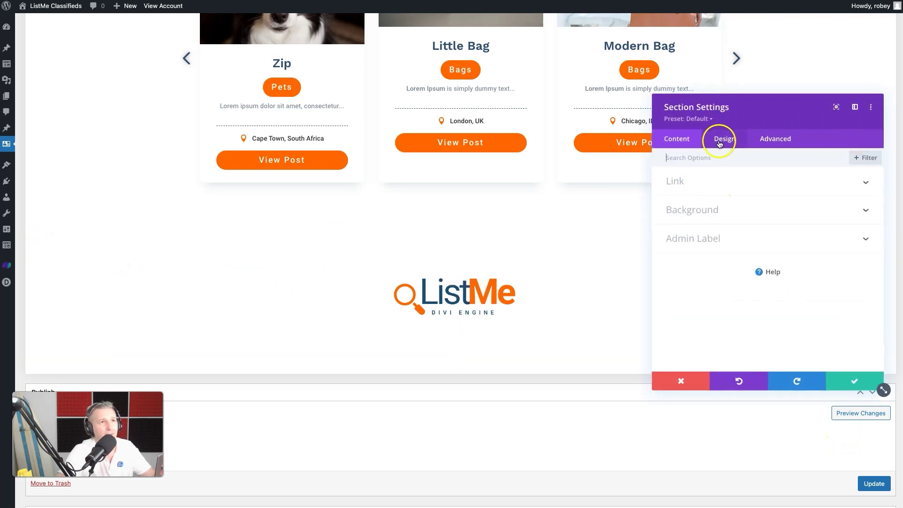
{"action": "left_click", "coordinate": [707, 209]}
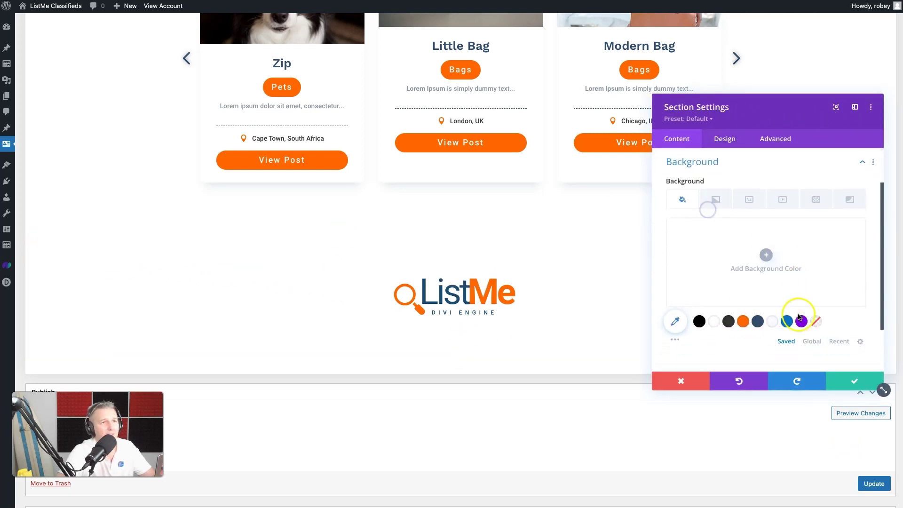
{"action": "left_click", "coordinate": [772, 322]}
{"action": "left_click", "coordinate": [854, 381]}
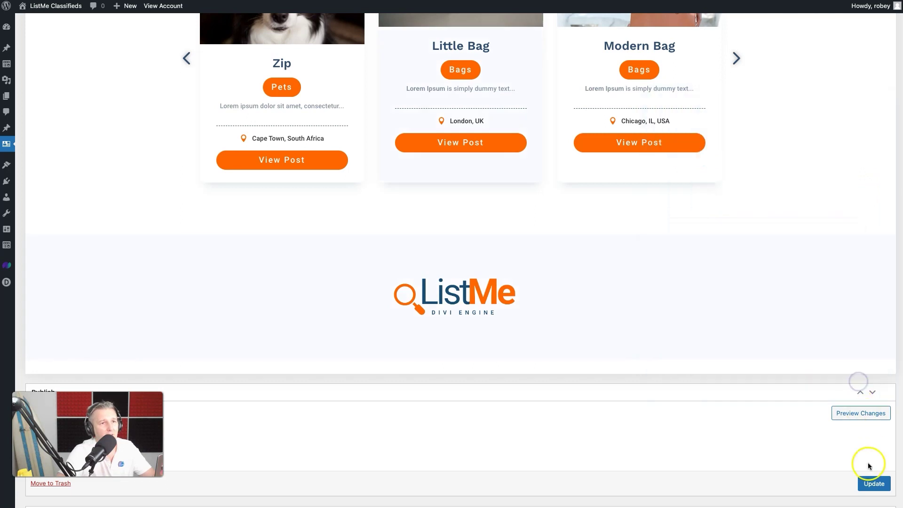
{"action": "left_click", "coordinate": [868, 485]}
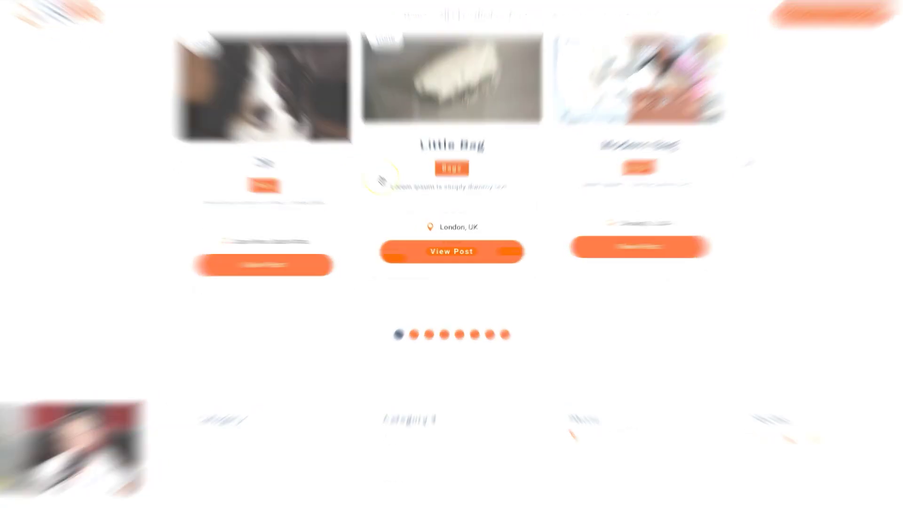
Scroll through the live Dashboard page and check the Log me out! button's hover state
{"action": "scroll", "coordinate": [385, 184], "scroll_direction": "down", "scroll_amount": 3}
{"action": "scroll", "coordinate": [387, 185], "scroll_direction": "up", "scroll_amount": 9}
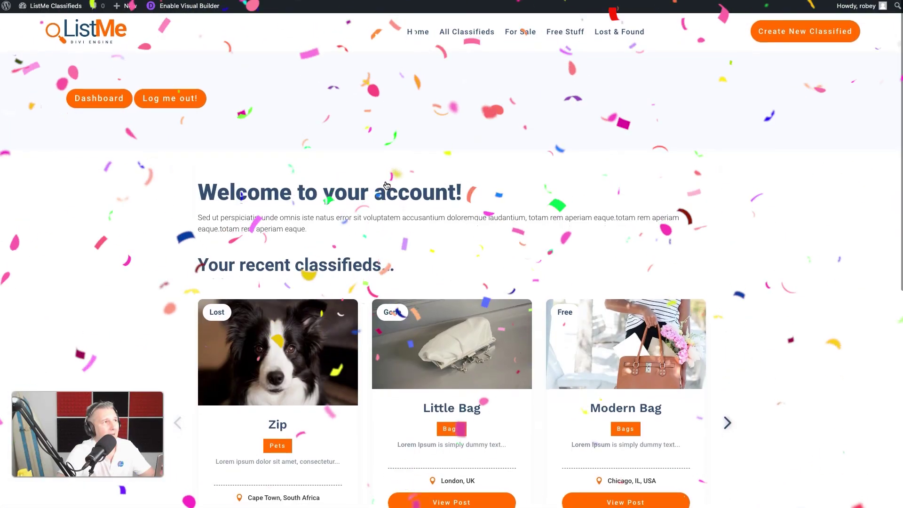
{"action": "scroll", "coordinate": [893, 339], "scroll_direction": "down", "scroll_amount": 7}
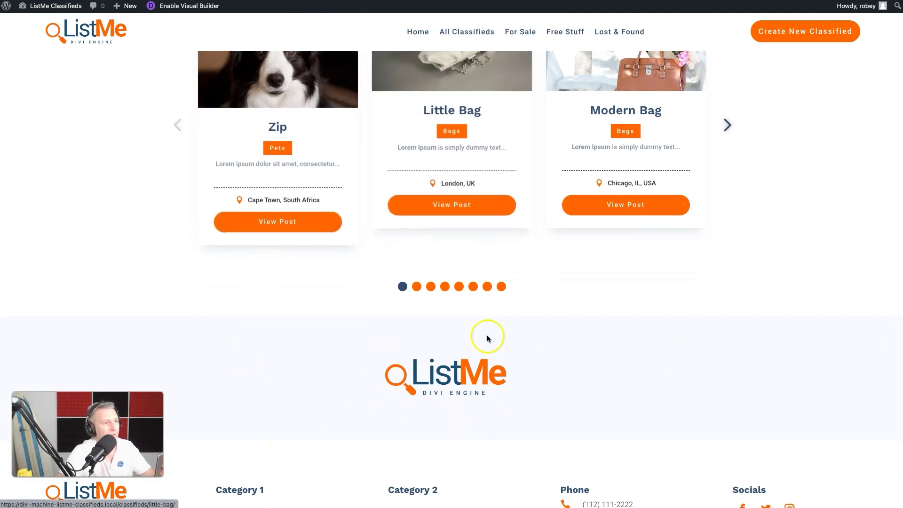
{"action": "scroll", "coordinate": [486, 335], "scroll_direction": "down", "scroll_amount": 2}
{"action": "scroll", "coordinate": [642, 299], "scroll_direction": "up", "scroll_amount": 9}
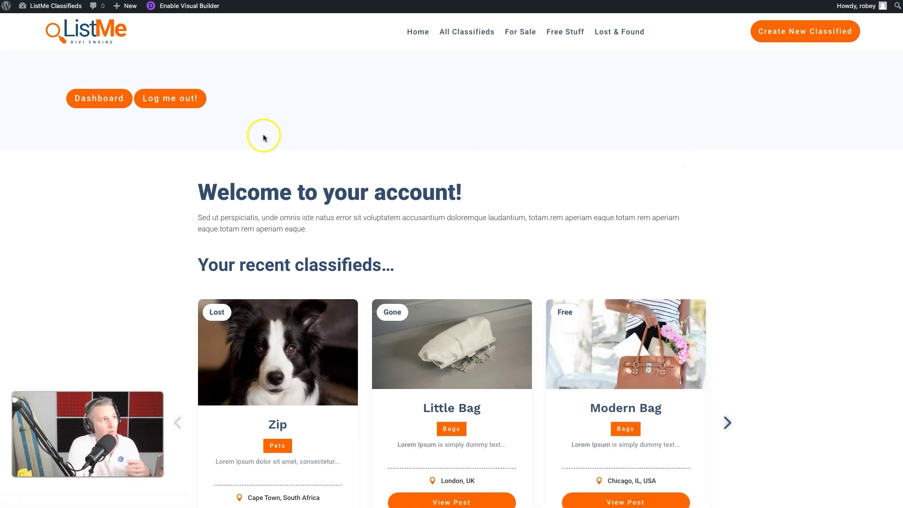
{"action": "left_click", "coordinate": [145, 99]}
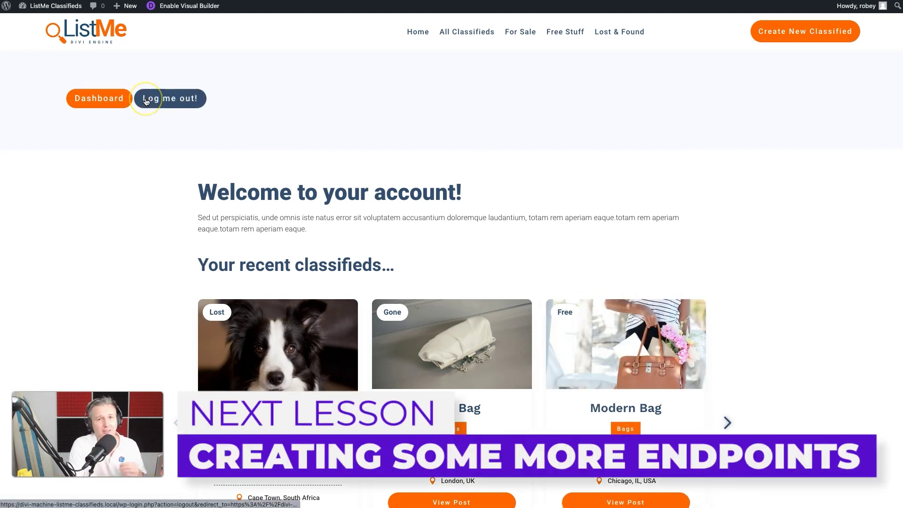